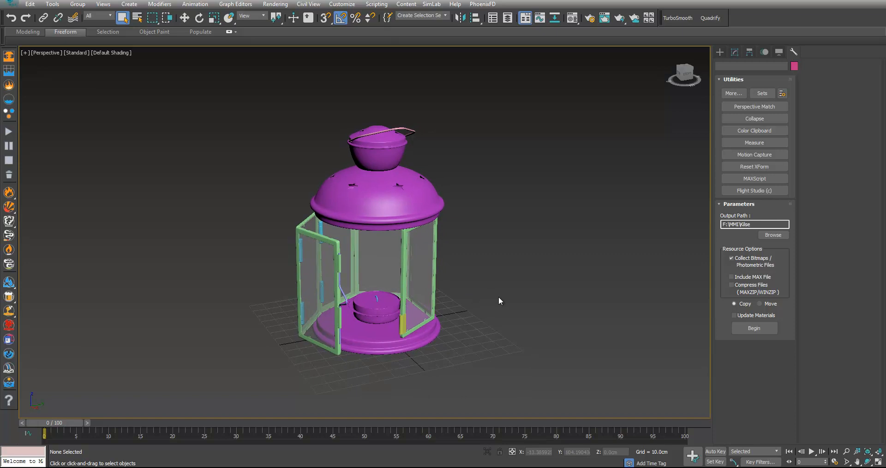
Create a large ground plane around the lantern and move it so the lantern stands near its centre
left_click(720, 52)
left_click(768, 146)
scroll(443, 261, "down", 4)
middle_click_drag(443, 261, 454, 292, "alt")
left_click_drag(582, 398, 126, 141)
key("w")
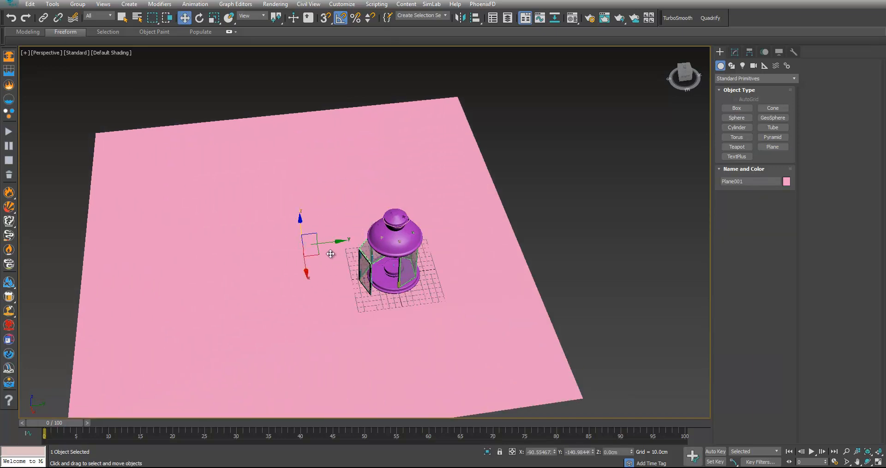
left_click_drag(316, 253, 410, 288)
Examine how the ground plane meets the lantern's base in the front view and inspect the lantern in perspective
middle_click_drag(410, 288, 422, 247, "alt")
key("alt+w")
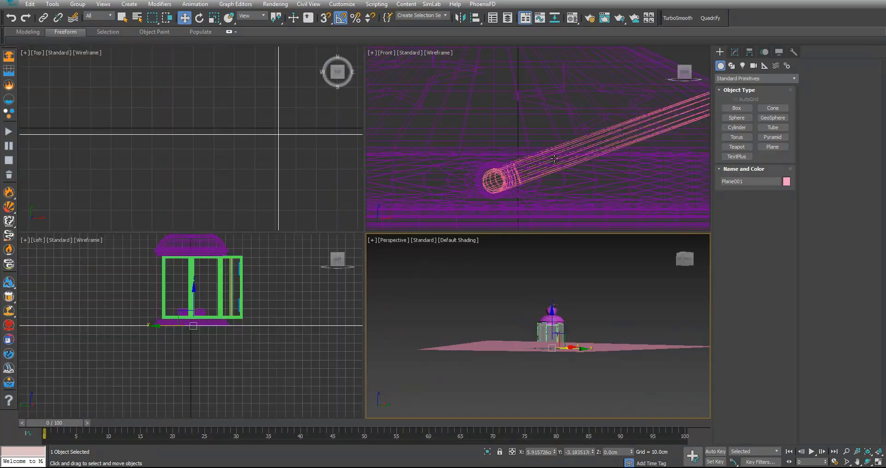
scroll(531, 191, "up", 5)
scroll(540, 180, "down", 4)
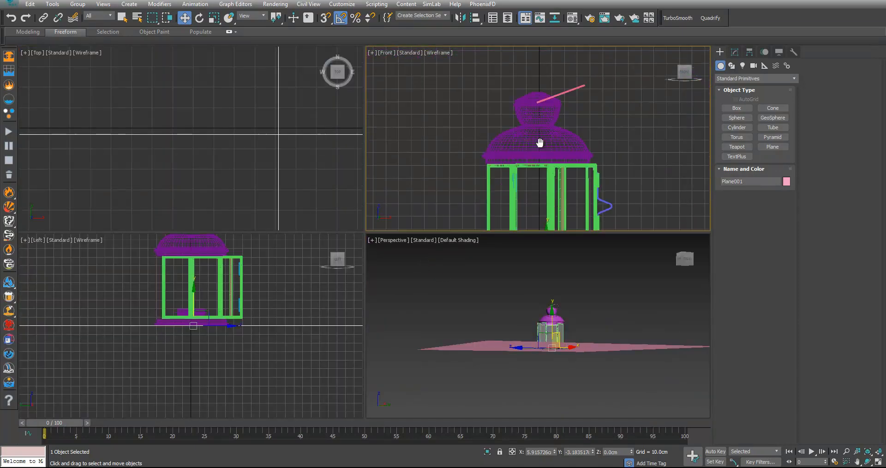
scroll(553, 207, "up", 7)
scroll(530, 190, "up", 3)
mouse_move(531, 190)
middle_mouse_down()
mouse_move(621, 174)
mouse_move(705, 182)
mouse_move(541, 198)
middle_mouse_up()
left_click(599, 279)
middle_click_drag(600, 275, 599, 306, "alt")
key("alt+w")
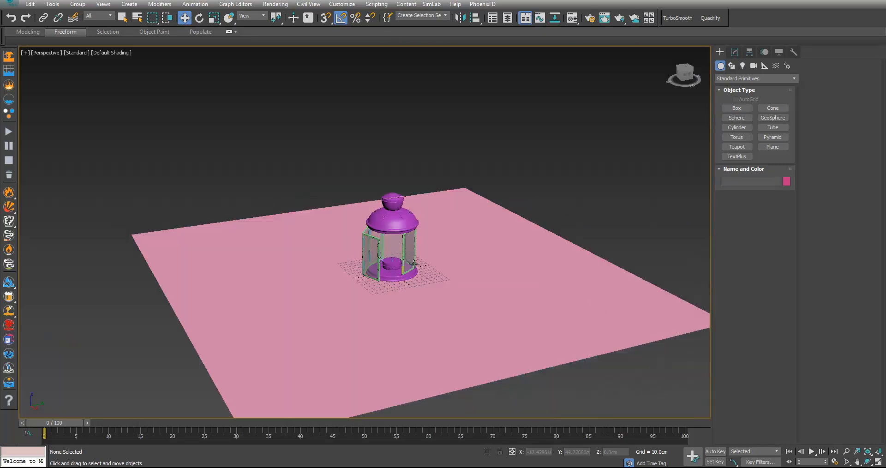
scroll(386, 243, "up", 5)
scroll(386, 242, "up", 3)
scroll(440, 234, "up", 2)
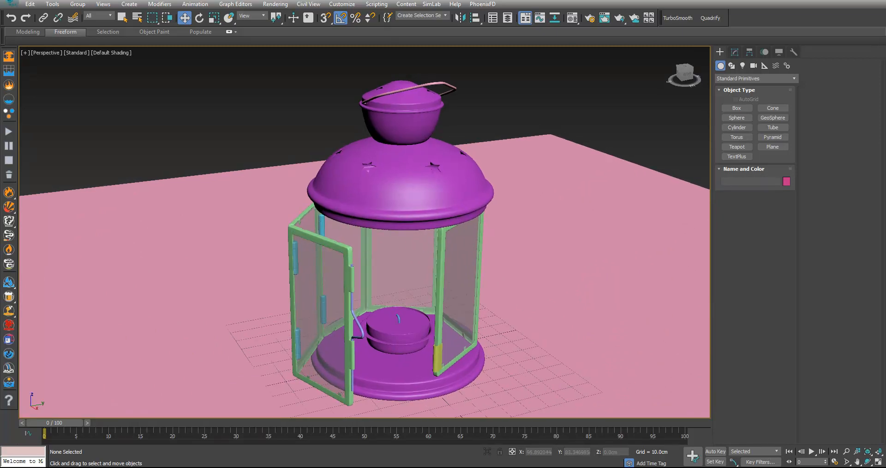
Switch to the image viewer to study the reference photo of the lantern, and return to 3ds Max
mouse_move(717, 464)
left_click(717, 428)
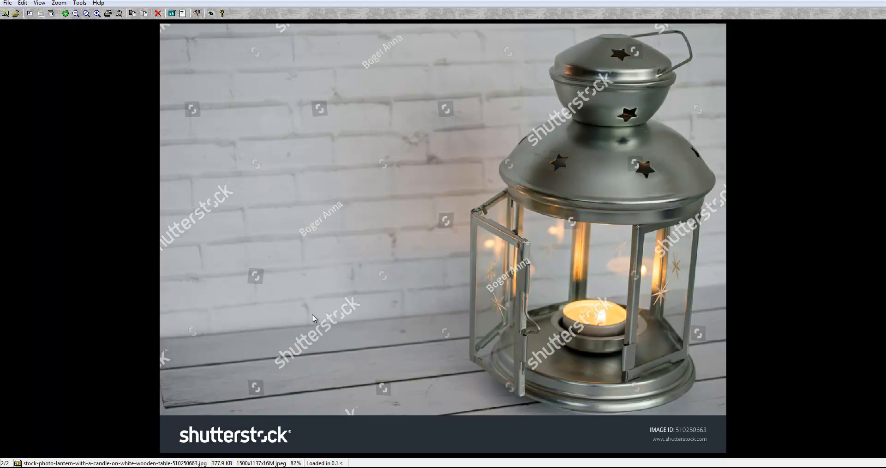
key("alt+Tab")
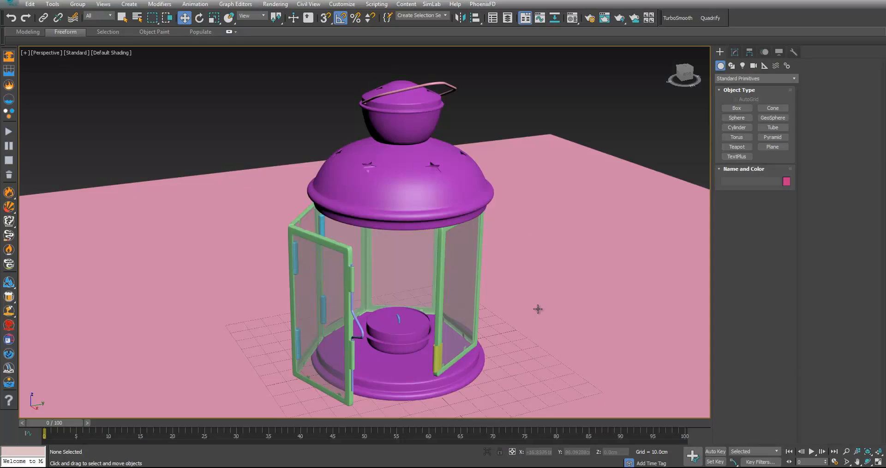
Open the Material Editor and change the last sample slot, 24 - Default, to a CoronaMtl
middle_click_drag(554, 153, 558, 145, "alt")
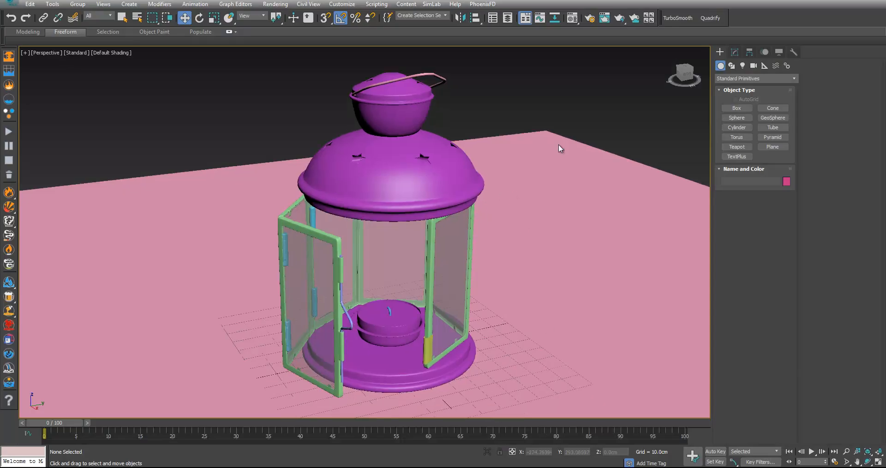
left_click(573, 20)
left_click(668, 190)
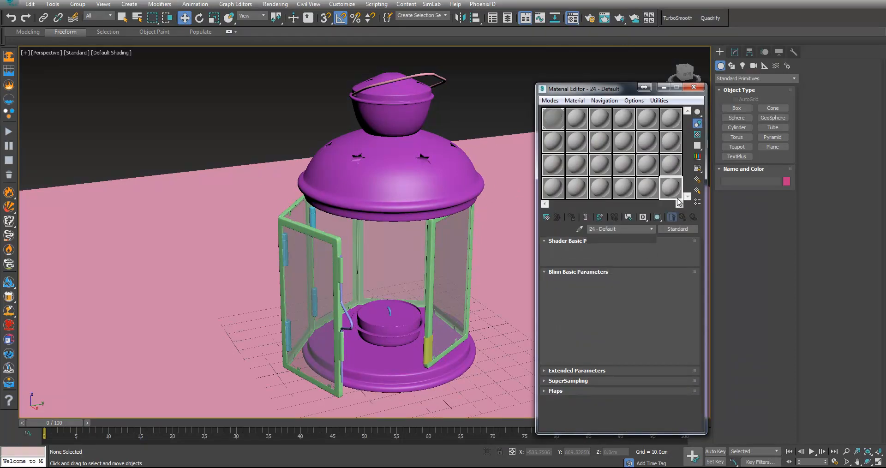
left_click(676, 228)
left_click(358, 298)
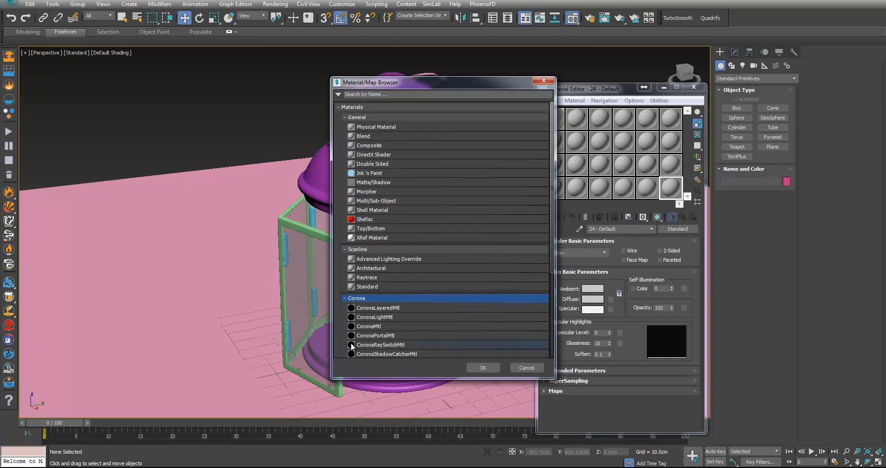
double_click(373, 325)
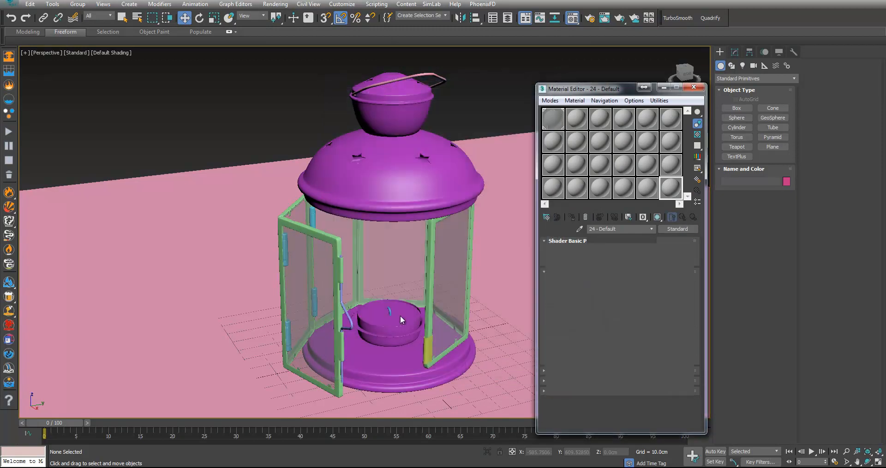
Set the production renderer to CoronaRenderer and close the render settings
left_click(591, 22)
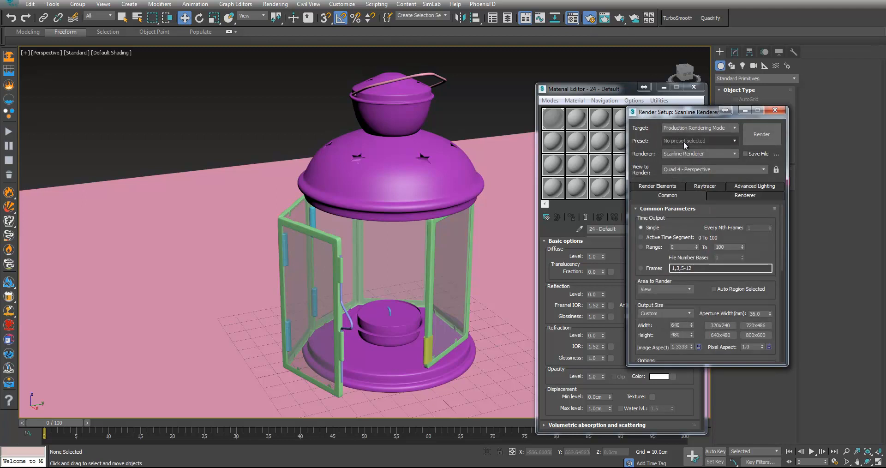
left_click(679, 154)
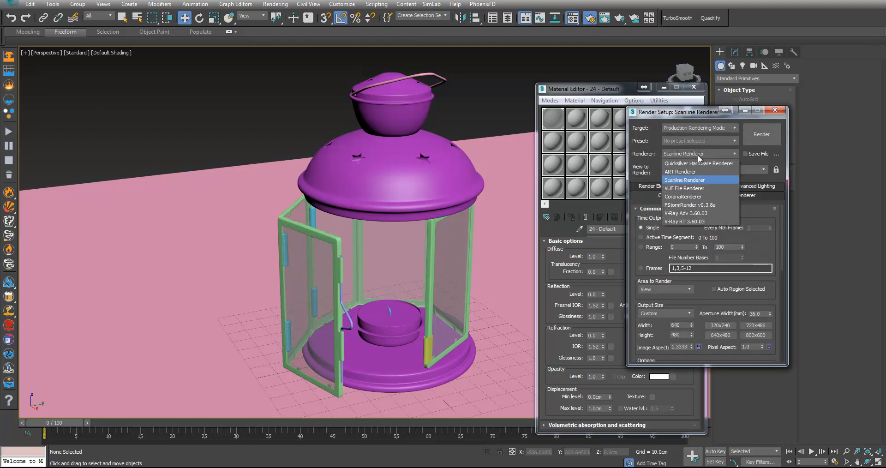
left_click(688, 197)
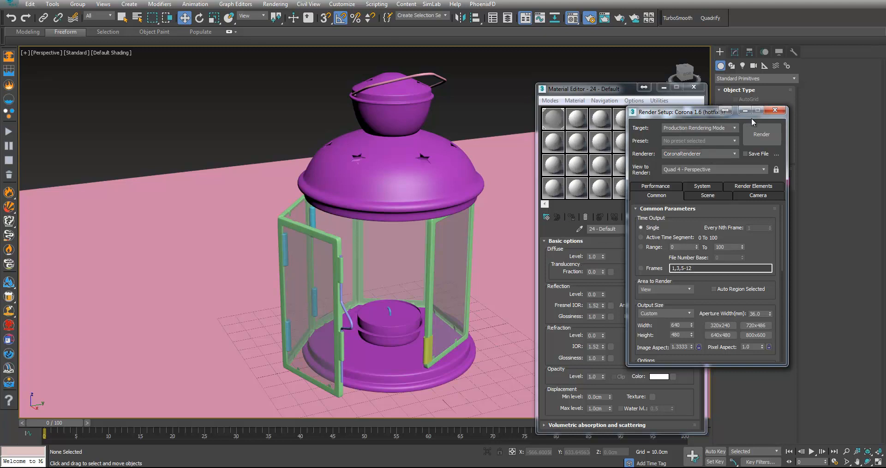
left_click(775, 110)
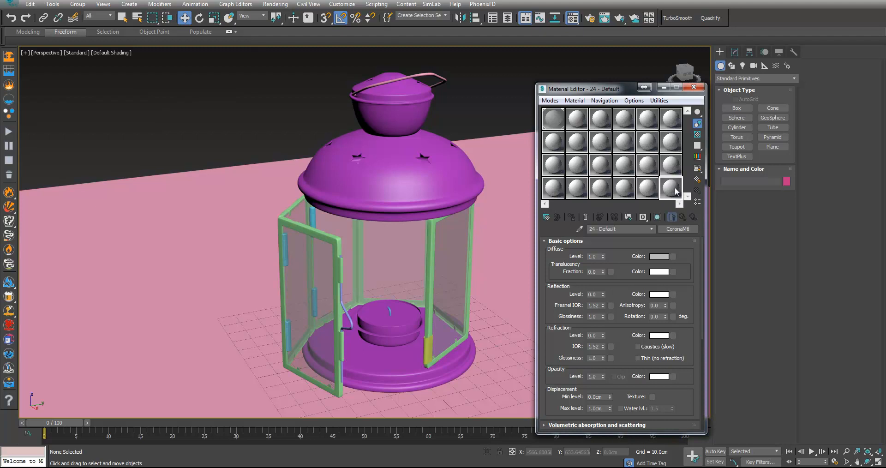
Assign the new Corona material to the lantern's upper dome section and its round base
left_click_drag(672, 192, 422, 178)
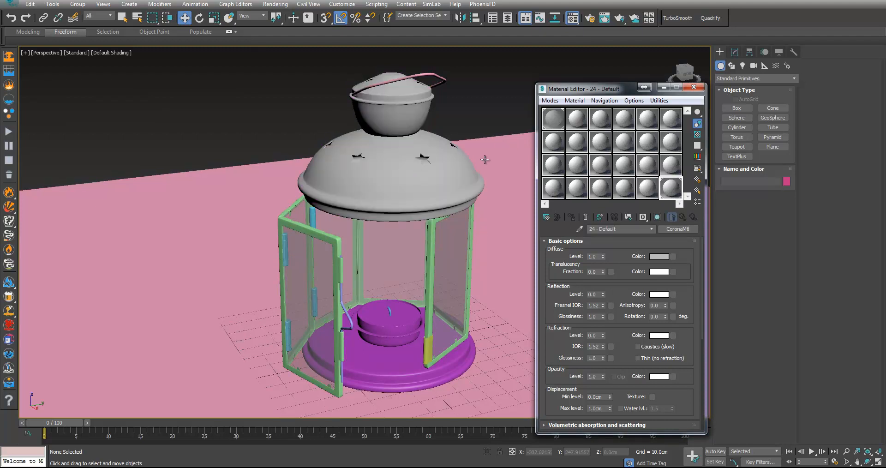
middle_click_drag(478, 208, 464, 150)
left_click(397, 278)
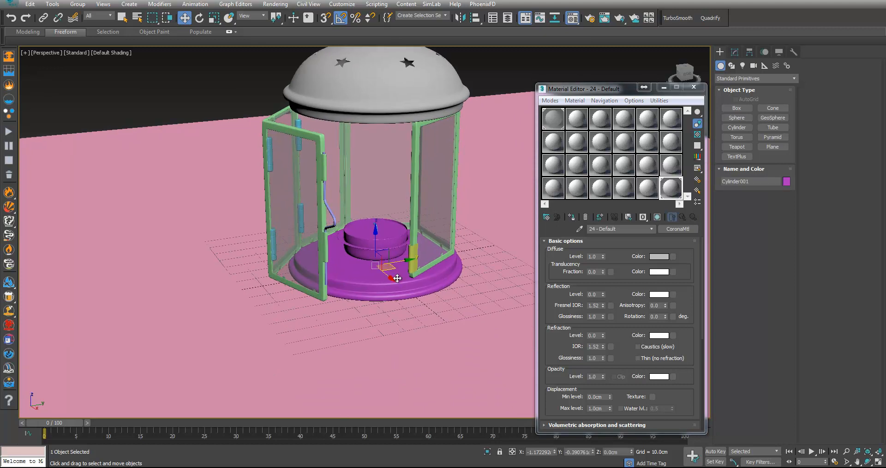
left_click(571, 217)
Turn the Left viewport into a Corona Interactive view, start its rendering session, and make the Perspective view active
key("alt+w")
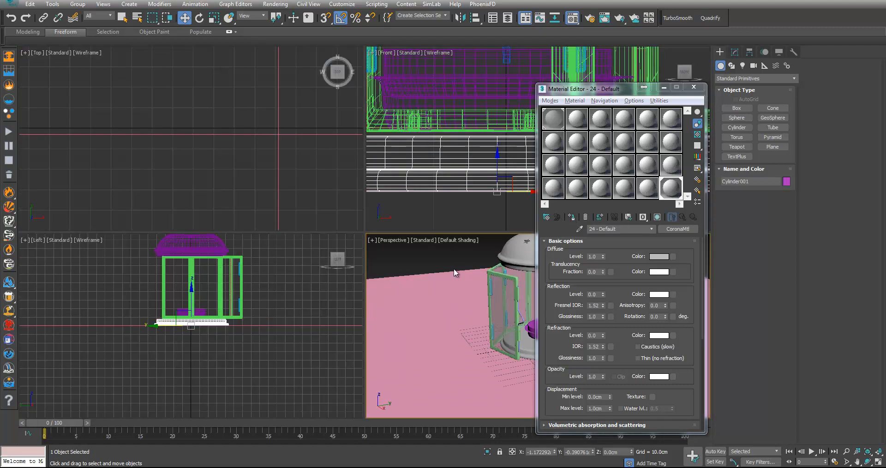
left_click(248, 374)
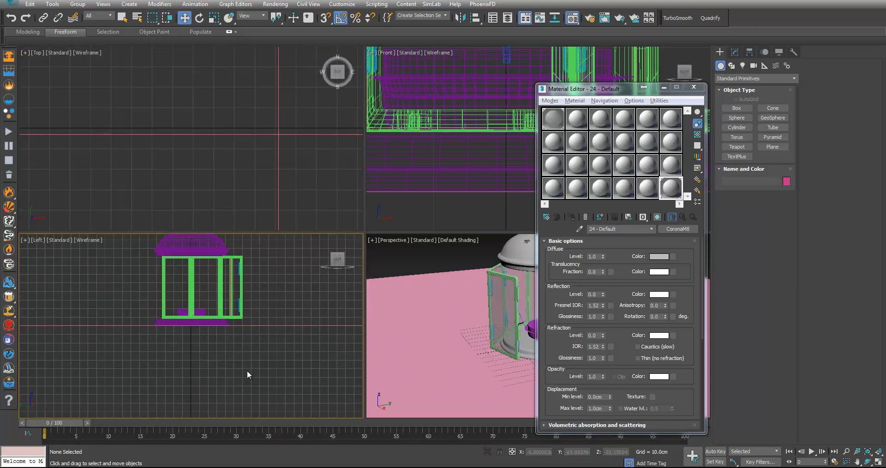
left_click(38, 239)
mouse_move(98, 381)
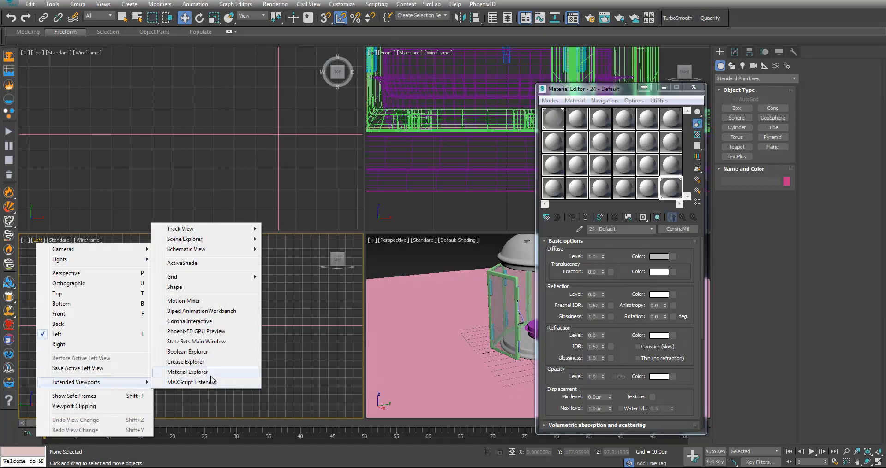
left_click(203, 322)
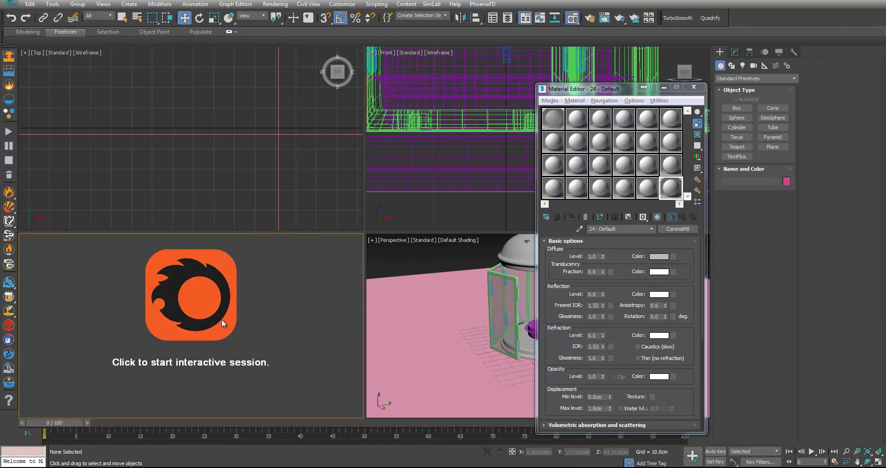
left_click(209, 323)
left_click(405, 259)
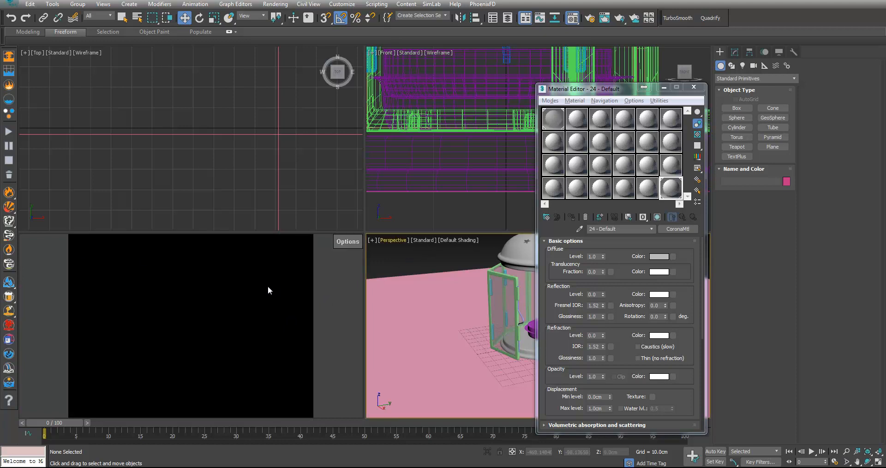
Set the render output size to the HDTV (video) preset at 1920 x 1080 and arrange the settings windows clear of the lantern
left_click_drag(628, 97, 777, 195)
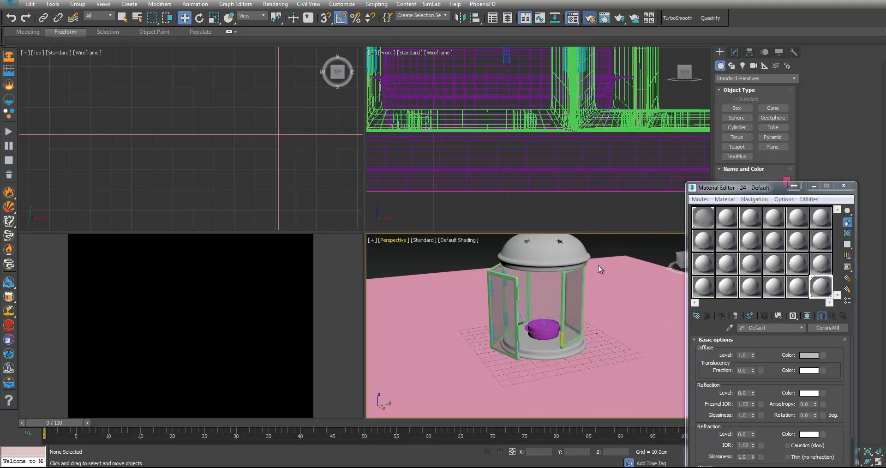
key("F10")
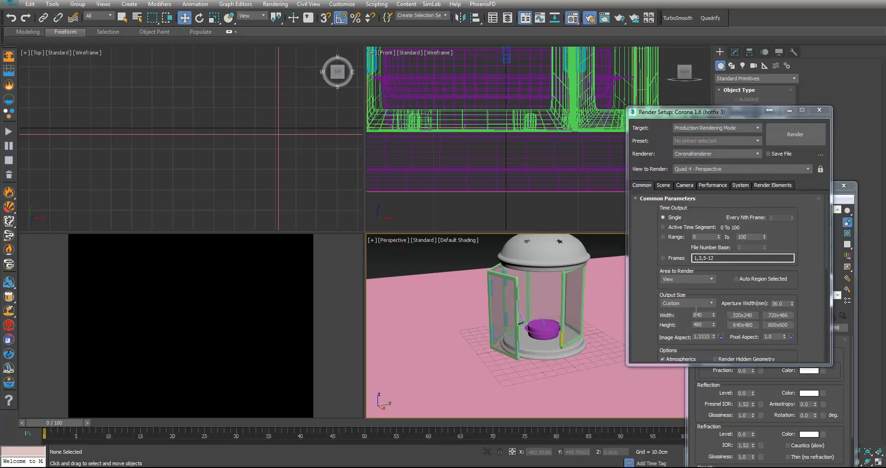
left_click(699, 302)
left_click(678, 420)
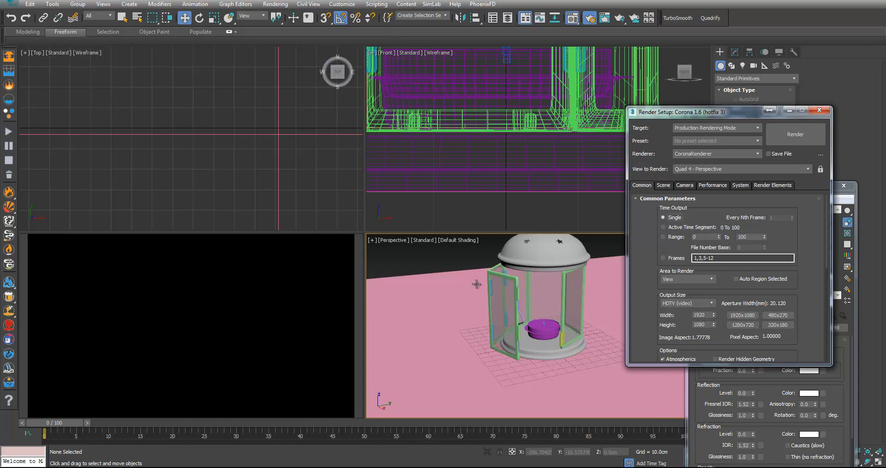
left_click_drag(654, 258, 651, 247)
left_click_drag(705, 112, 562, 32)
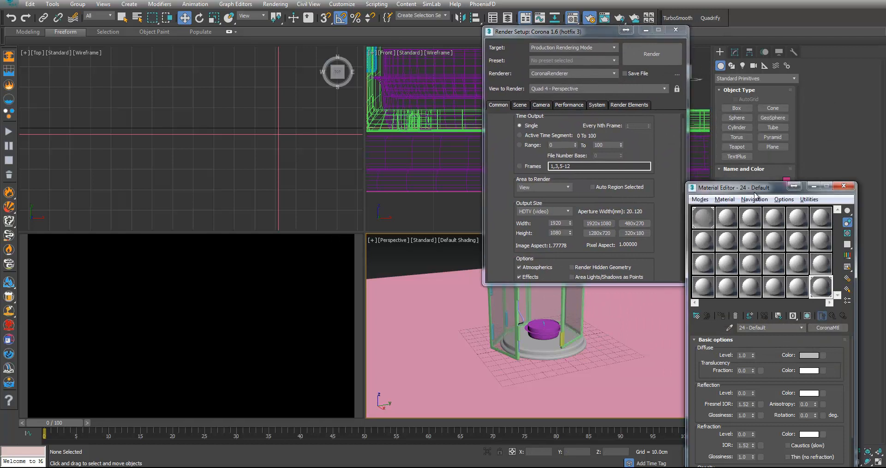
Load studio014small.hdr from E:\HDRI as a CoronaBitmap map into the 19 - Default sample slot
left_click_drag(753, 184, 748, 149)
left_click(698, 256)
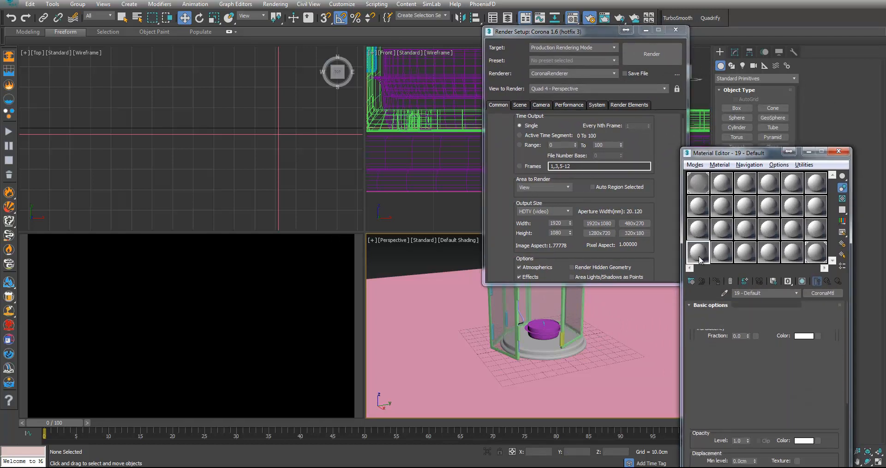
left_click(692, 282)
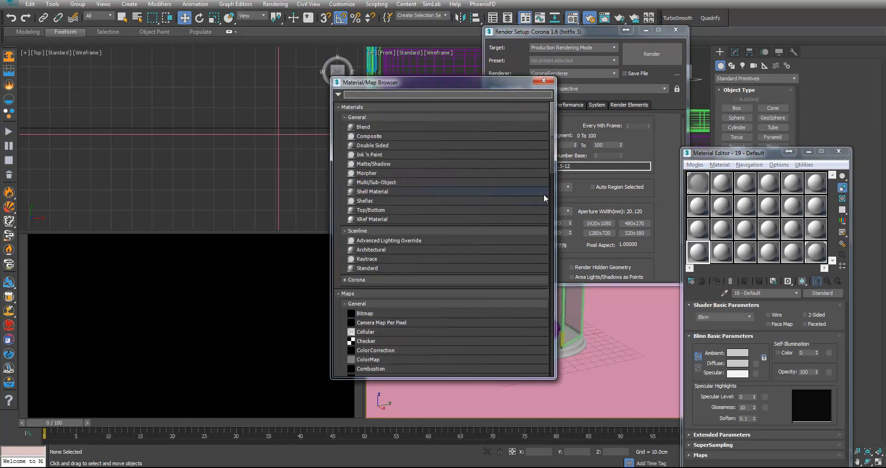
left_click_drag(552, 158, 554, 314)
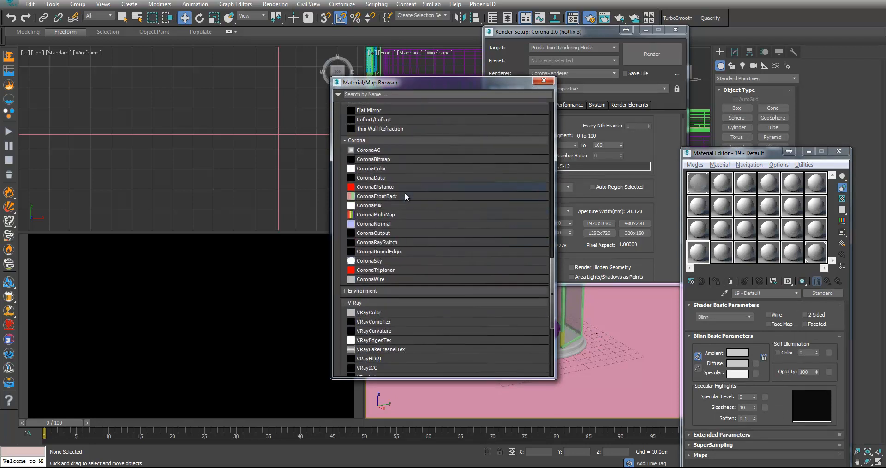
double_click(368, 158)
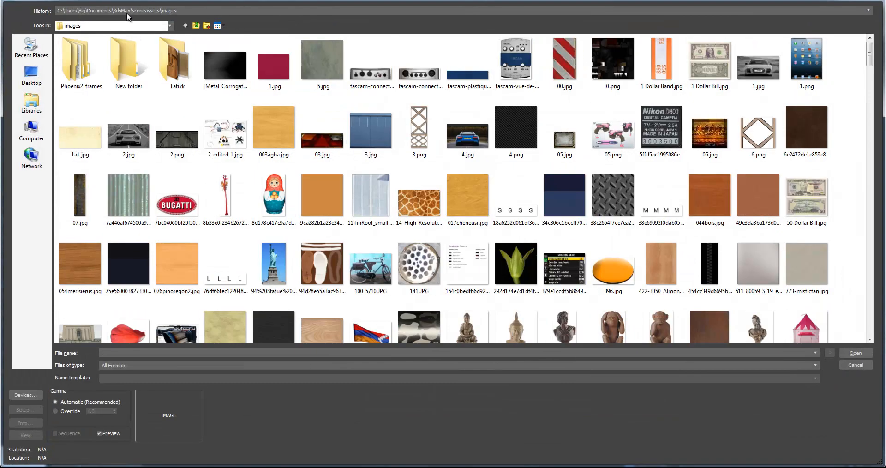
left_click(131, 10)
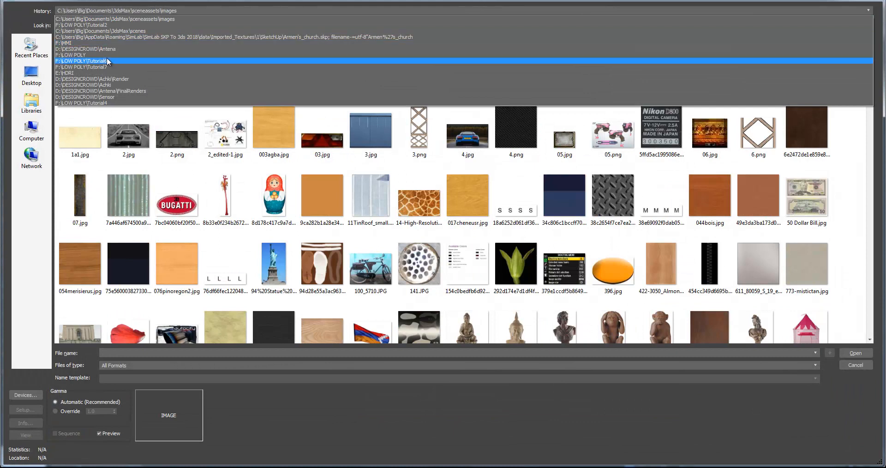
left_click(111, 72)
left_click_drag(869, 116, 863, 313)
left_click(516, 226)
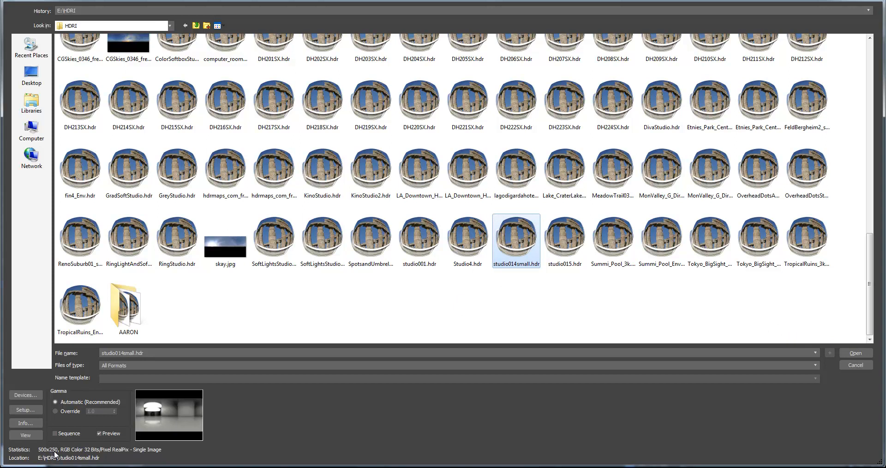
left_click(853, 353)
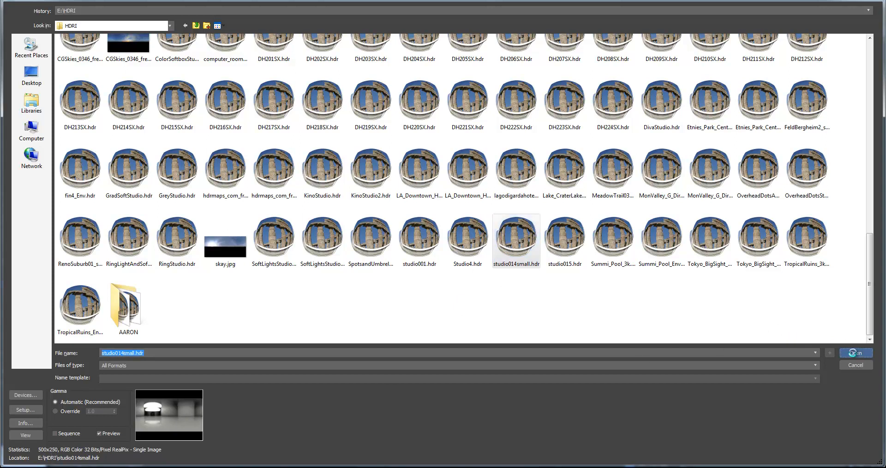
left_click(139, 191)
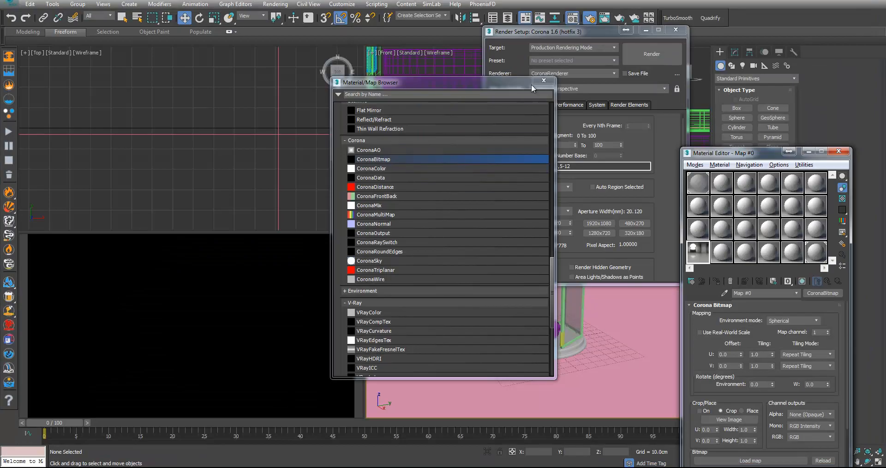
left_click(544, 81)
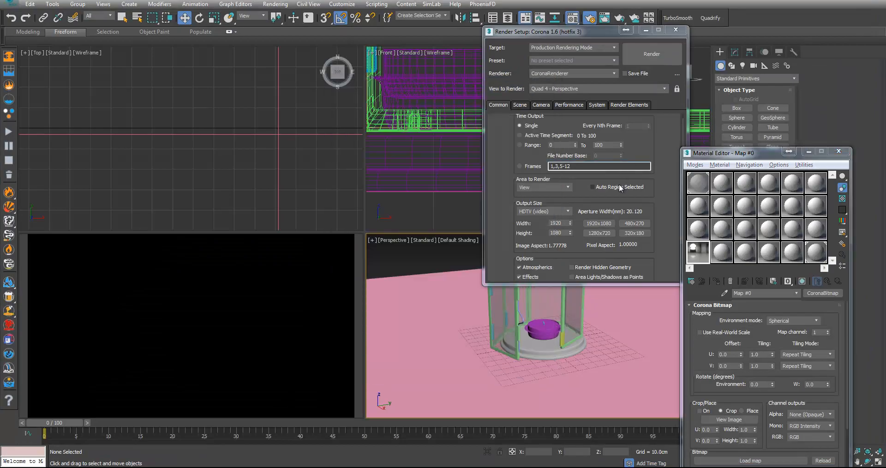
Set the studio014small.hdr map as the scene's environment map using an instance
key("8")
left_click_drag(710, 250, 255, 173)
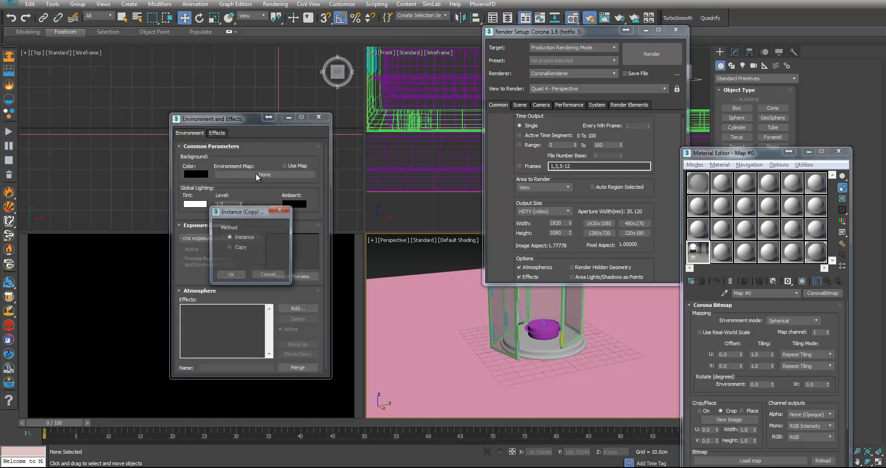
left_click(233, 276)
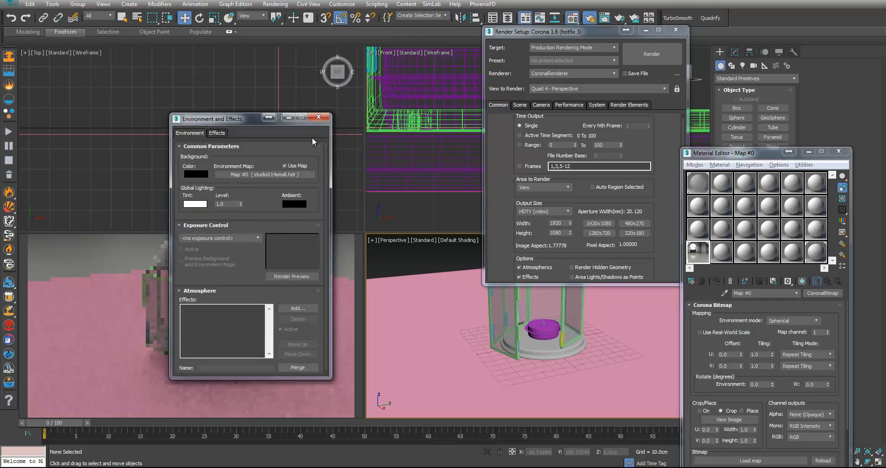
left_click(318, 117)
middle_click_drag(481, 334, 500, 363)
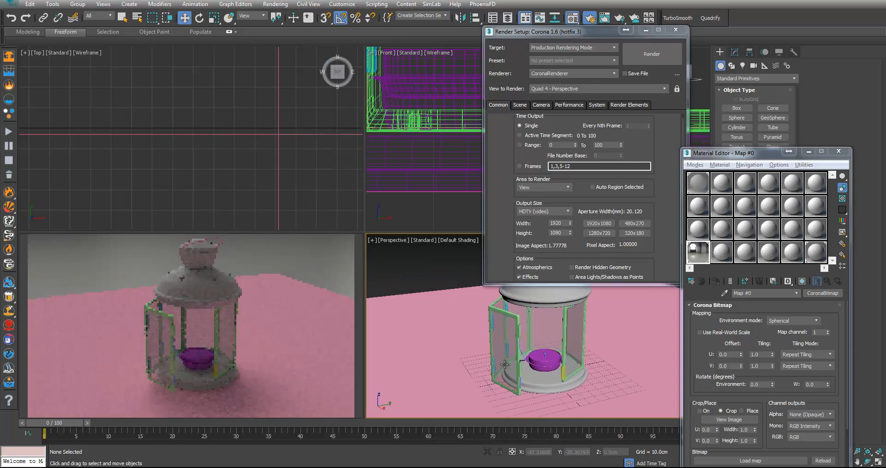
Rename the lantern's Corona material in the 24 - Default slot to MetalMaterial
left_click(809, 252)
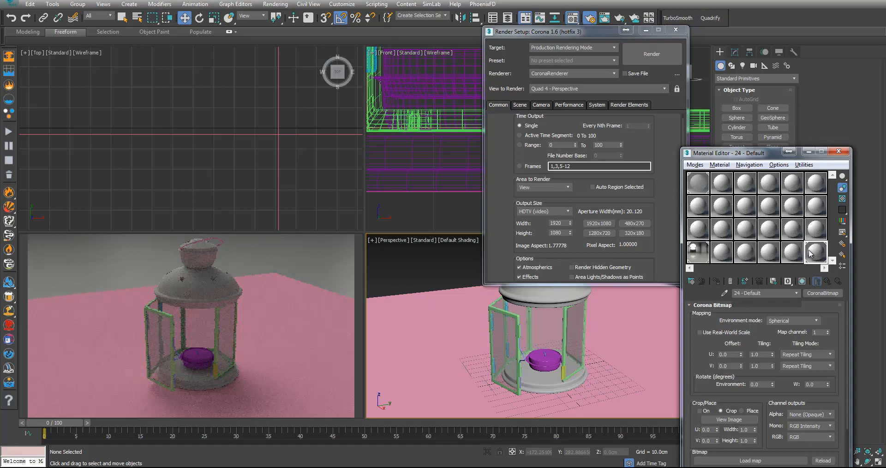
double_click(777, 292)
key("BackSpace")
key("BackSpace")
key("BackSpace")
key("BackSpace")
key("BackSpace")
key("BackSpace")
type("MetalMaterial")
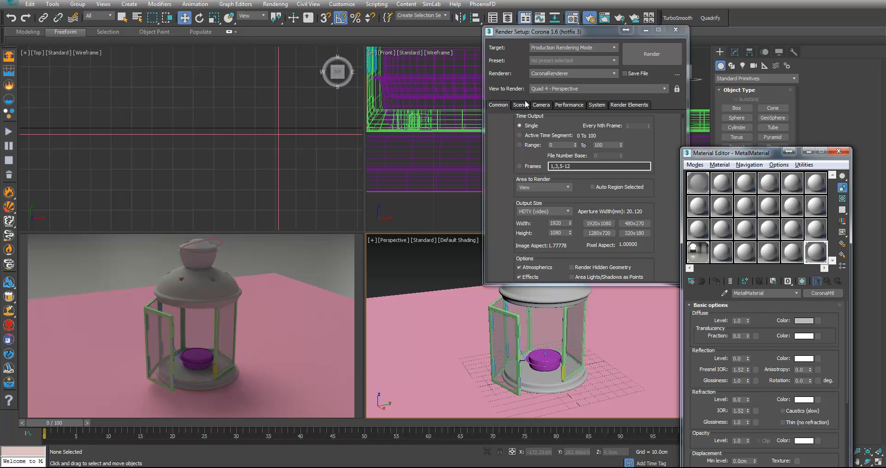
Raise the Corona simple exposure to 1.14 EV and minimize the render settings window
left_click(541, 106)
left_click_drag(567, 146, 580, 83)
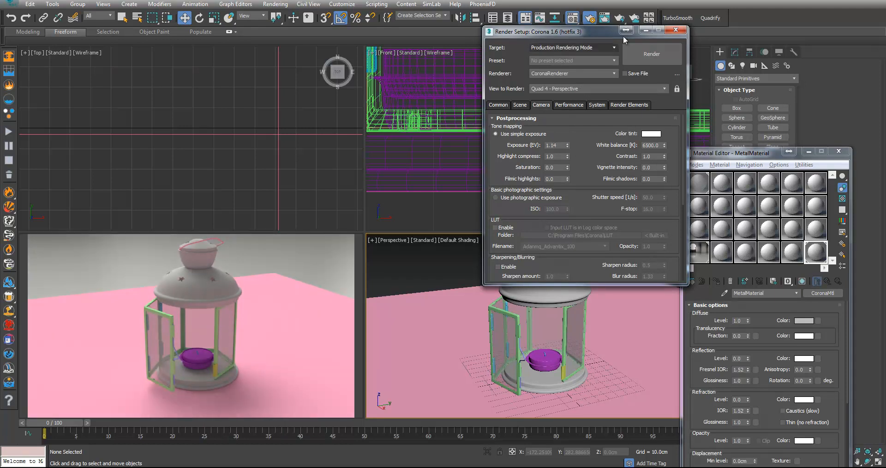
left_click(645, 29)
Assign MetalMaterial to the lantern's front posts, the yellow cylinder beside the opening and the open door's frame
scroll(555, 301, "up", 4)
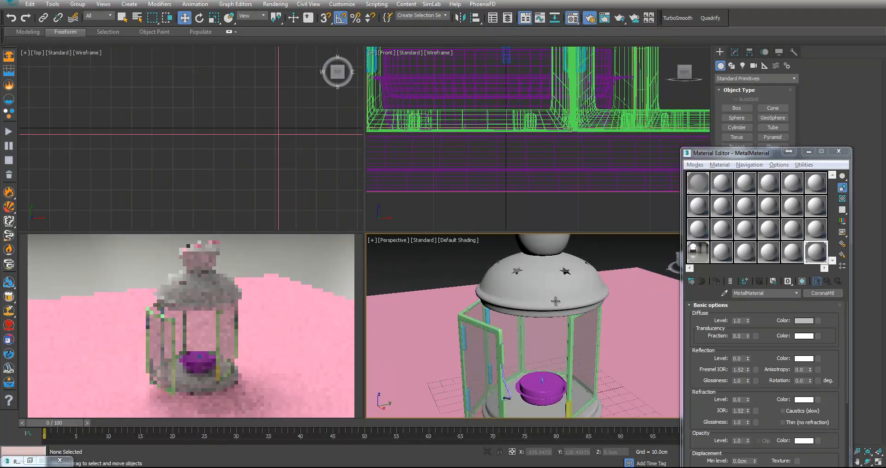
scroll(555, 300, "up", 2)
scroll(549, 308, "up", 3)
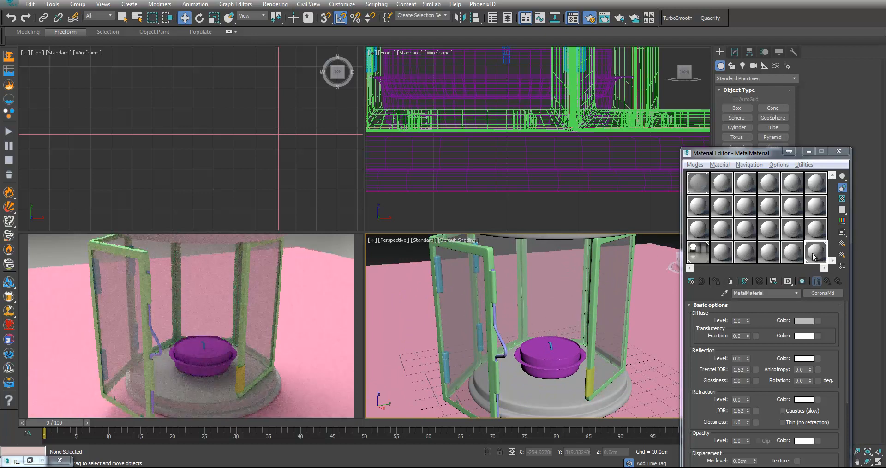
left_click_drag(813, 256, 593, 274)
left_click_drag(814, 252, 599, 375)
left_click_drag(814, 253, 490, 261)
middle_click_drag(490, 260, 587, 281, "alt")
Assign MetalMaterial to the remaining green frame sections around the back and sides of the lantern
left_click_drag(814, 252, 479, 322)
middle_click_drag(520, 316, 554, 318, "alt")
left_click_drag(712, 291, 538, 324)
middle_click_drag(519, 322, 561, 327, "alt")
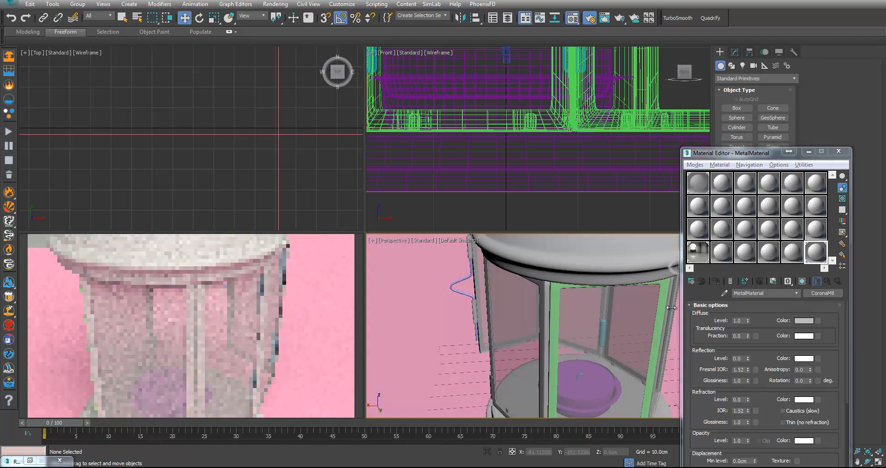
left_click_drag(815, 253, 665, 304)
middle_click_drag(660, 310, 378, 313, "alt")
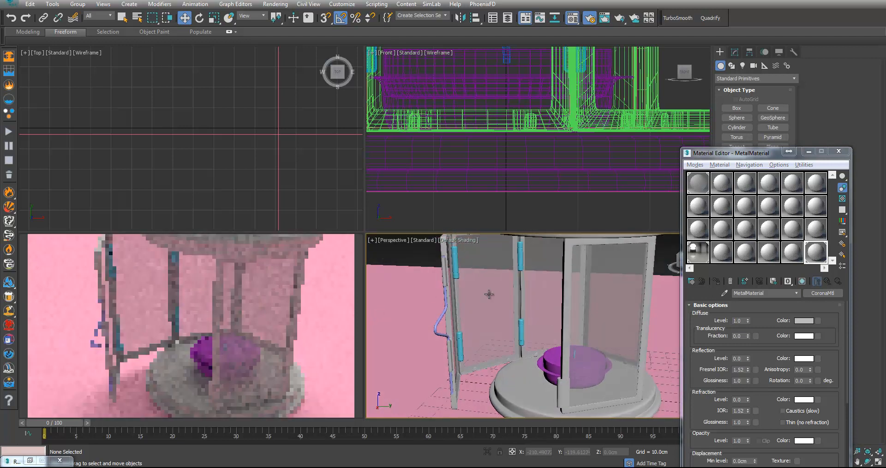
Assign MetalMaterial to the cyan hinge cylinders on the lantern door and its frame post
middle_click_drag(474, 294, 519, 310)
scroll(520, 310, "up", 3)
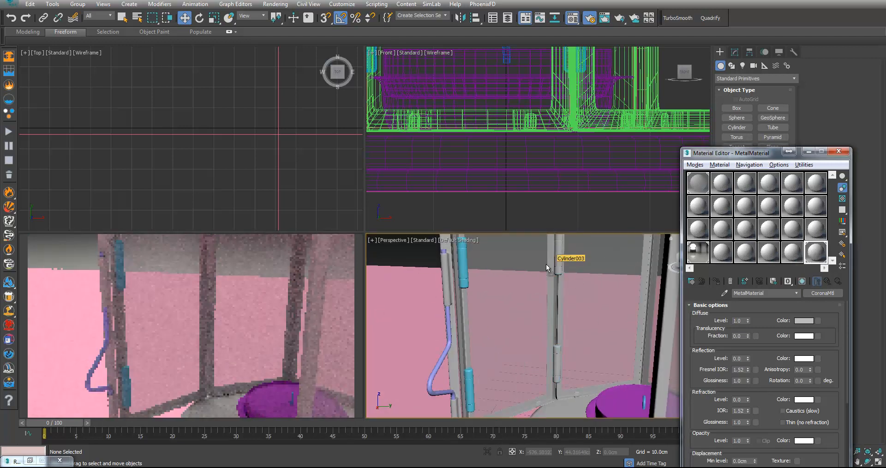
middle_click_drag(546, 311, 654, 284)
scroll(530, 304, "down", 3)
scroll(548, 311, "down", 3)
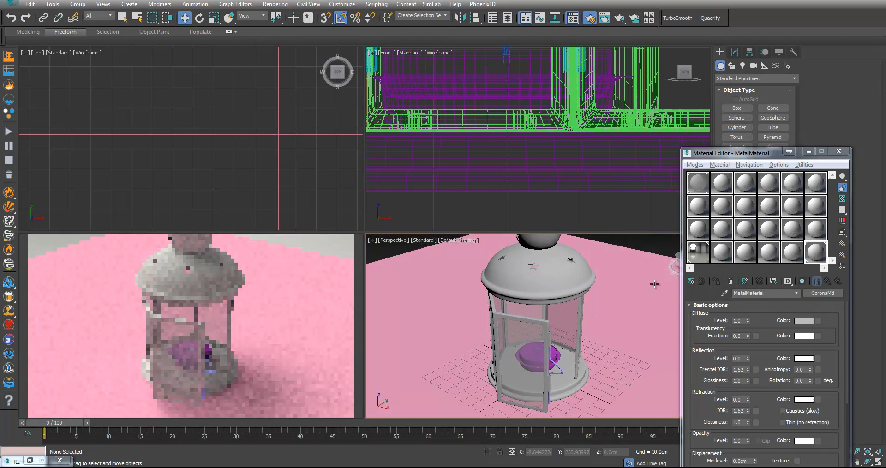
Convert the 23 - Default material to CoronaShadowCatcherMtl and assign it to the ground plane
left_click(792, 252)
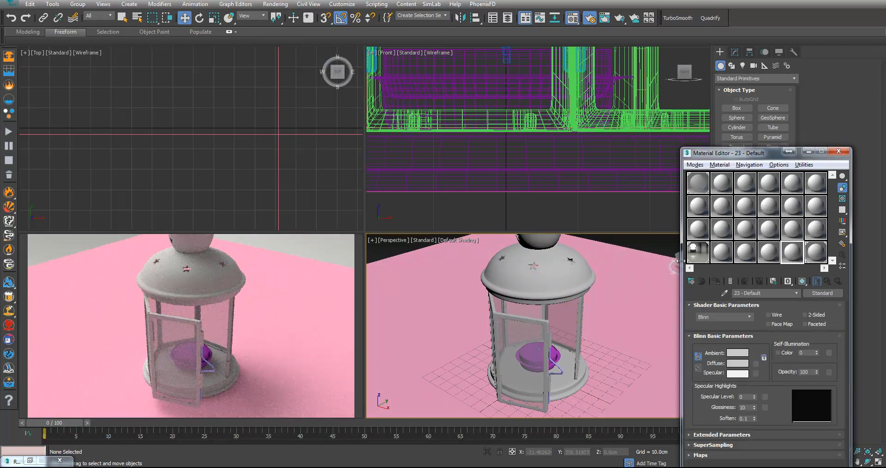
left_click(815, 292)
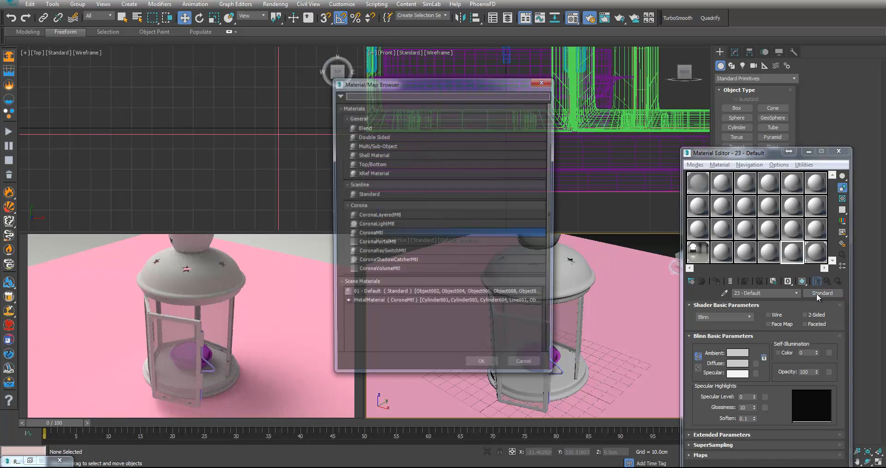
double_click(408, 262)
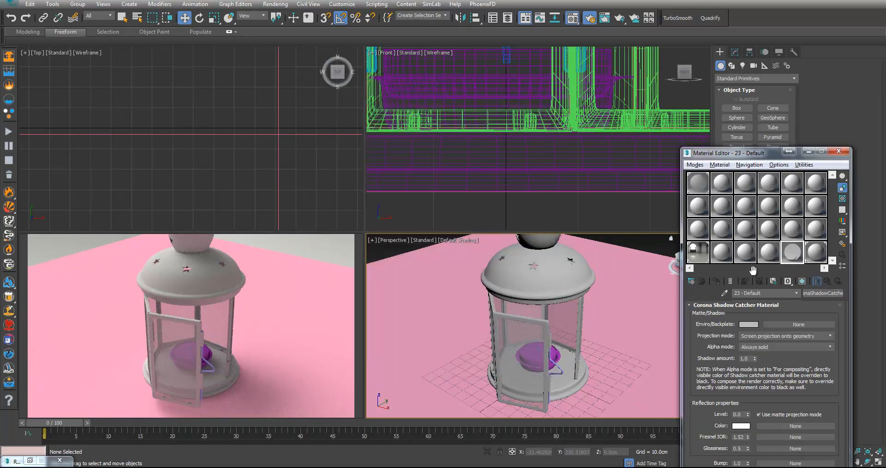
left_click_drag(787, 260, 620, 273)
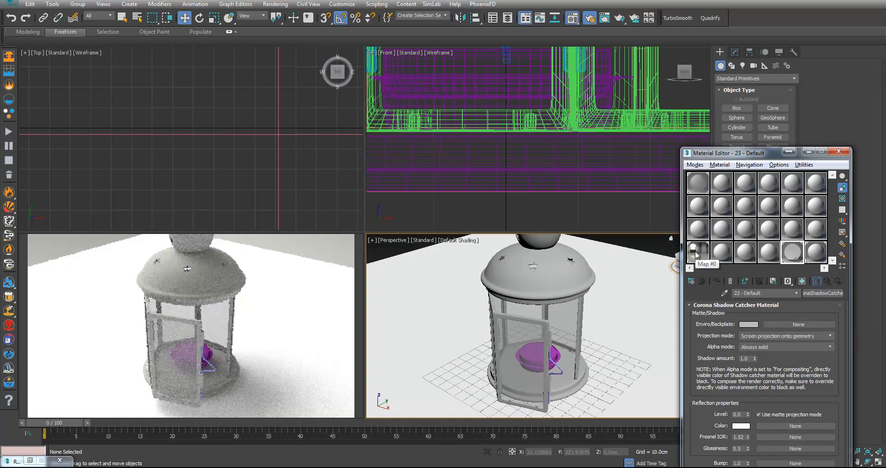
Instance the studio014small.hdr map as the shadow catcher's backplate and set its projection mode to Enviro projection onto geometry
left_click_drag(697, 253, 791, 325)
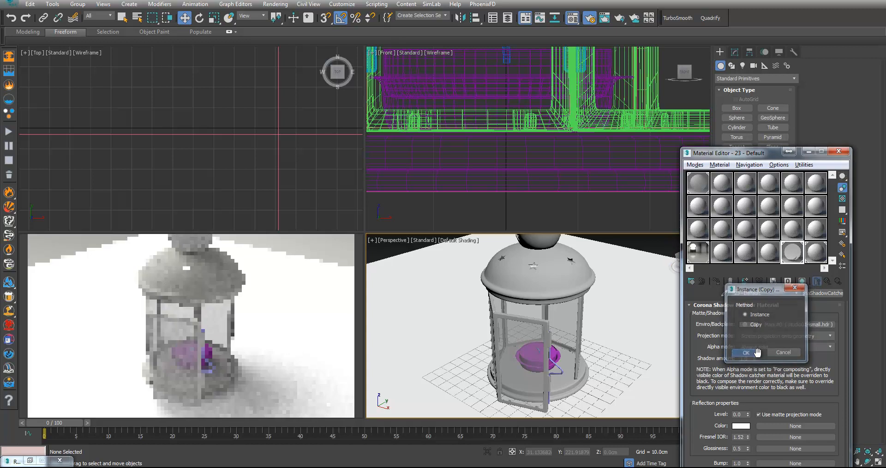
left_click(743, 352)
left_click(752, 335)
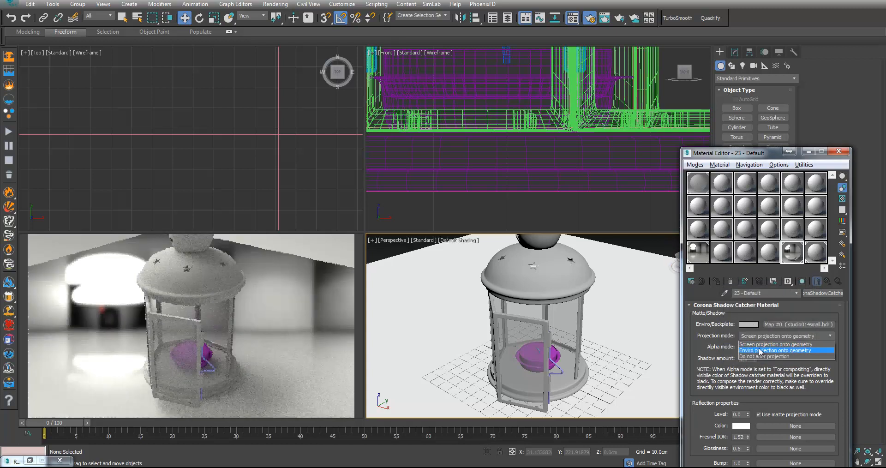
left_click(810, 351)
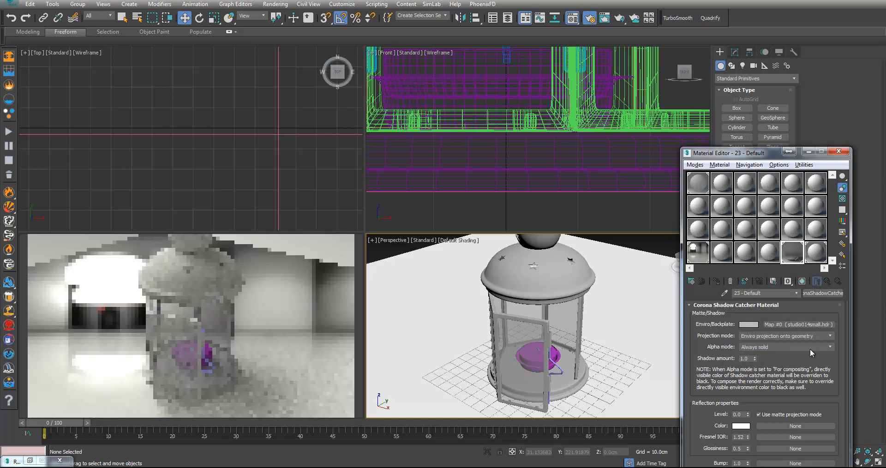
Freeze the ground plane under the lantern
left_click(628, 277)
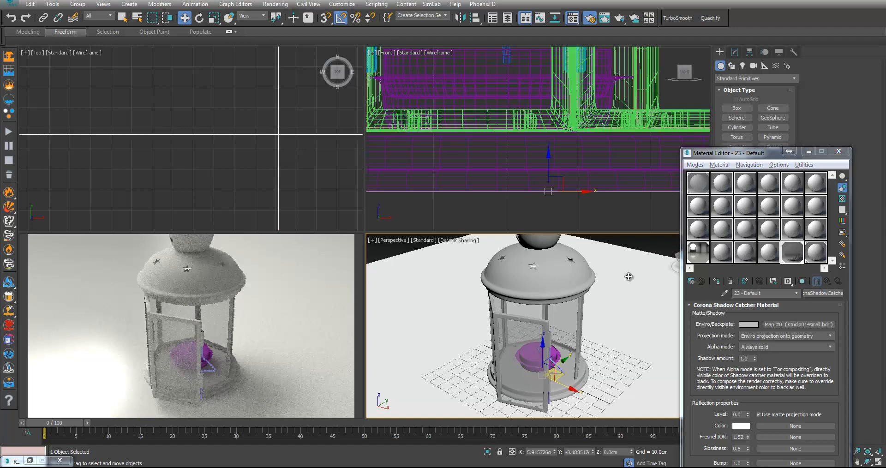
right_click(619, 290)
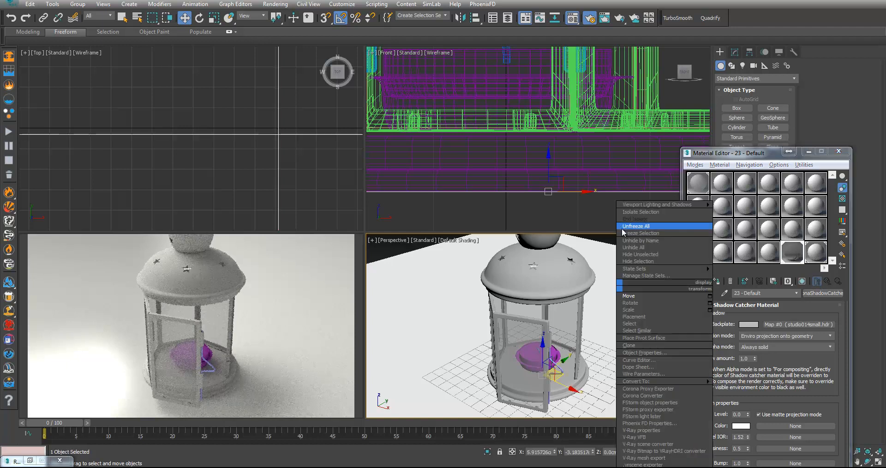
left_click(641, 233)
Convert the 22 - Default material to CoronaMtl and assign it to the lantern's door hook and top carrying handle
middle_click_drag(608, 296, 591, 349, "alt")
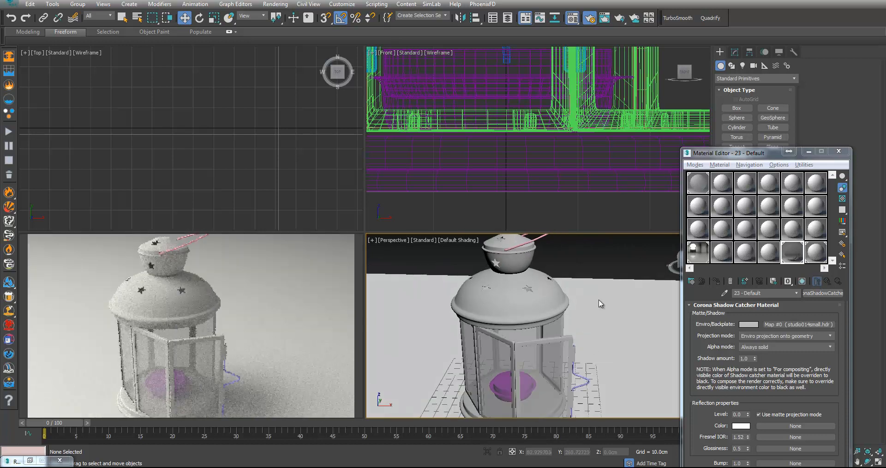
middle_click_drag(586, 321, 508, 369, "alt")
left_click(507, 369)
middle_click_drag(552, 300, 552, 329)
left_click(559, 261, "ctrl")
left_click(769, 253)
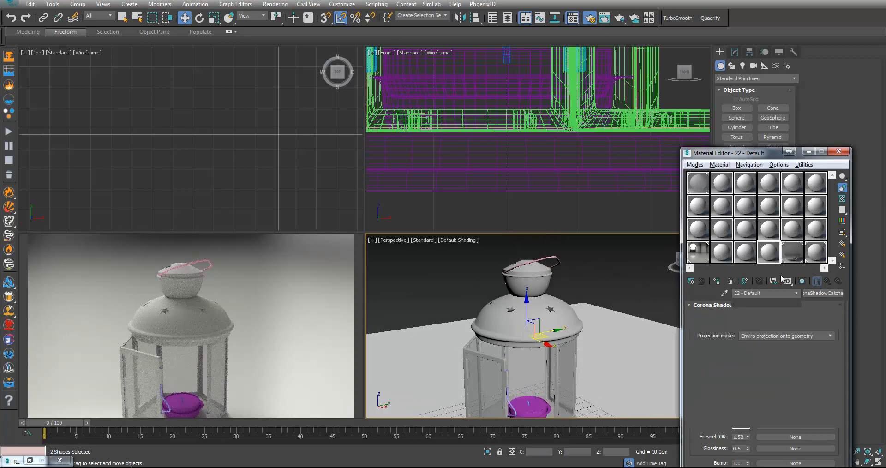
left_click(817, 293)
double_click(378, 233)
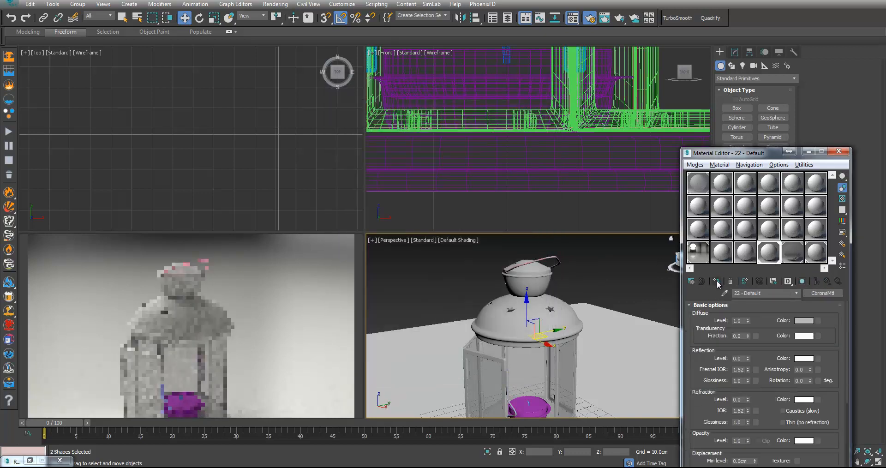
left_click(715, 281)
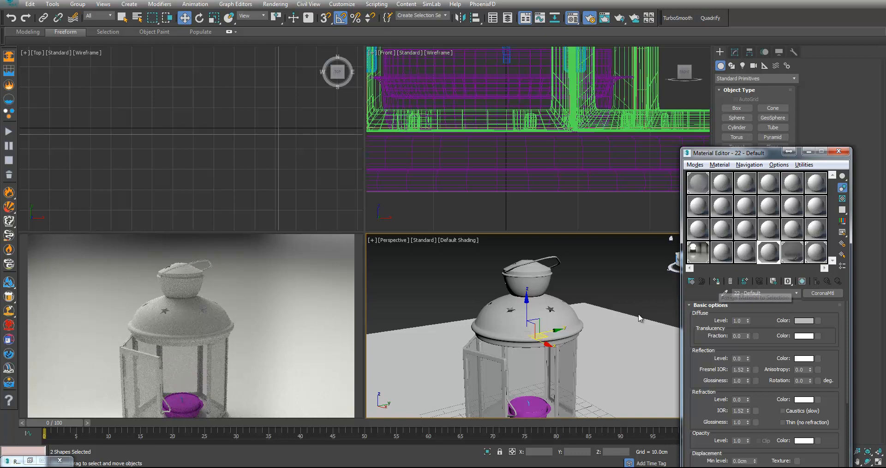
Give the 22 - Default material diffuse level 0.0, reflection level 1.0, Fresnel IOR 99 and reflection glossiness 0.9
right_click(747, 321)
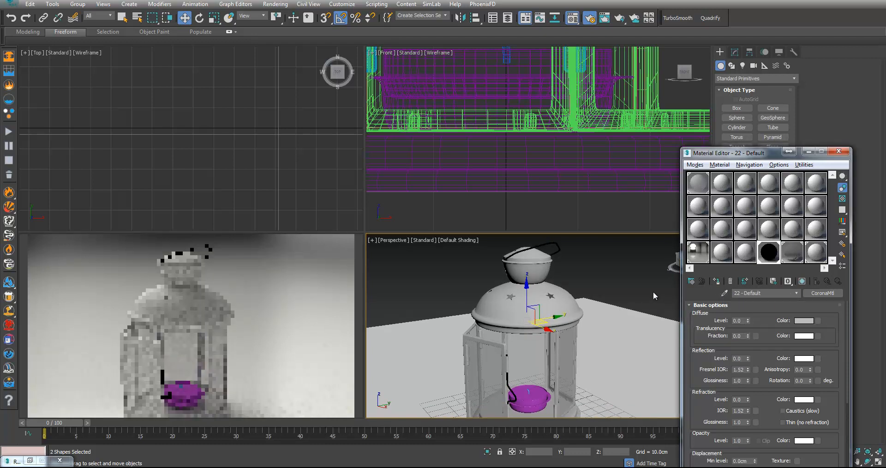
type("1")
left_click_drag(744, 358, 714, 368)
key("Return")
type("99")
key("Return")
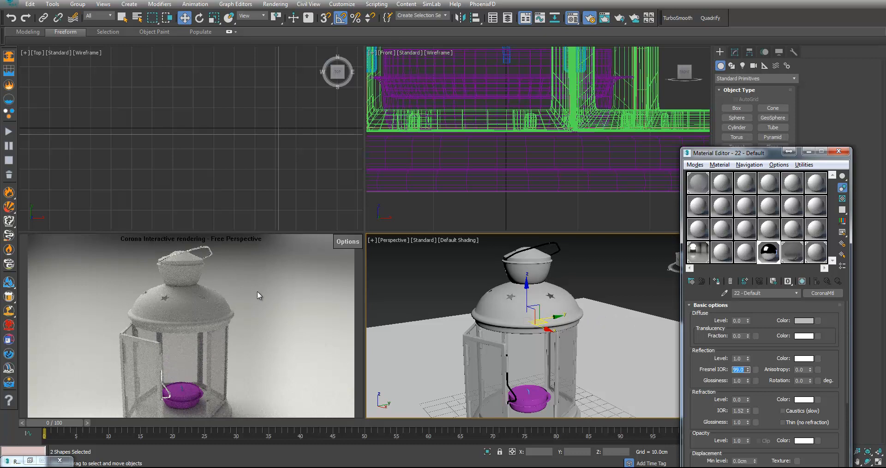
left_click(740, 381)
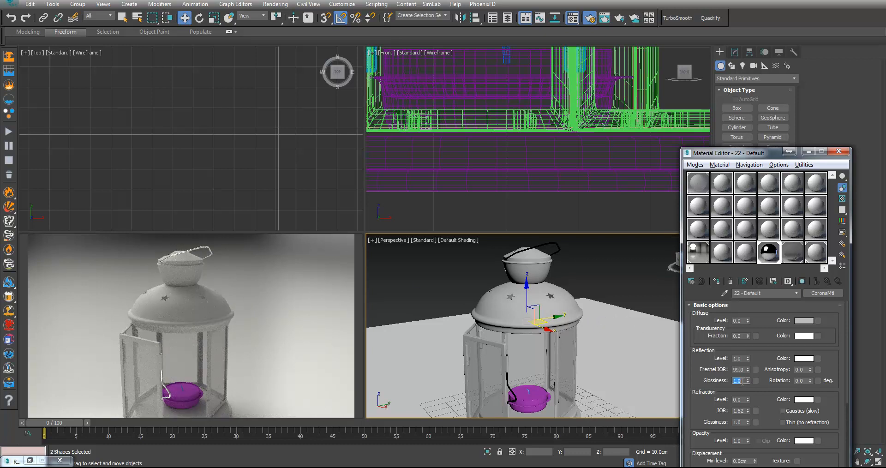
type(".9")
key("Return")
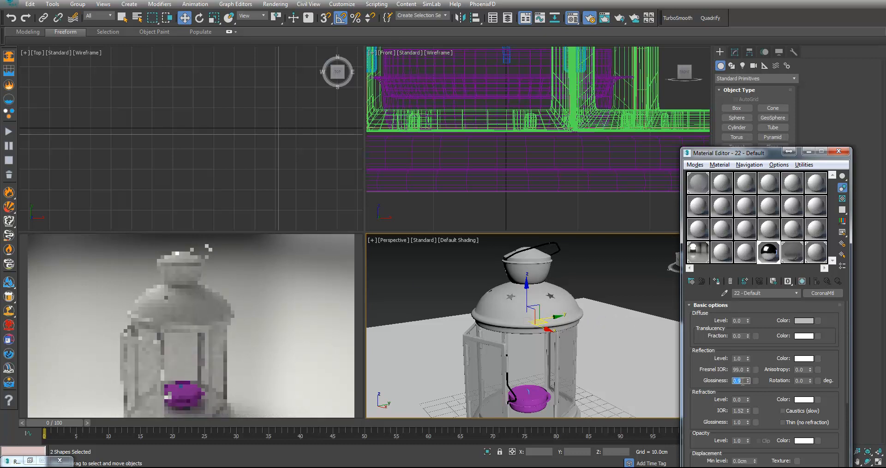
left_click(613, 277)
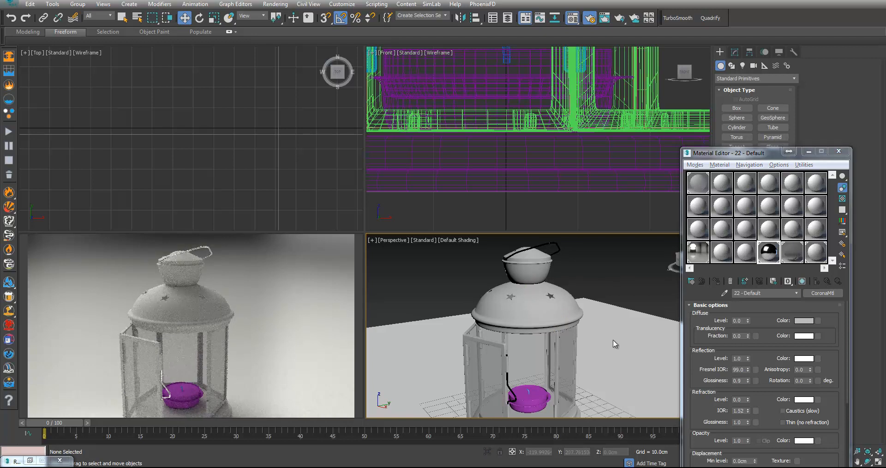
Convert the 01 - Default material used on the lantern's window panes to CoronaMtl
mouse_move(576, 344)
middle_mouse_down("alt")
mouse_move(581, 334)
mouse_move(620, 342)
mouse_move(579, 328)
middle_mouse_up("alt")
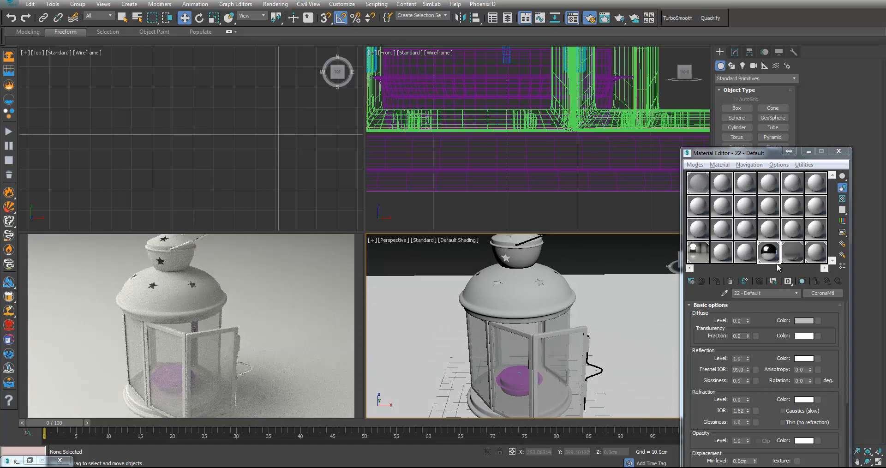
left_click(810, 252)
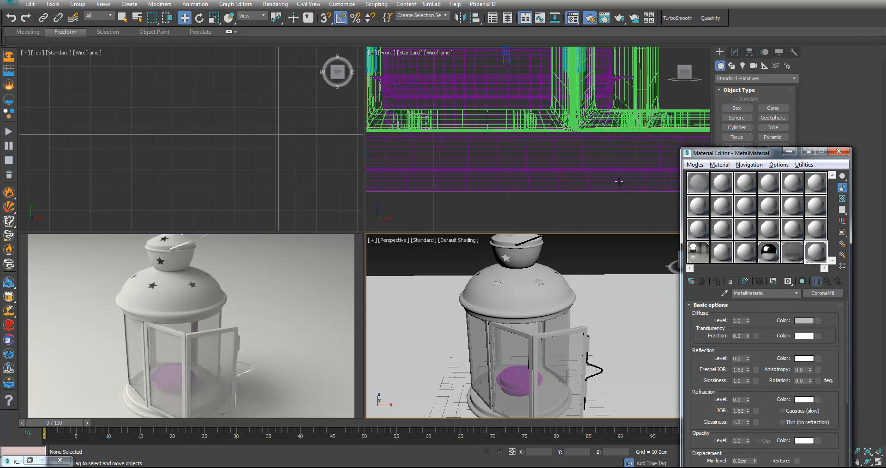
left_click(696, 185)
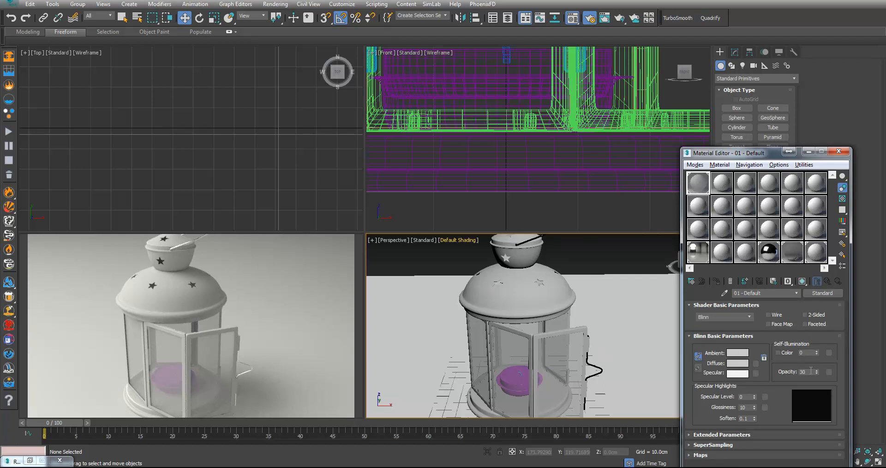
mouse_move(816, 373)
left_mouse_down()
mouse_move(816, 415)
mouse_move(816, 359)
left_mouse_up()
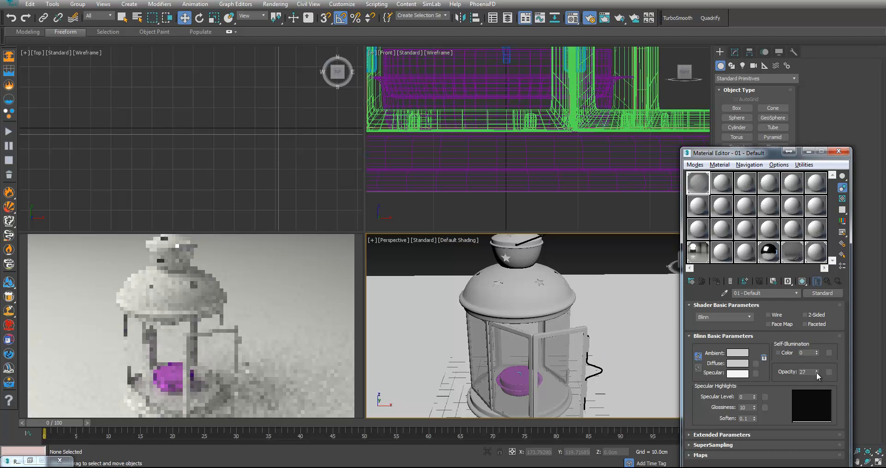
left_click(821, 293)
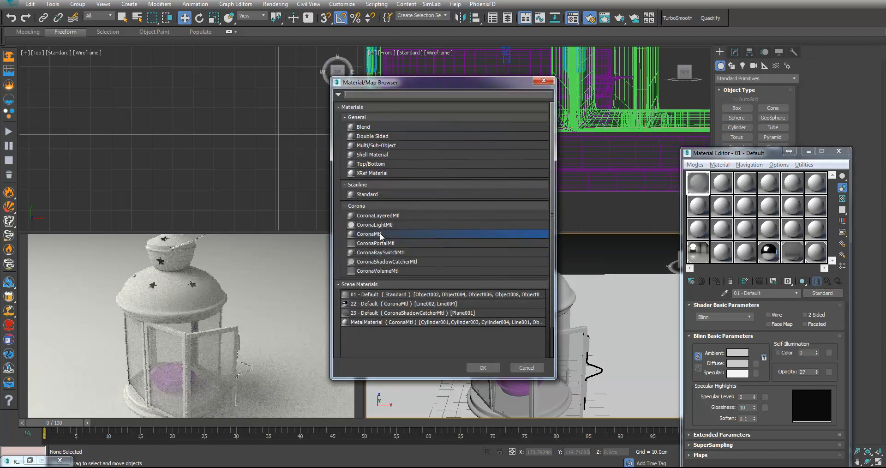
double_click(368, 234)
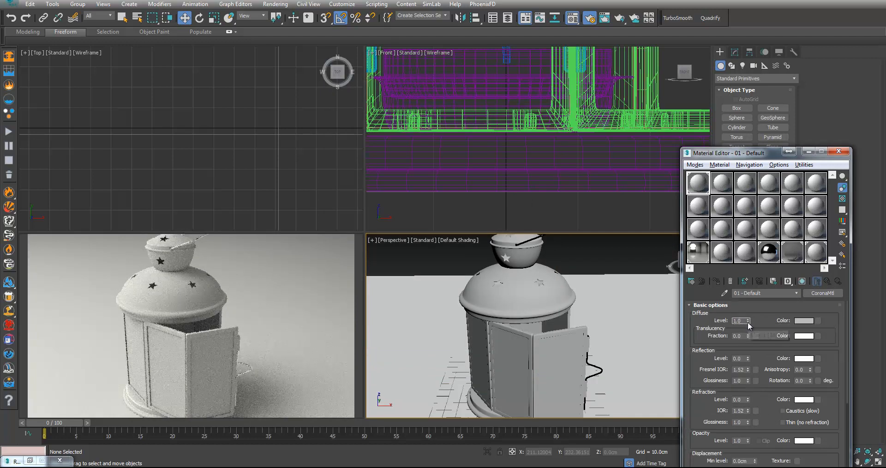
Give the 01 - Default material diffuse level 0.0, reflection level 1.0 and refraction level 1.0
right_click(747, 321)
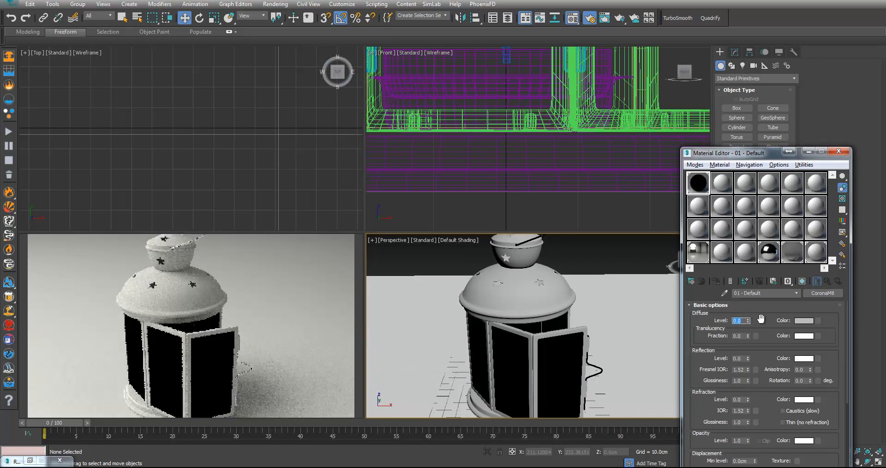
left_click_drag(763, 328, 747, 290)
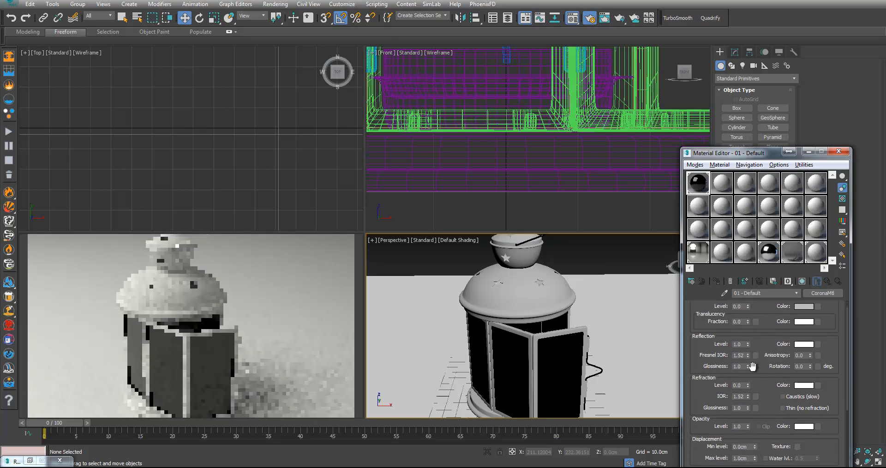
left_click_drag(748, 384, 748, 346)
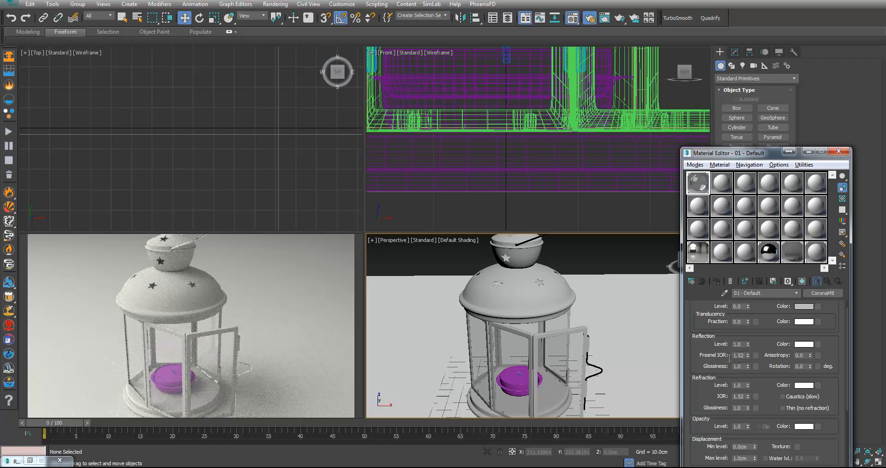
Set both the Fresnel IOR and the refraction IOR of the 01 - Default glass material to 1.6
scroll(752, 365, "down", 2)
double_click(744, 336)
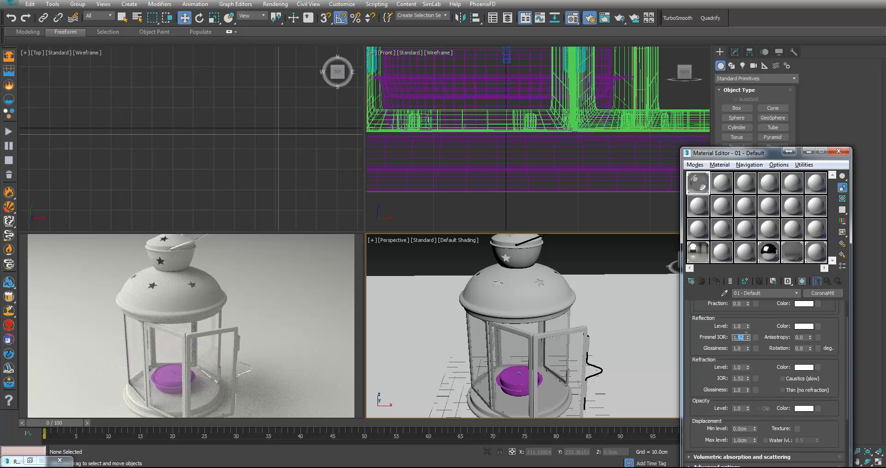
double_click(739, 378)
type("1.6")
key("Return")
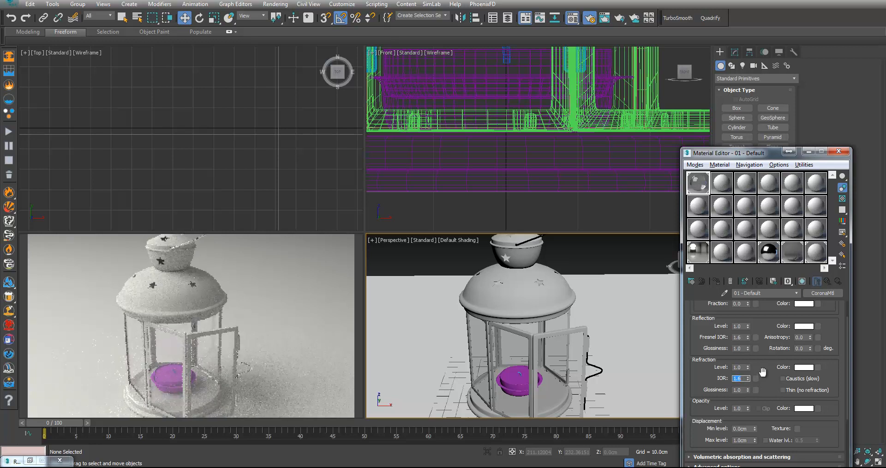
left_click(604, 255)
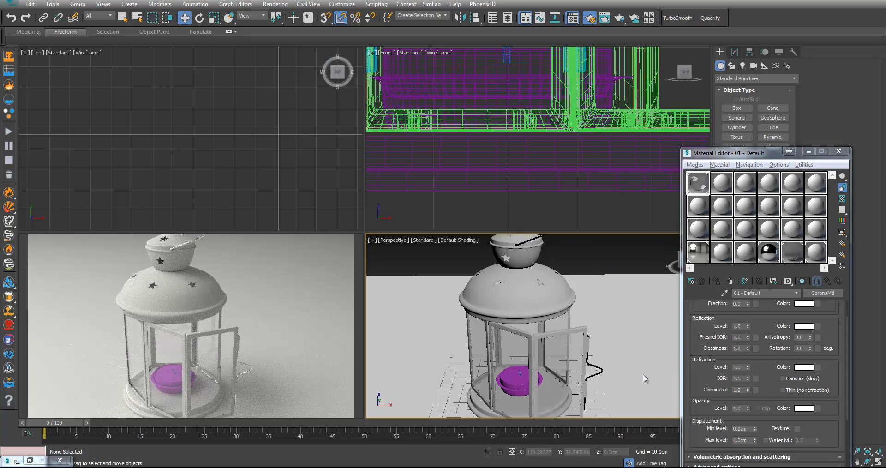
Give the lantern's MetalMaterial diffuse level 0.0, reflection level 1.0 and Fresnel IOR 99
middle_click_drag(623, 370, 566, 361, "alt")
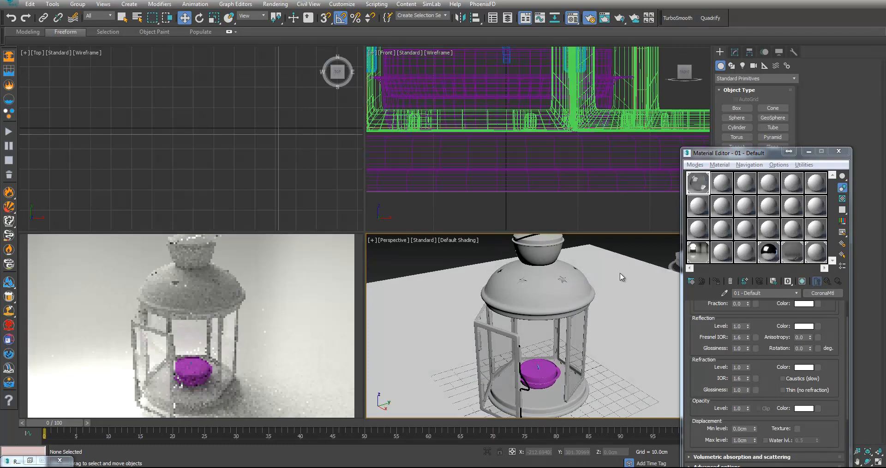
left_click(814, 252)
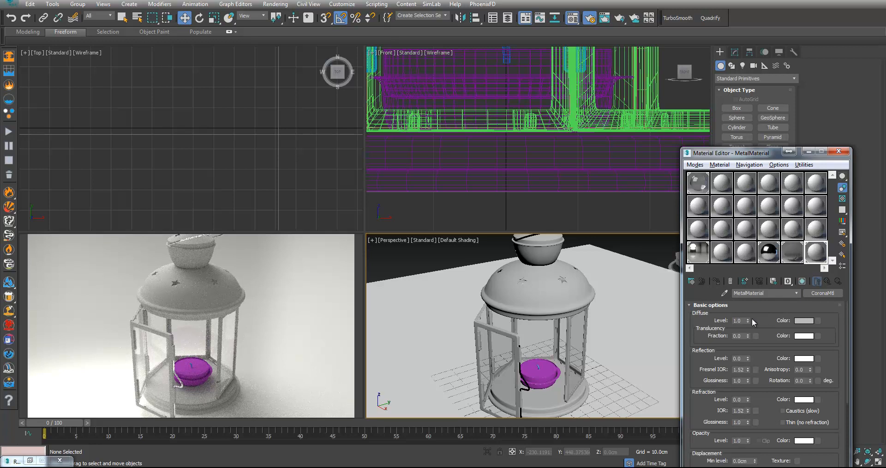
right_click(748, 320)
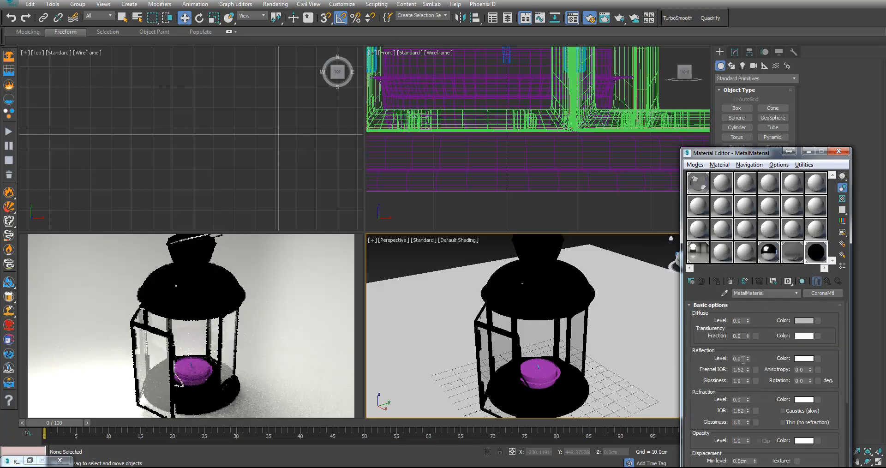
left_click_drag(748, 359, 737, 273)
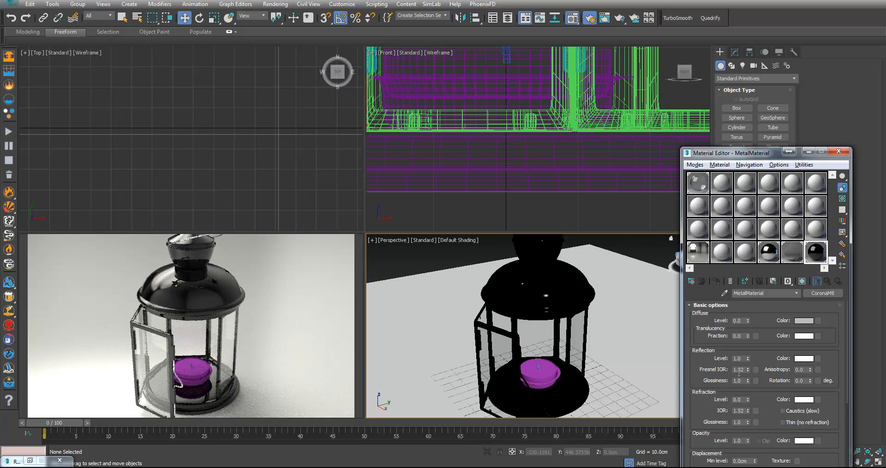
double_click(738, 371)
type("95")
key("Return")
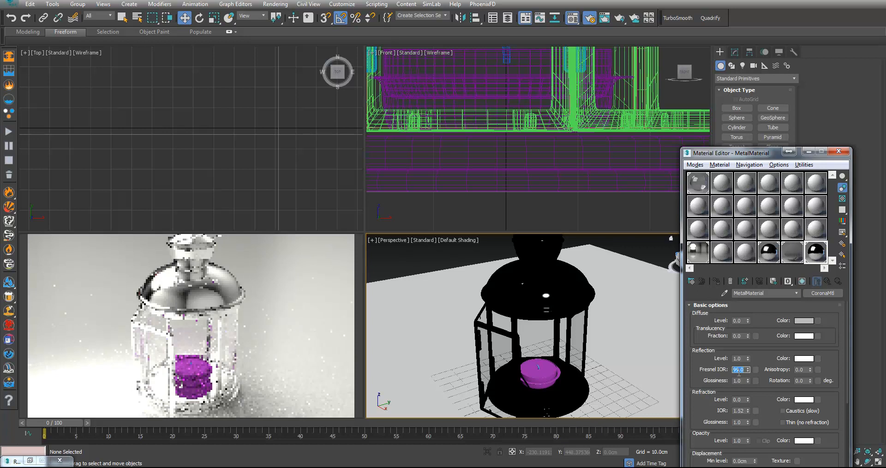
type("99")
key("Return")
middle_click_drag(622, 365, 616, 363)
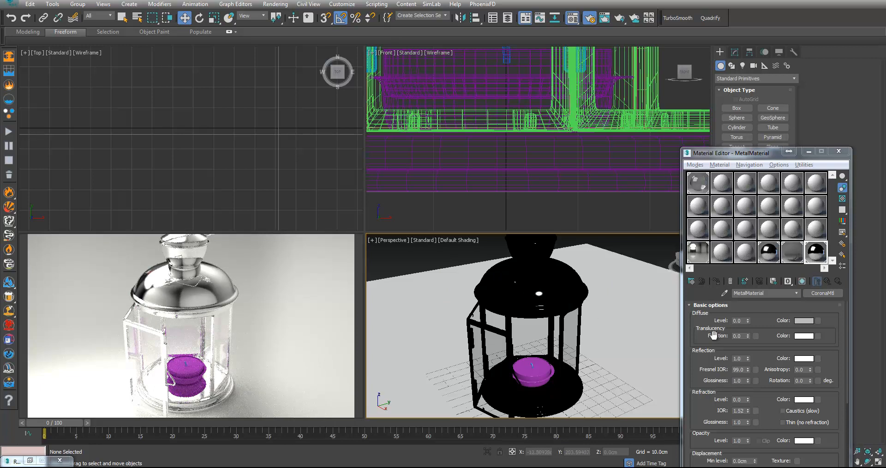
Set MetalMaterial's reflection glossiness to 0.8 and its reflection level to 0.6
left_click(743, 380)
double_click(743, 379)
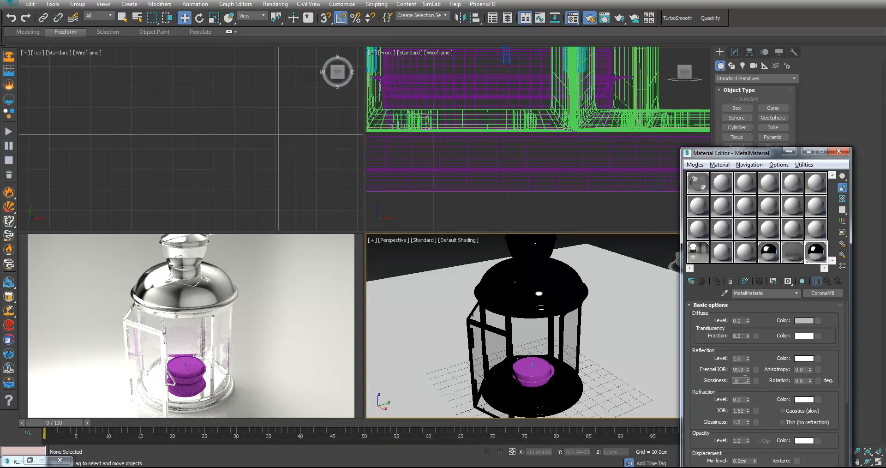
type("0.8")
key("Return")
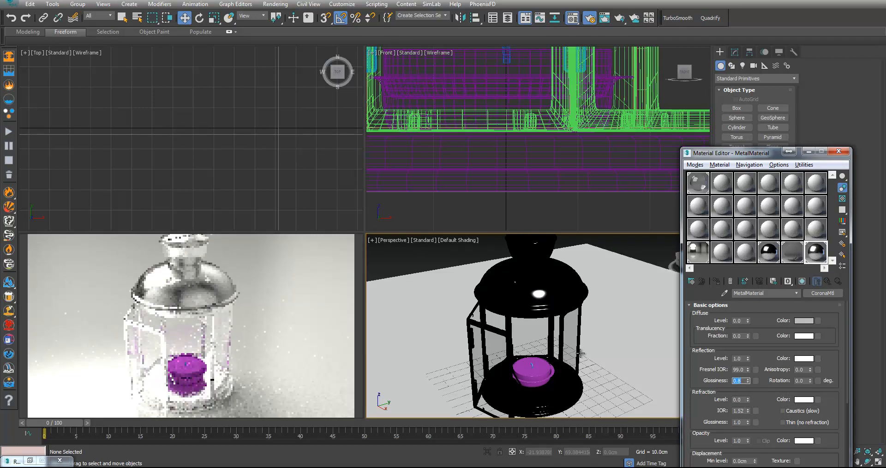
left_click(742, 358)
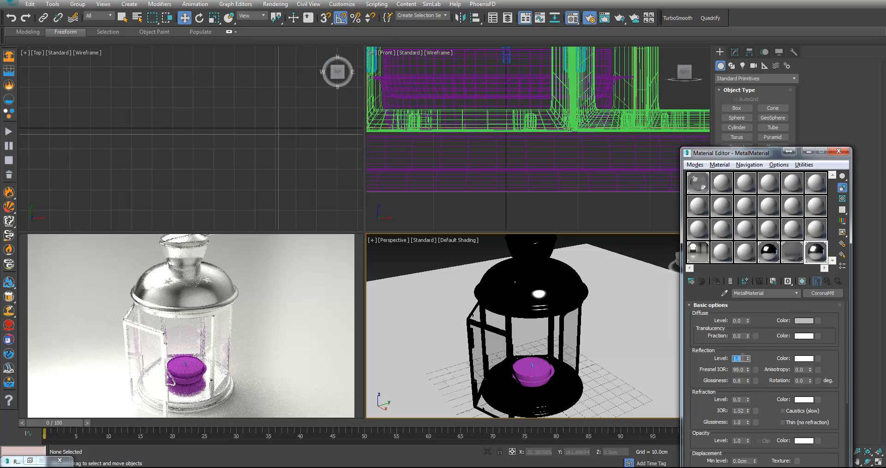
type(".6")
key("Return")
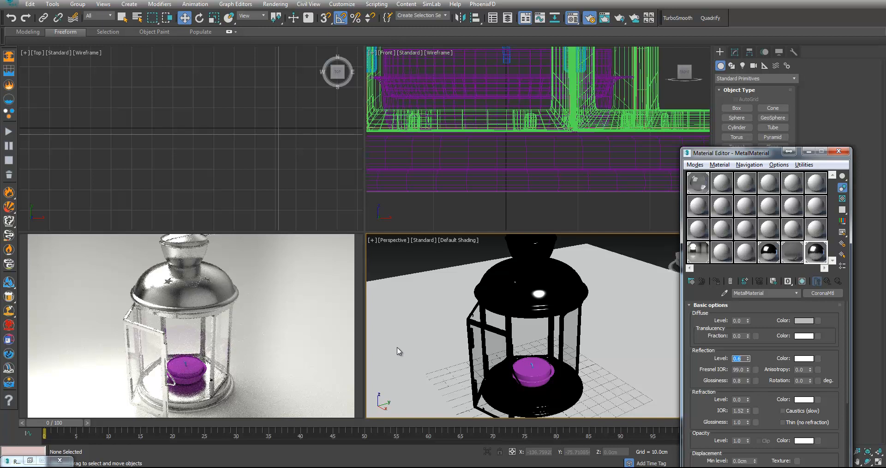
Close the fire20150www.jpg image and view the stock photo of the lantern in ACDSee as a reference
left_click(745, 467)
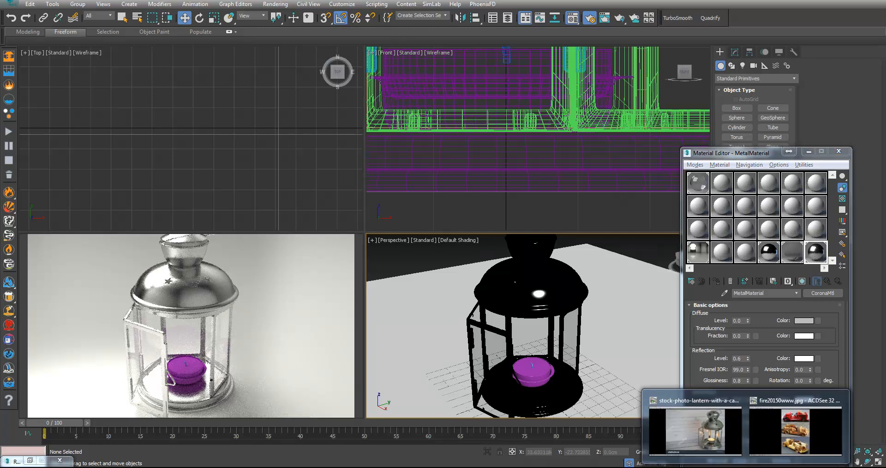
left_click(838, 400)
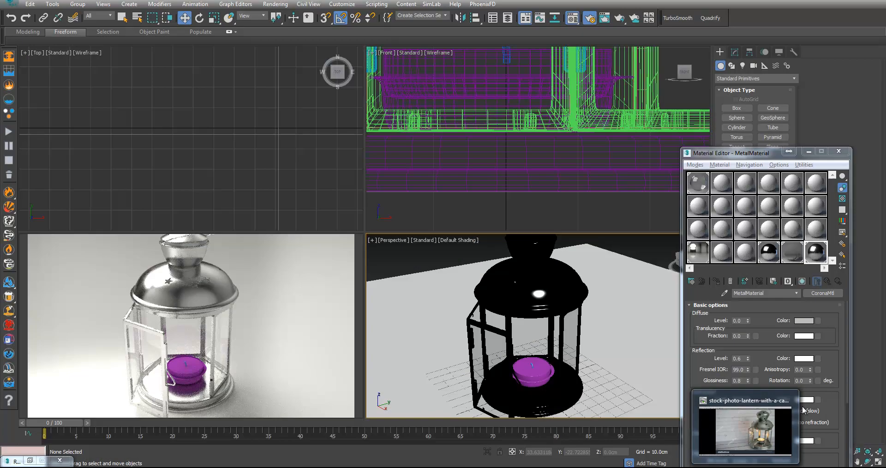
left_click(761, 424)
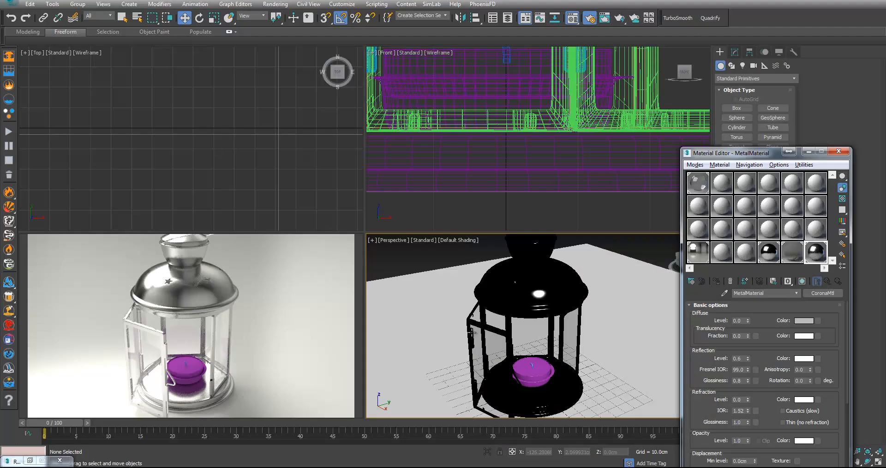
Set MetalMaterial's reflection level to 0.4 to darken the lantern's metal
double_click(737, 358)
type("4")
key("Return")
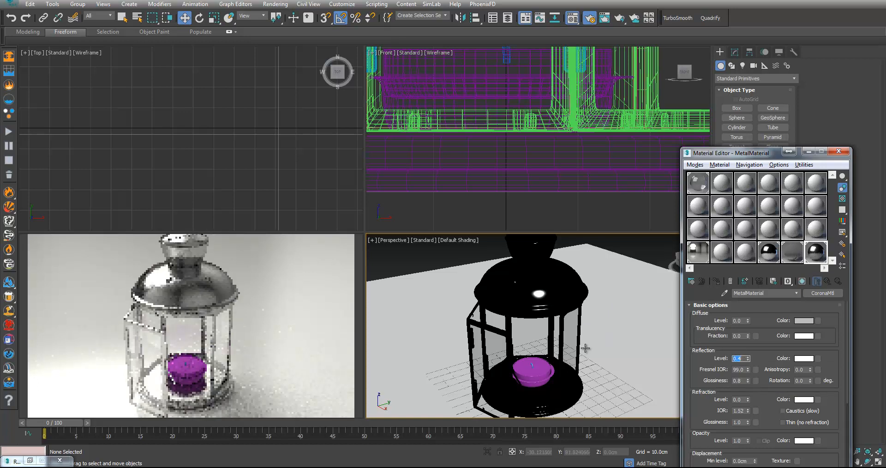
Assign MetalMaterial to the cup holding the candle on the lantern's base
middle_click_drag(534, 365, 534, 352)
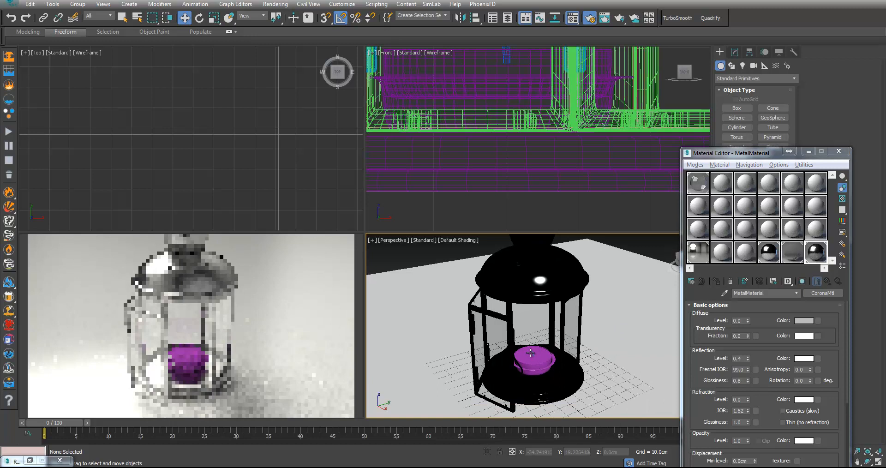
scroll(521, 261, "up", 4)
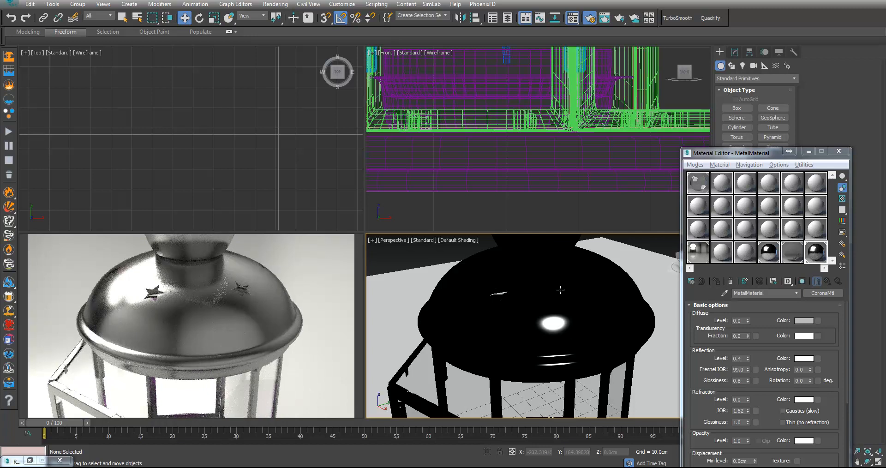
scroll(578, 317, "down", 3)
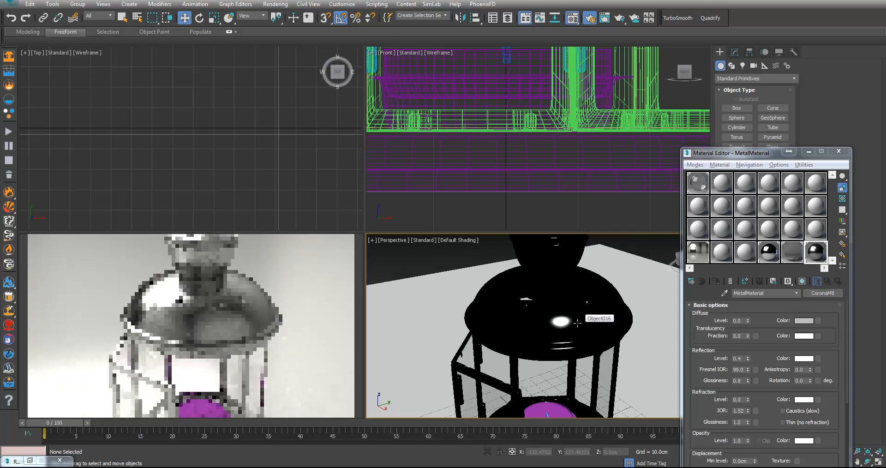
scroll(582, 355, "down", 2)
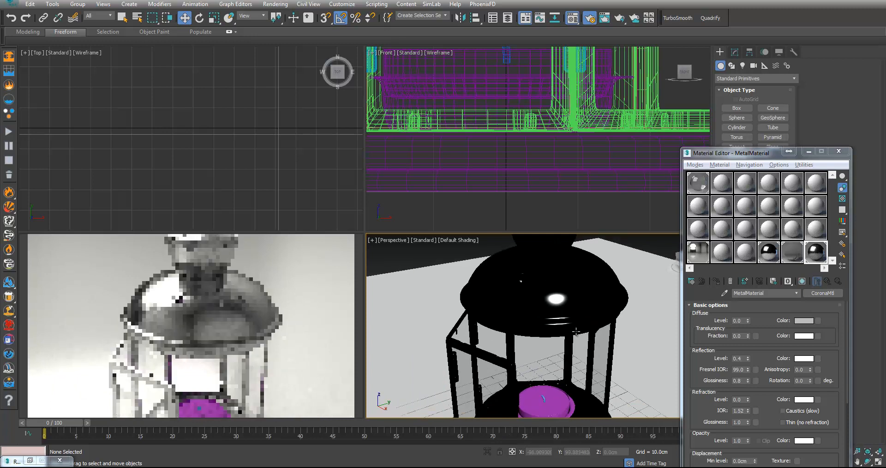
scroll(561, 345, "up", 4)
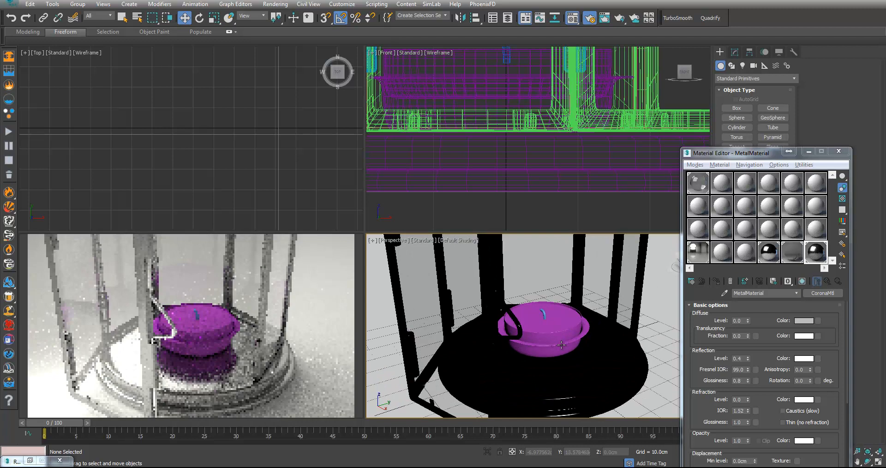
left_click(560, 342)
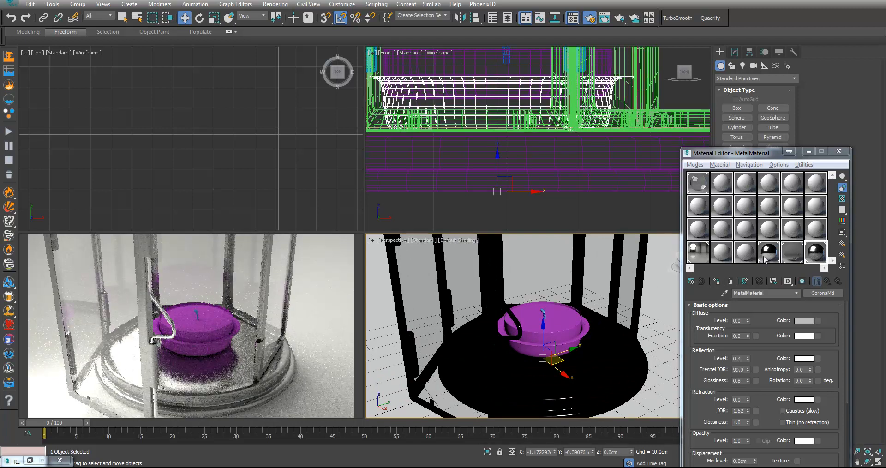
left_click_drag(815, 255, 575, 332)
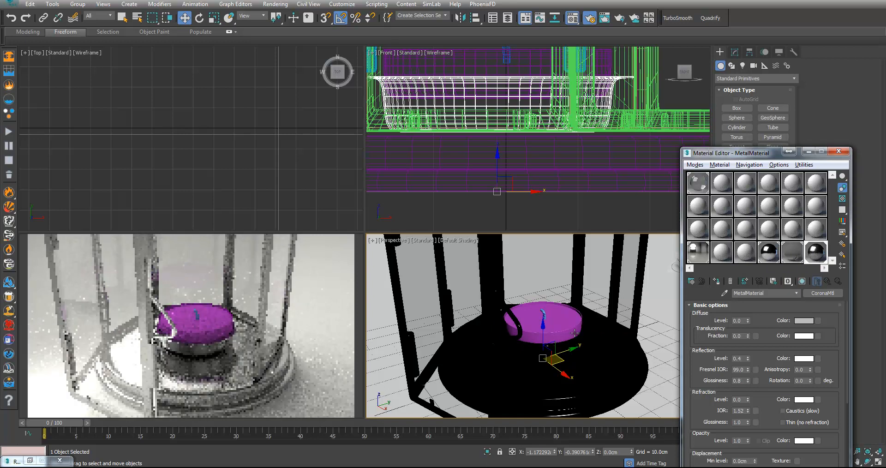
Copy MetalMaterial into the material slot above it and rename the copy "Candle metal"
left_click(807, 466)
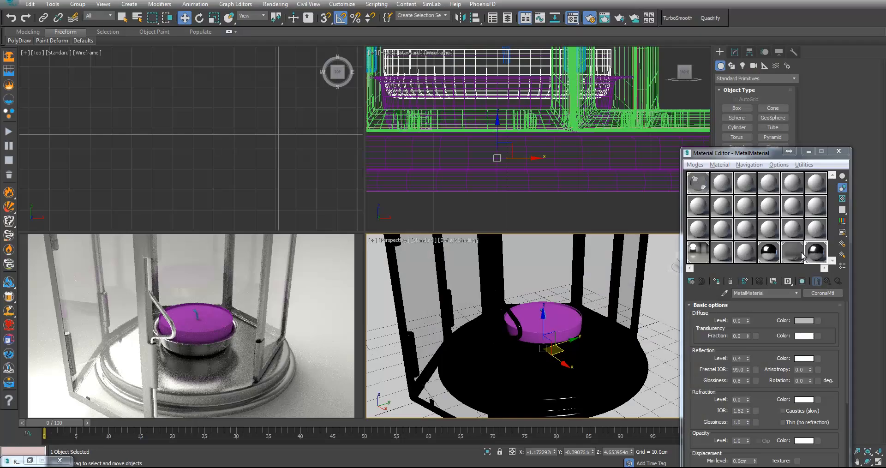
left_click(815, 251)
left_click(817, 233)
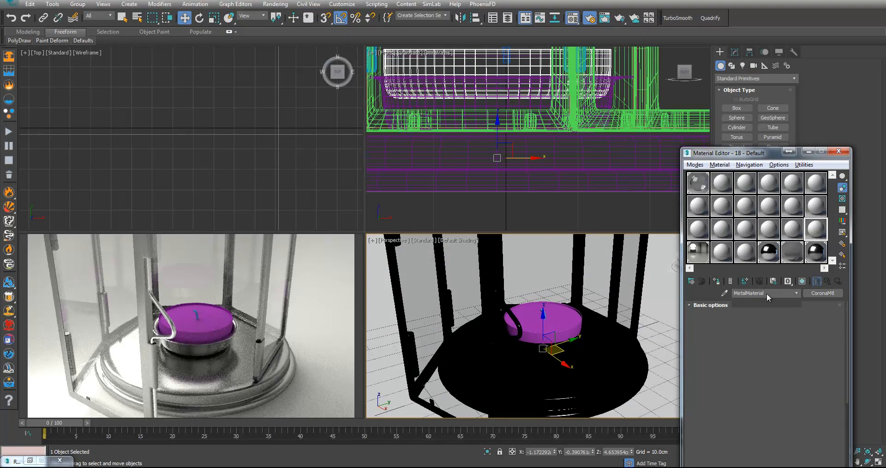
double_click(767, 294)
type("Candle metal")
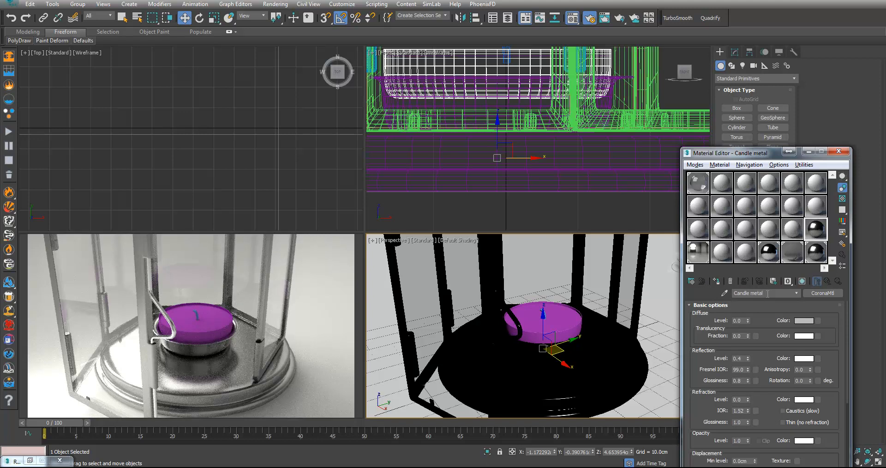
Set Candle metal's reflection level to 0.6 and reflection glossiness to 0.5, and assign it to the candle's outer shell
double_click(739, 358)
type("0.6")
double_click(738, 380)
type(".5")
key("Return")
left_click(588, 219)
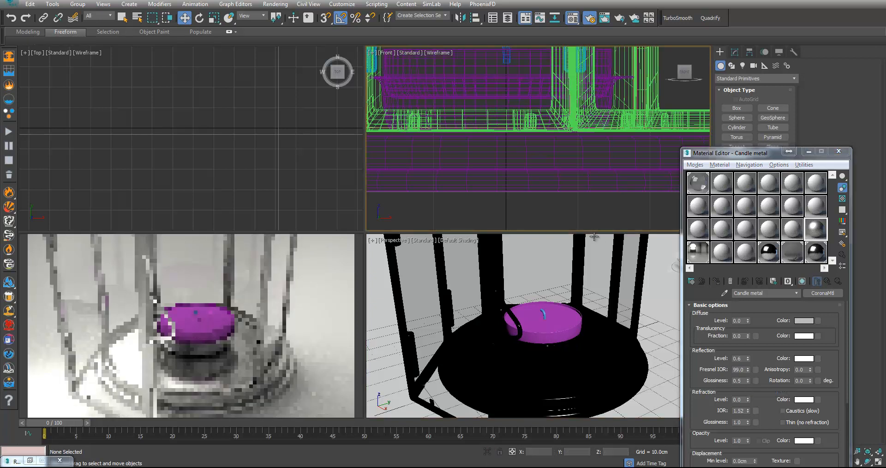
left_click_drag(813, 232, 570, 333)
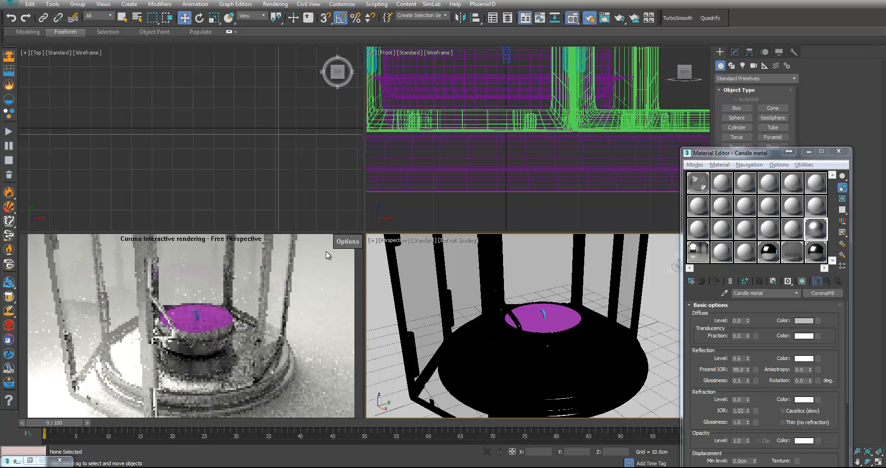
Lock the render view to Quad 4 - Perspective in Render Setup and test it by activating the other viewports
key("F10")
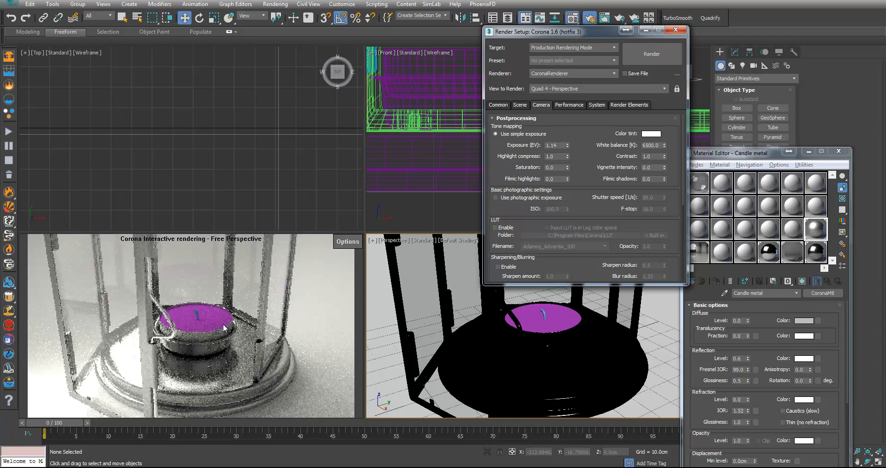
left_click(677, 89)
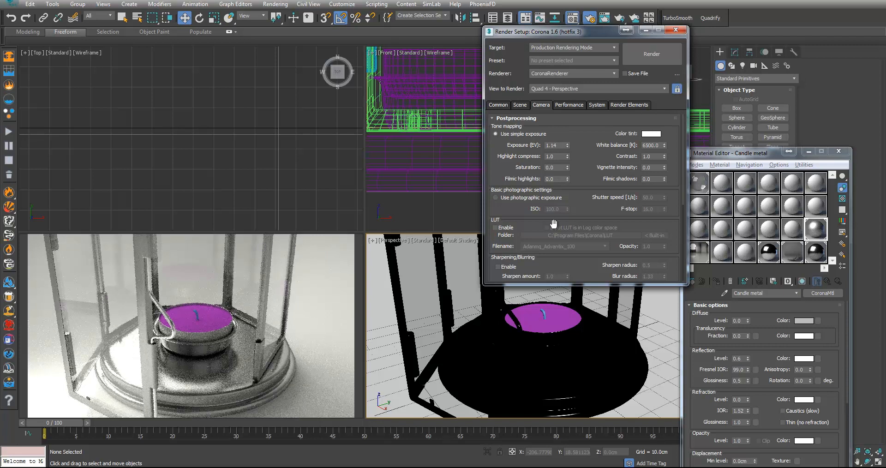
left_click(404, 222)
left_click(295, 204)
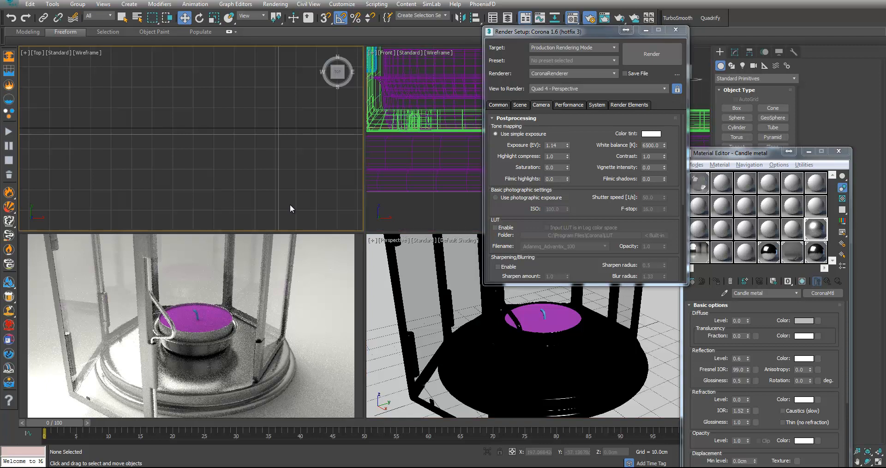
left_click(464, 195)
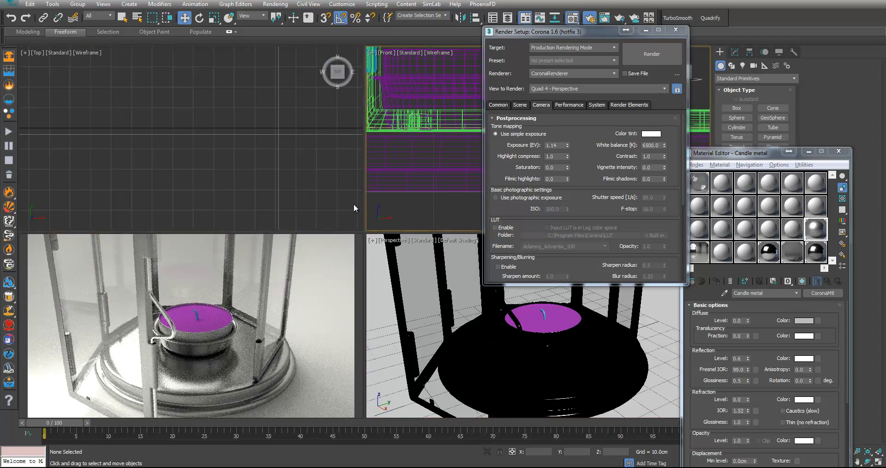
left_click(415, 279)
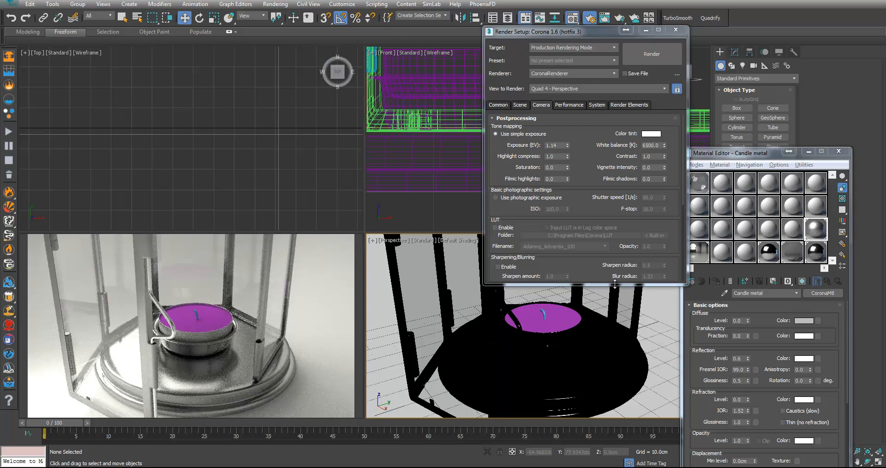
Change the unused 17 - Default material to CoronaMtl, close Render Setup and assign the material to the candle wax
left_click(792, 232)
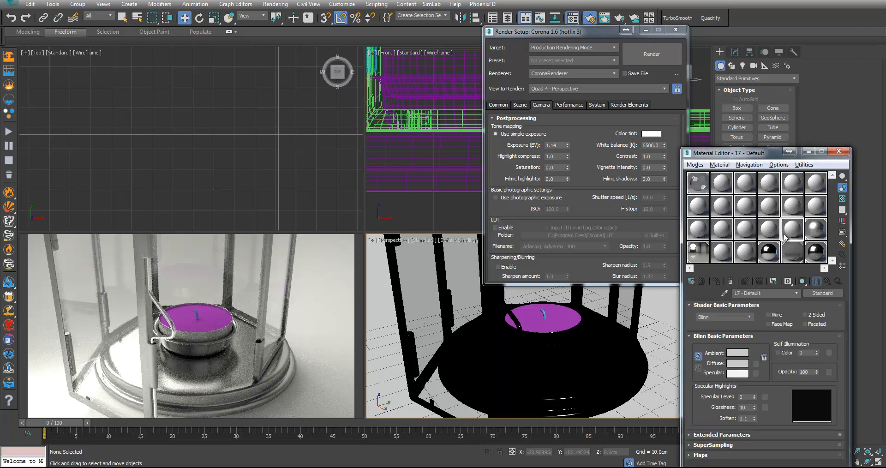
left_click(819, 293)
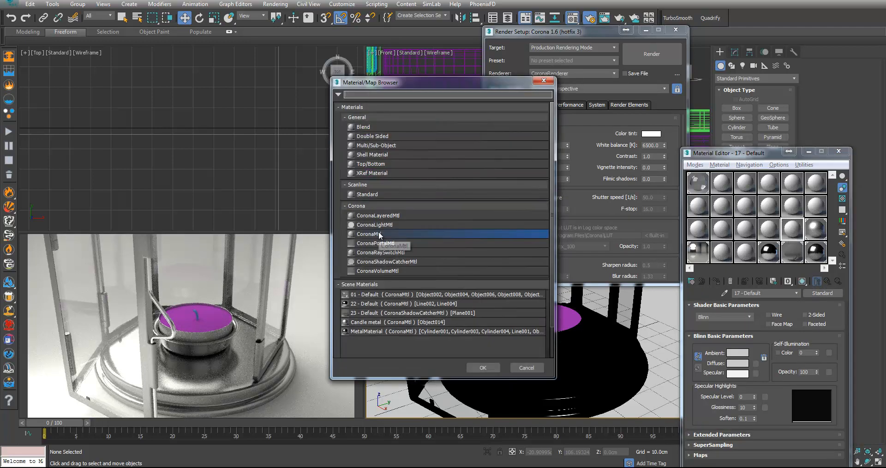
double_click(377, 233)
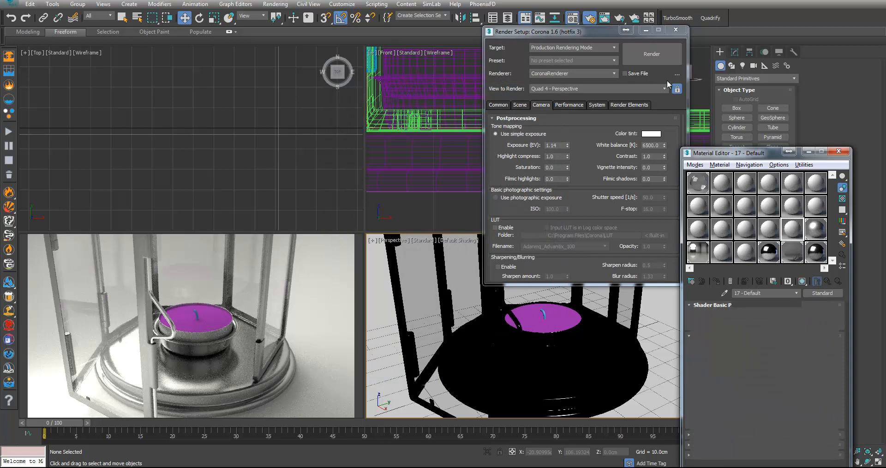
left_click(675, 29)
left_click_drag(792, 233, 567, 319)
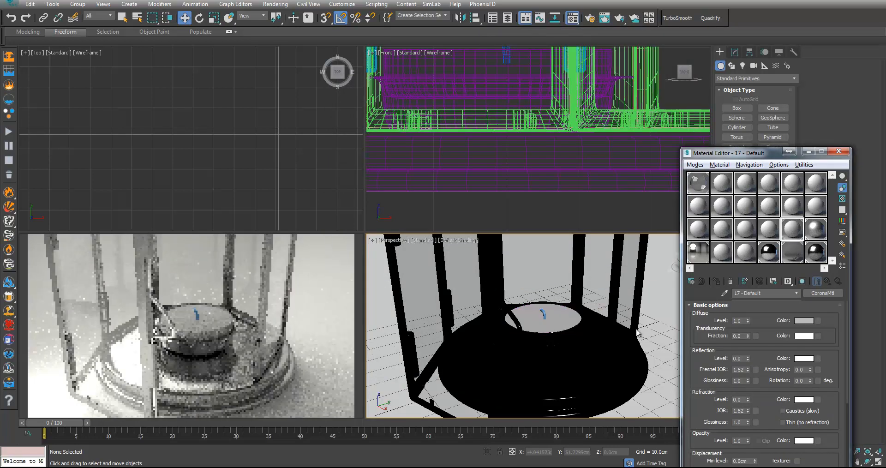
Referring to the lantern photo, set the wax material's diffuse colour to cream (RGB 220, 192, 148) and copy it to the translucency colour
key("alt+Tab")
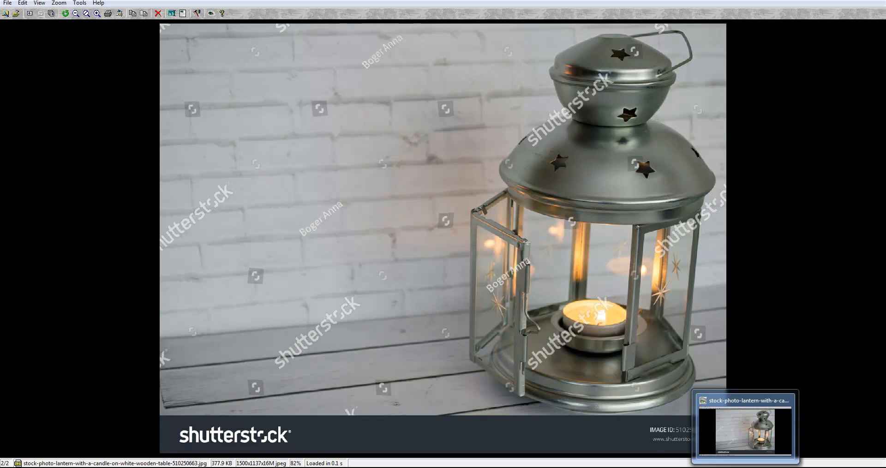
left_click(745, 466)
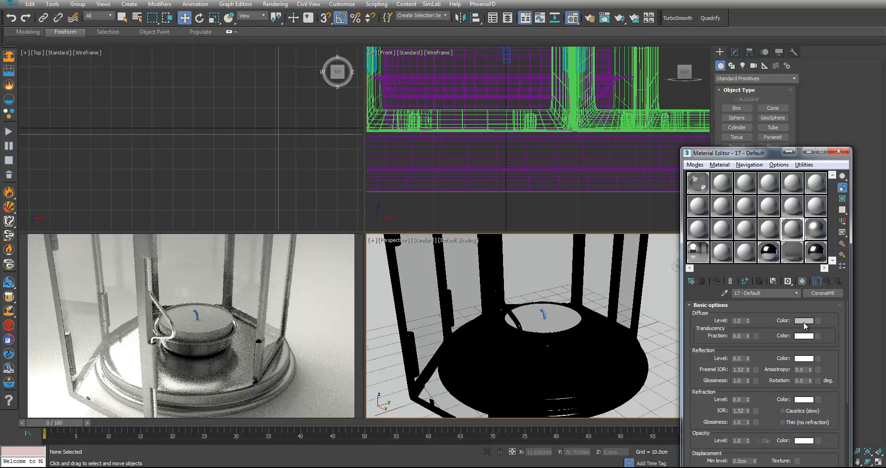
left_click(803, 325)
left_click_drag(217, 64, 199, 82)
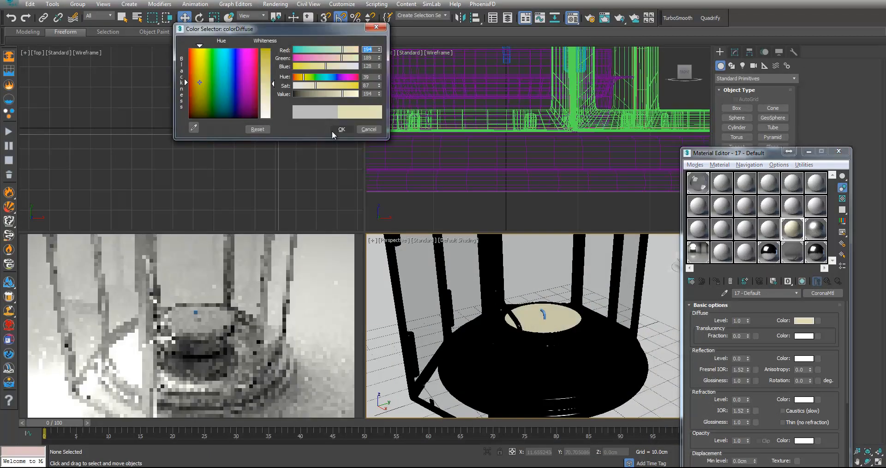
left_click_drag(270, 87, 265, 90)
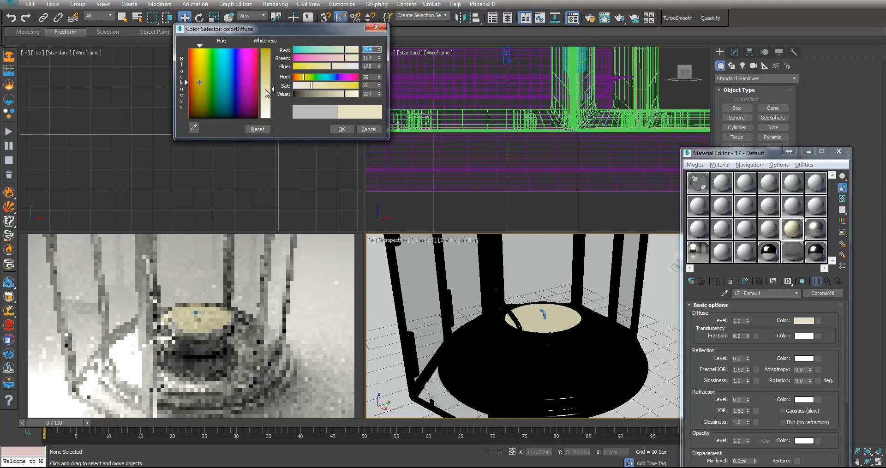
left_click_drag(198, 78, 196, 71)
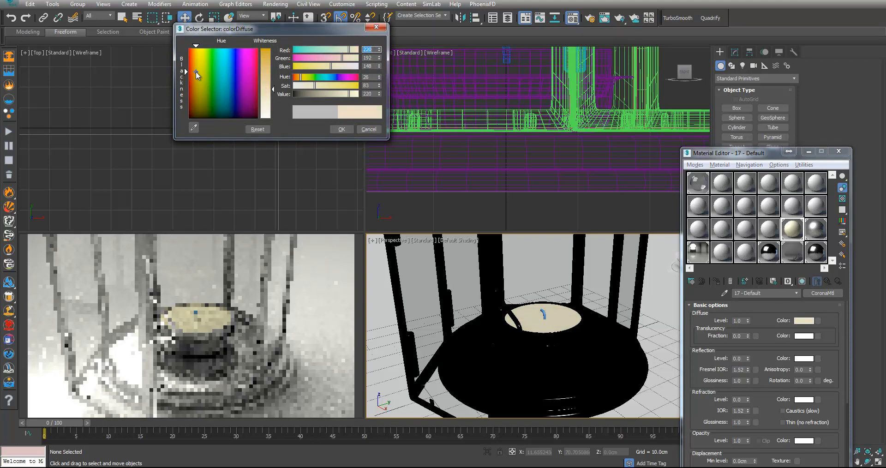
left_click(341, 129)
mouse_move(803, 321)
left_mouse_down()
mouse_move(808, 349)
mouse_move(802, 336)
left_mouse_up()
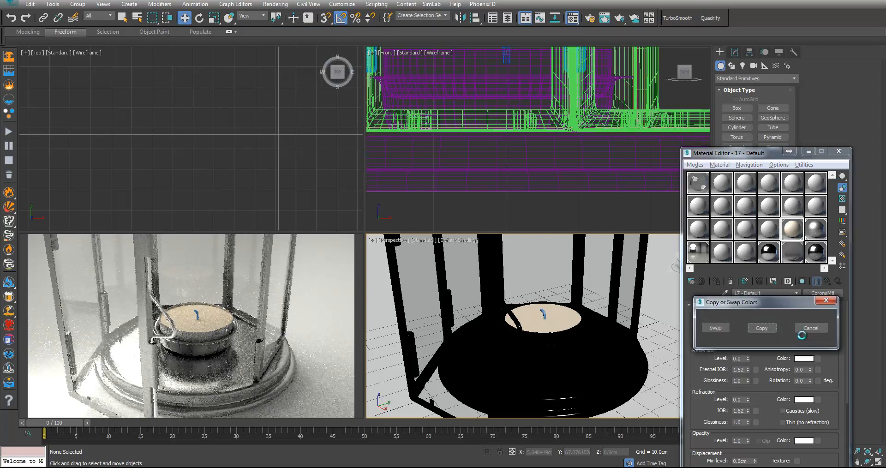
left_click(761, 328)
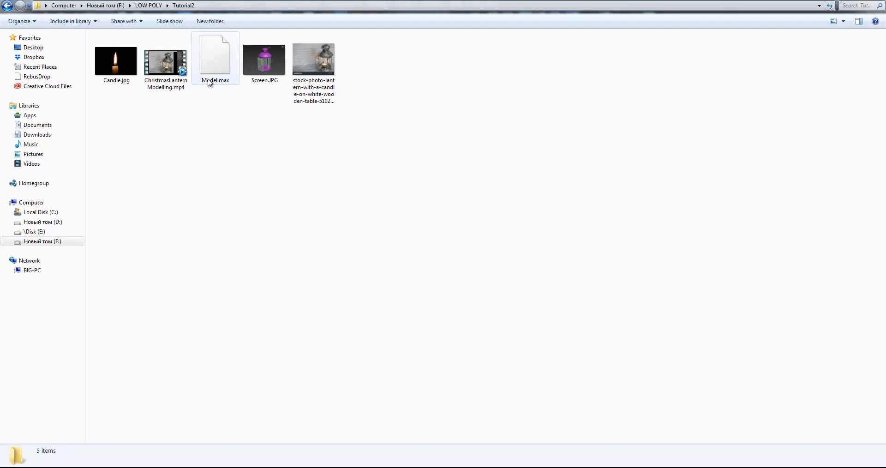
View Candle.jpg in ACDSee and mark out the area around the flame
left_click(136, 57)
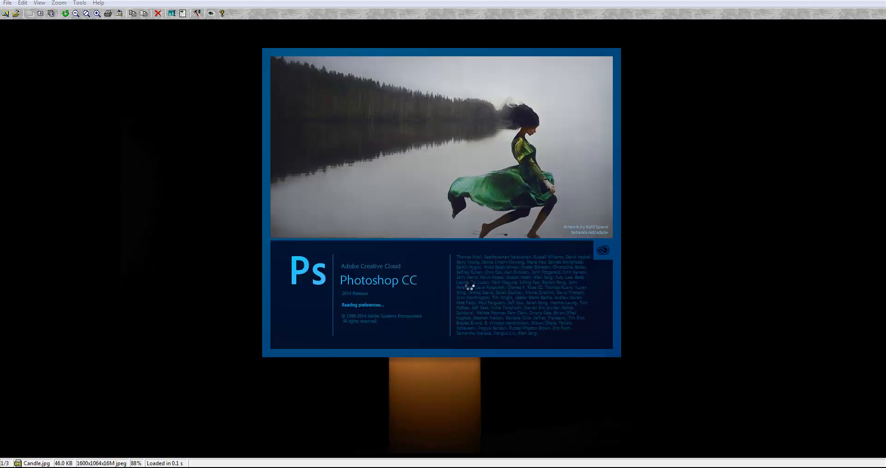
left_click_drag(335, 50, 526, 315)
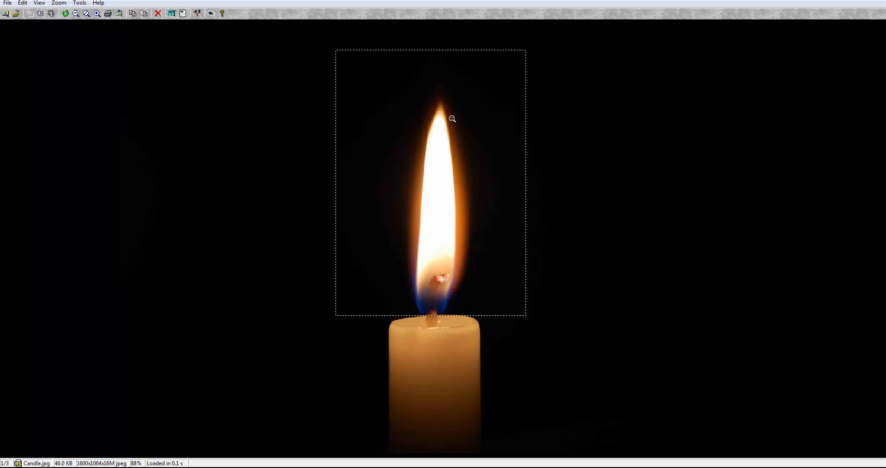
key("alt+Tab")
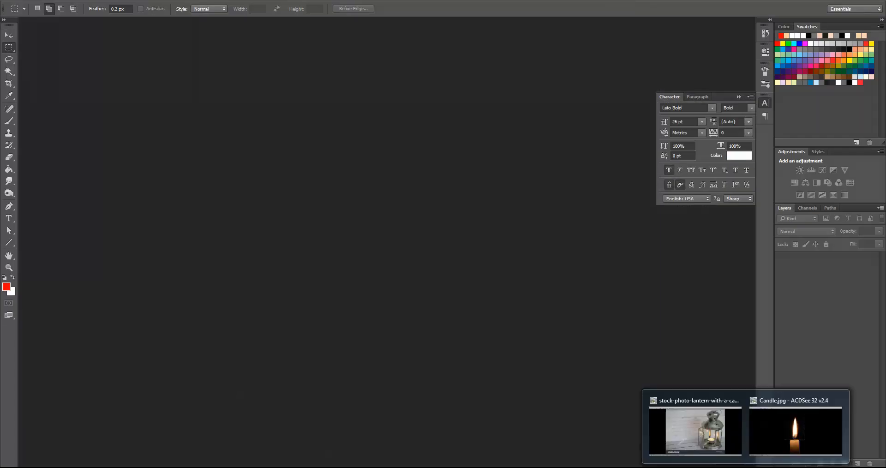
left_click(759, 444)
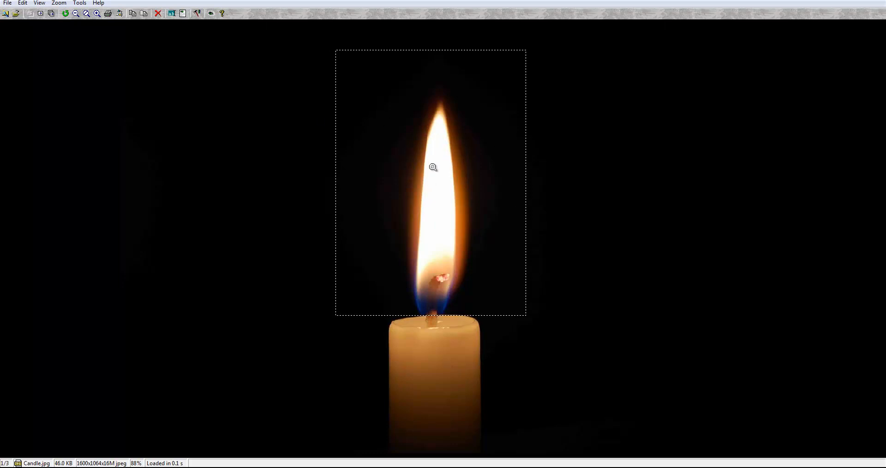
right_click(436, 188)
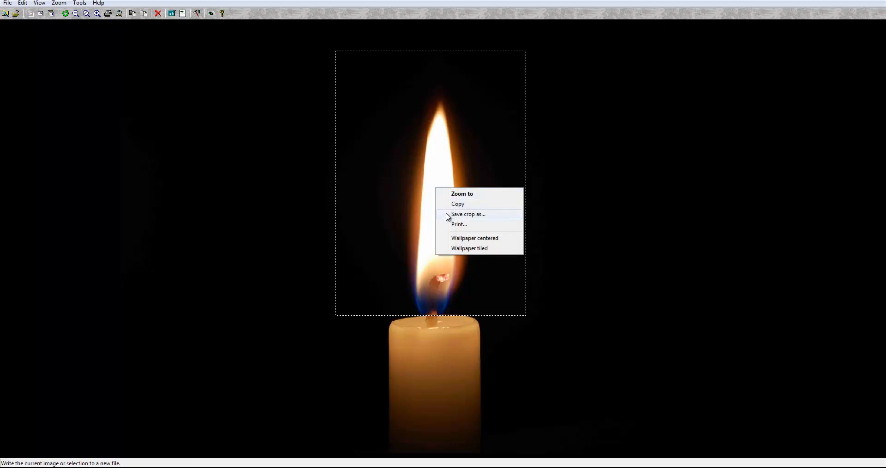
left_click(549, 216)
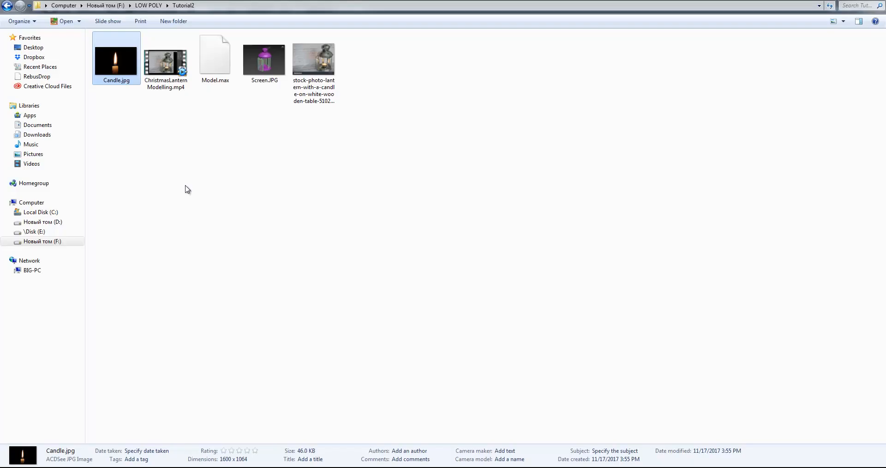
Open Candle.jpg from the Tutorial2 folder in Photoshop and crop it tightly around the flame
key("super+Down")
left_click_drag(412, 305, 395, 166)
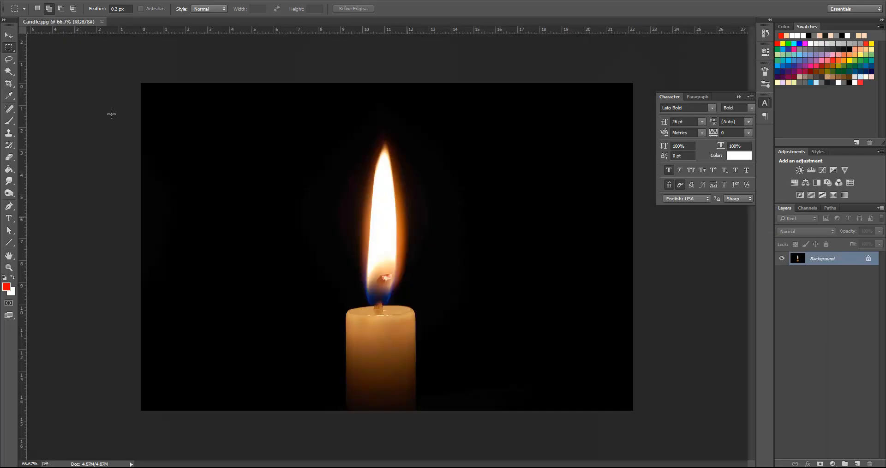
left_click(9, 83)
left_click_drag(327, 111, 430, 305)
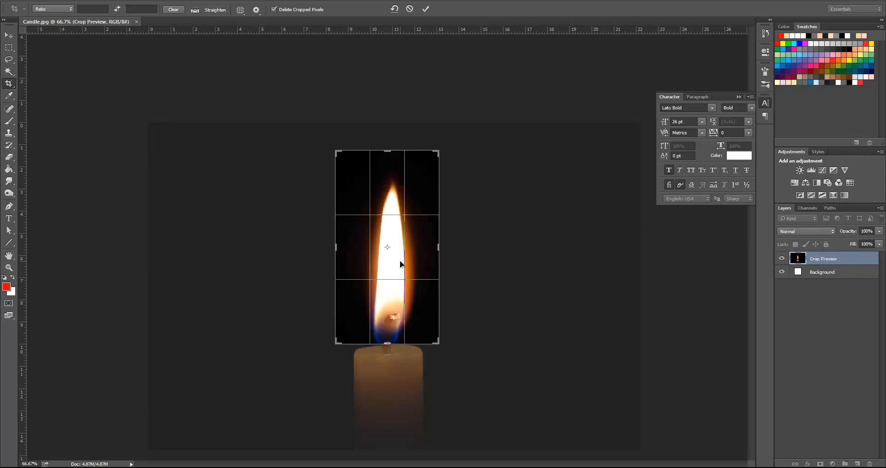
key("Return")
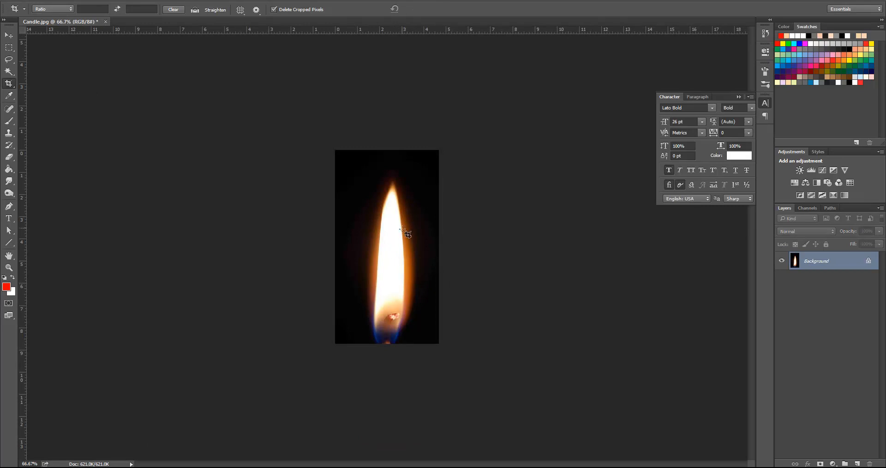
Save the cropped flame image in the Tutorial2 folder as the JPEG Diffuse.jpg at maximum quality 12
left_click(28, 1)
left_click(240, 129)
key("shift+ctrl+s")
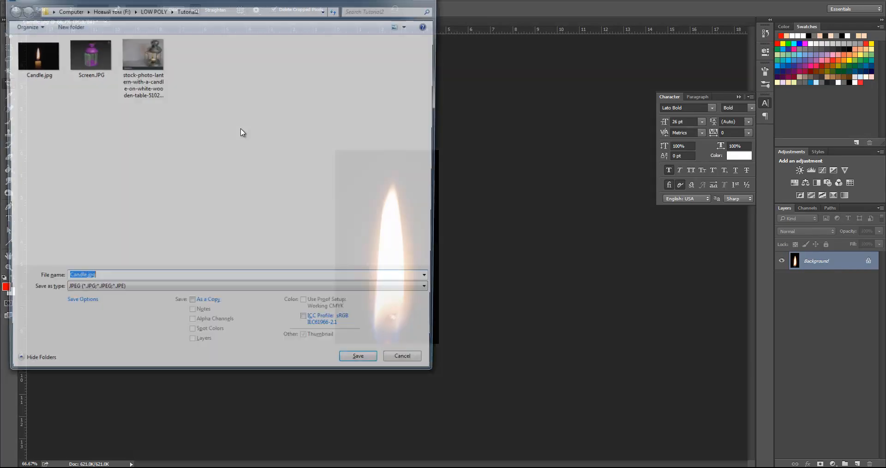
type("Diffi")
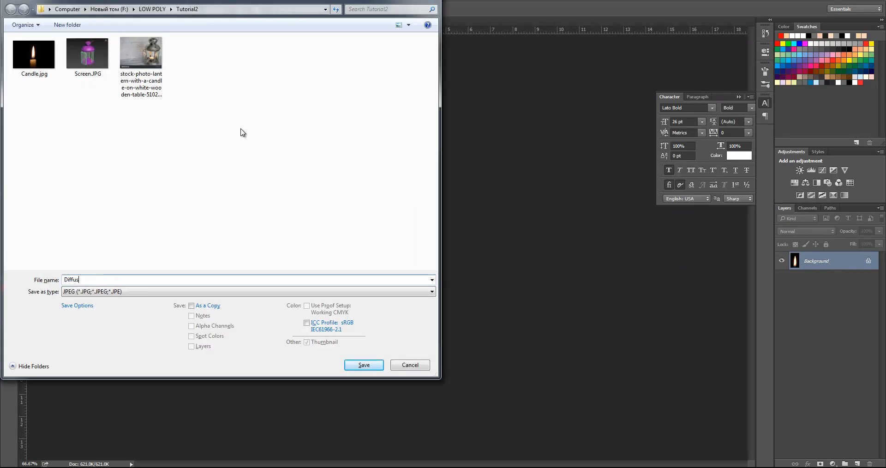
key("Return")
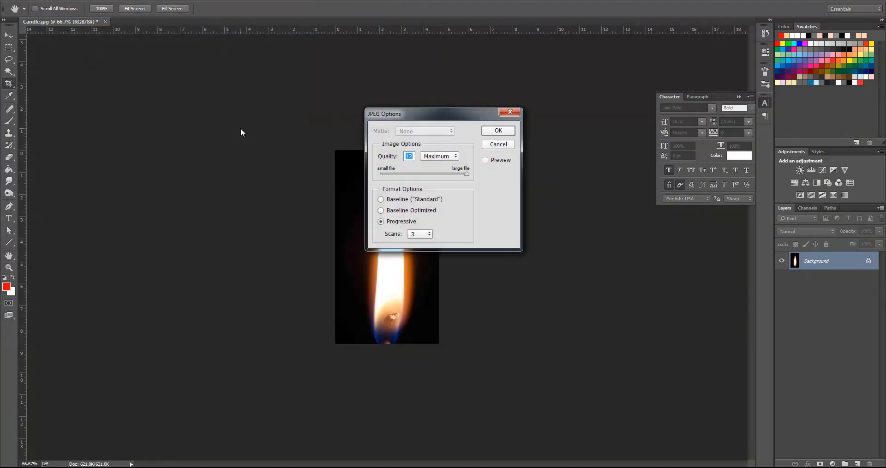
key("Return")
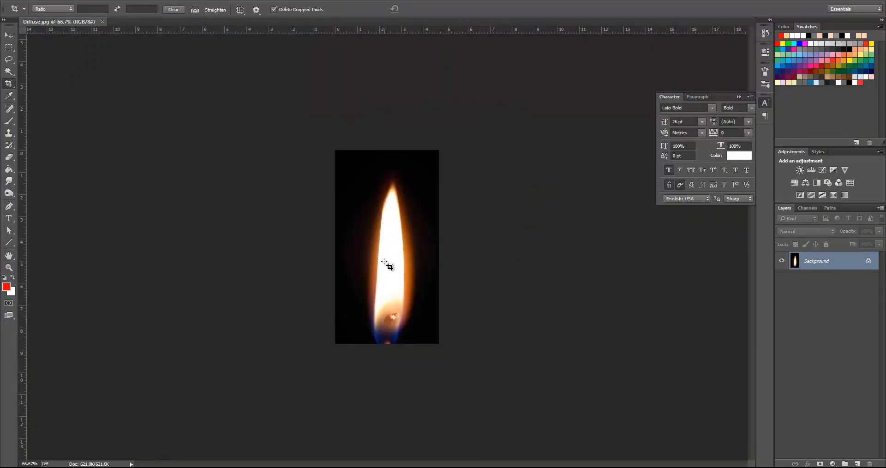
key("v")
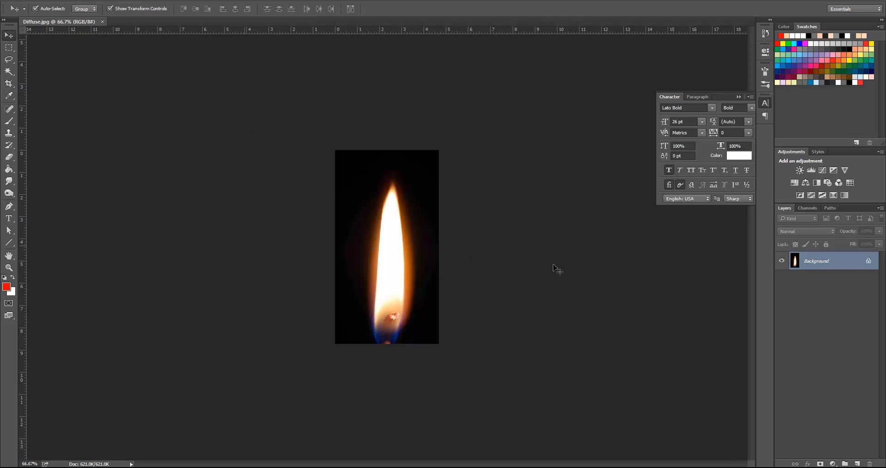
Desaturate the cropped flame image to grayscale with Hue/Saturation, setting the saturation to -100
key("ctrl+u")
left_click_drag(639, 281, 590, 282)
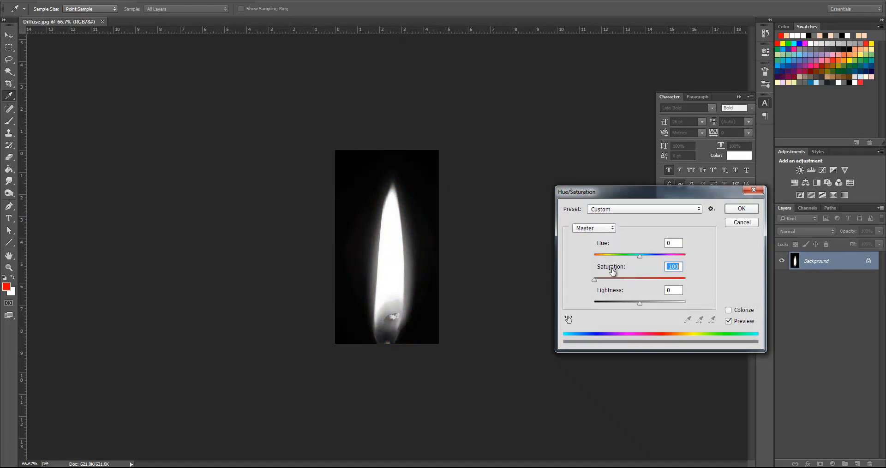
left_click(740, 209)
key("v")
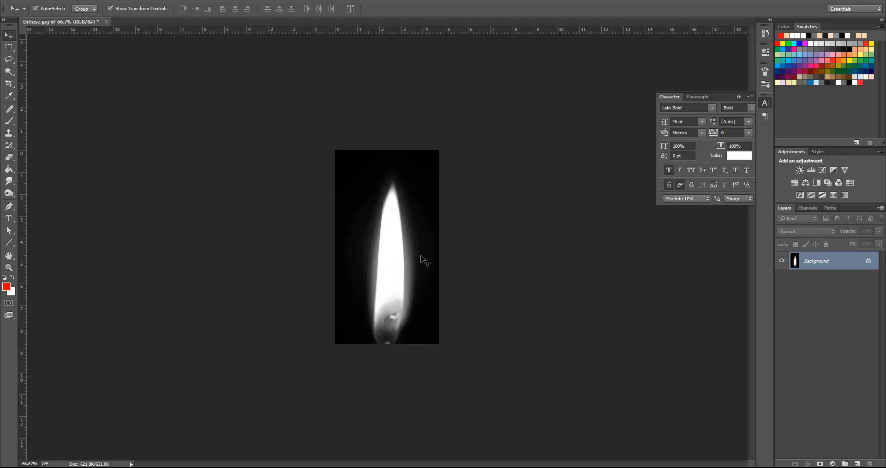
Save the grayscale flame in the Tutorial2 folder as the JPEG Transparency.jpg at maximum quality 12
key("ctrl+shift+s")
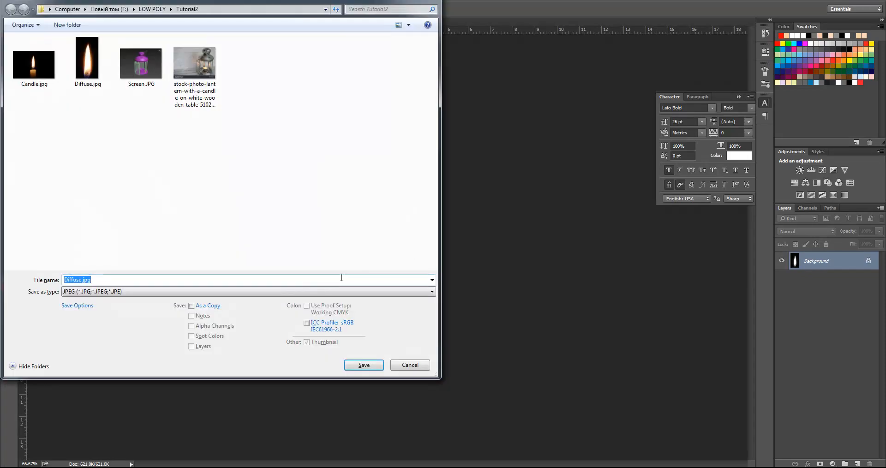
type("Transparency")
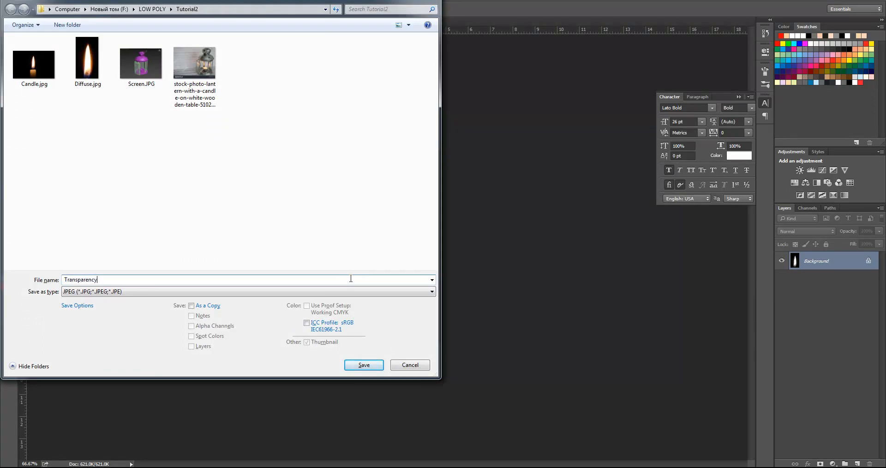
key("Return")
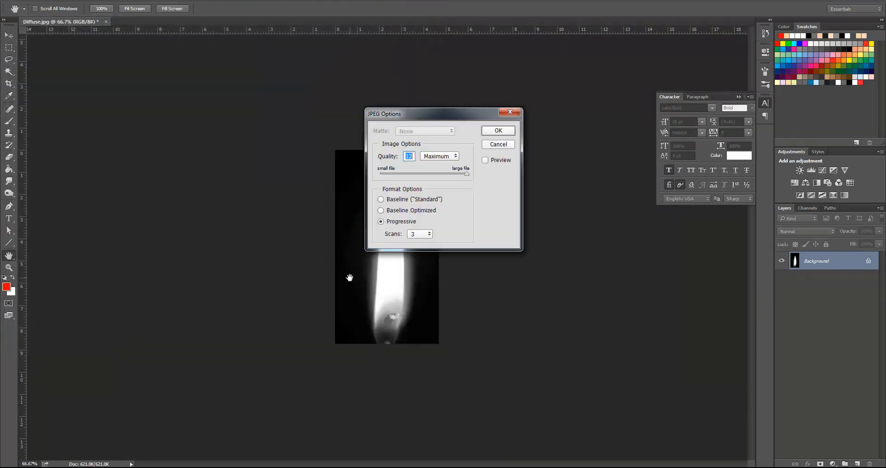
key("Return")
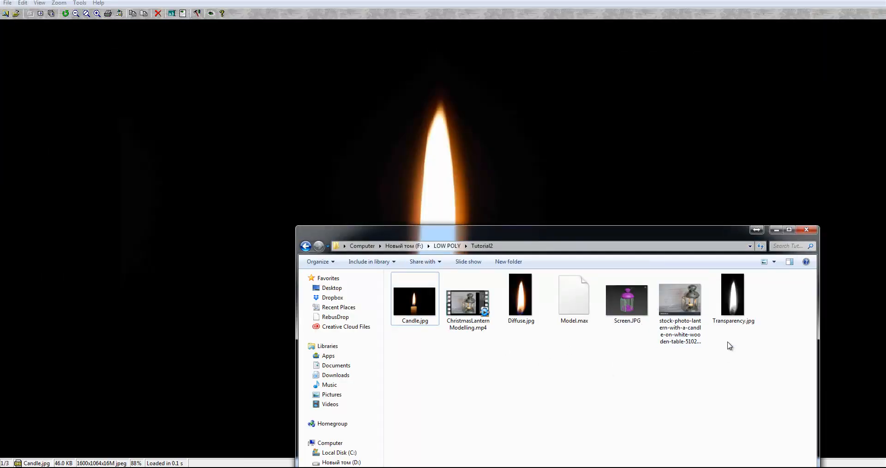
Check the saved flame textures in the Tutorial2 folder and view Diffuse.jpg in ACDSee for its pixel dimensions
left_click(743, 305)
left_click(515, 371)
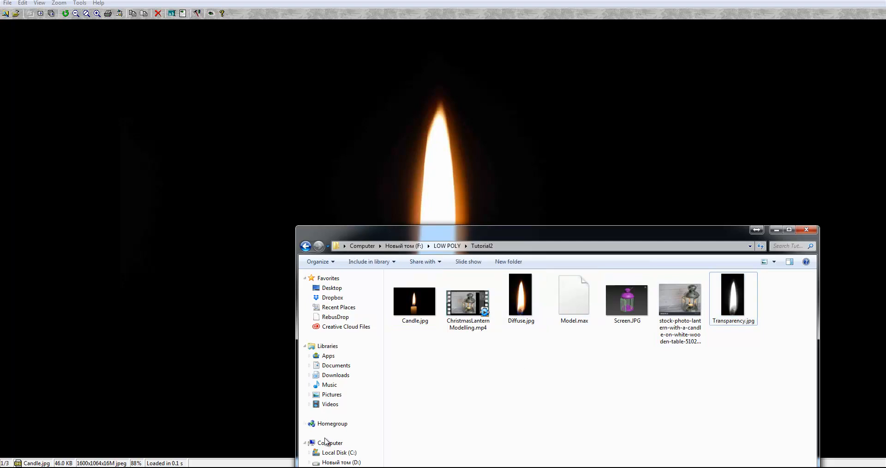
left_click(524, 307)
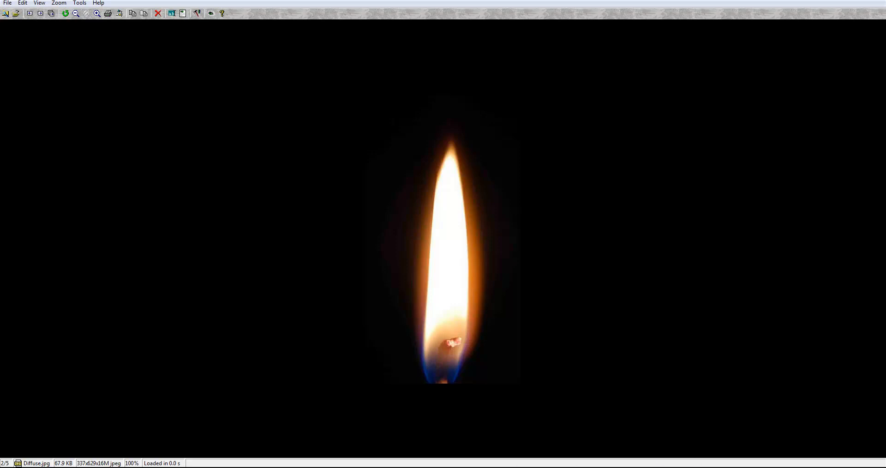
Switch to 3ds Max and draw a standard plane about 49 cm long and 31 cm wide beside the lantern in the Front view
key("alt+Tab")
left_click(813, 153)
left_click(762, 147)
scroll(586, 136, "down", 10)
middle_click_drag(585, 136, 534, 146)
scroll(533, 146, "up", 3)
left_click_drag(533, 125, 562, 169)
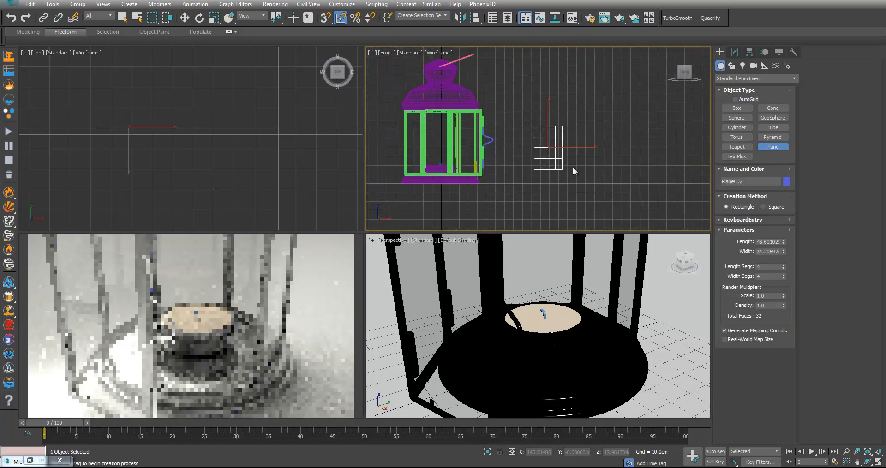
key("w")
Match the plane to the proportions of Diffuse.jpg: length 629 cm, width 337 cm, with 1 length and 1 width segment
left_click(735, 51)
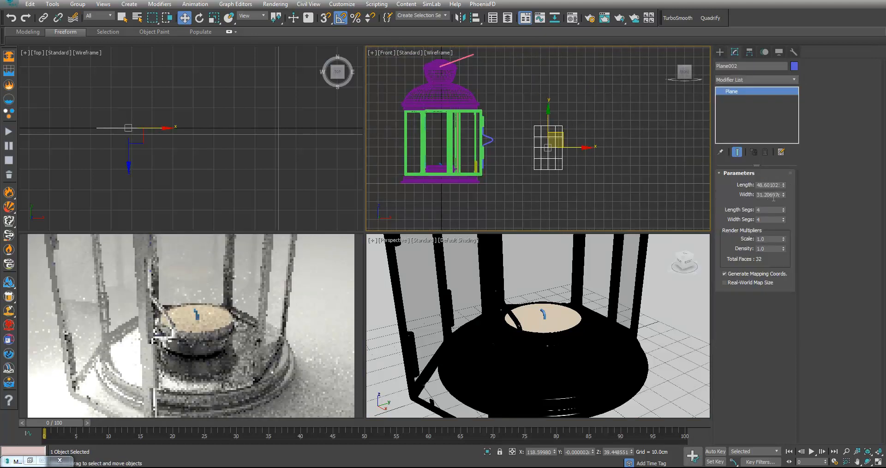
double_click(769, 184)
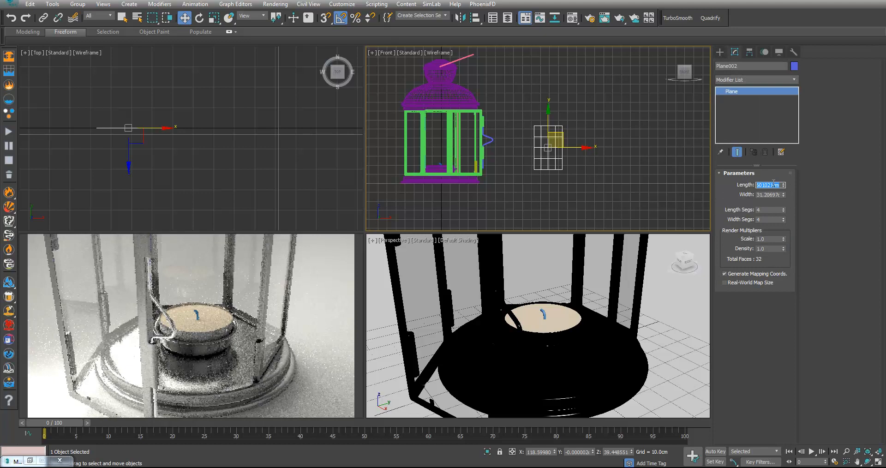
type("629.0cm")
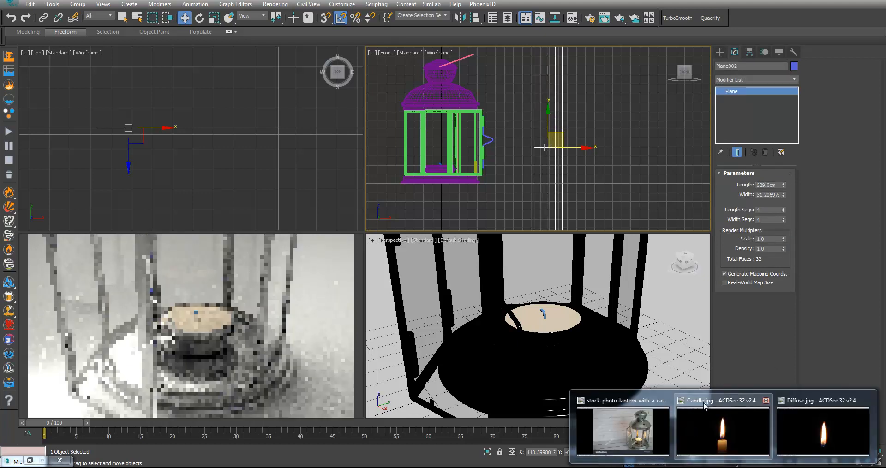
mouse_move(758, 405)
left_click(788, 405)
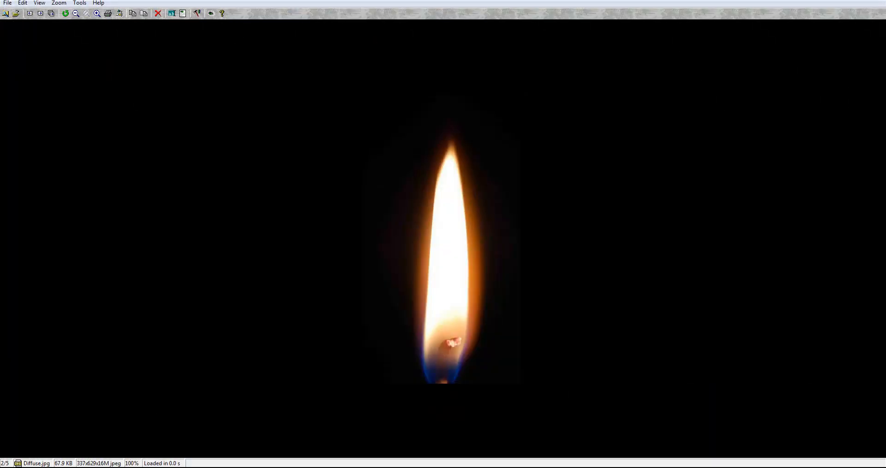
left_click(590, 466)
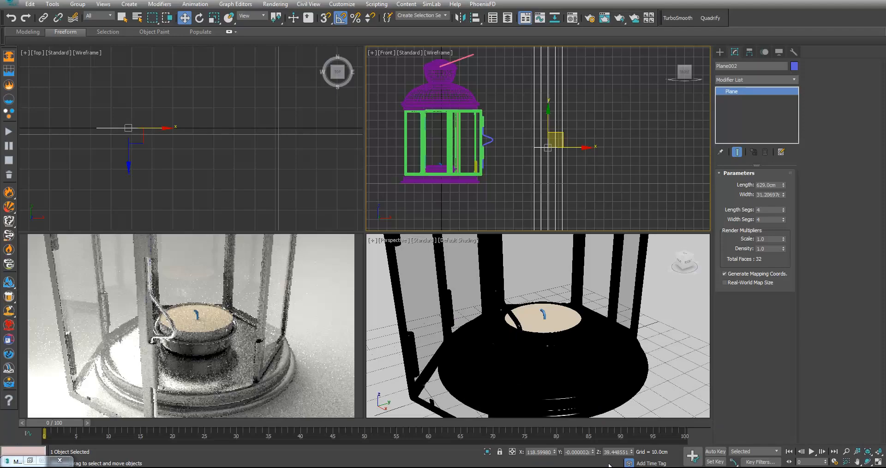
double_click(770, 197)
type("337")
key("Return")
right_click(783, 211)
right_click(783, 218)
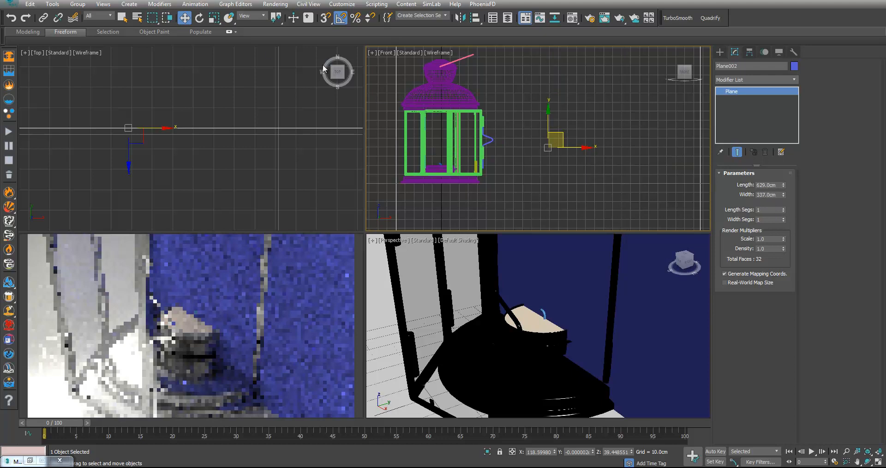
Scale the plane down uniformly to flame size and move it inside the lantern above the candle
left_click(214, 17)
left_click_drag(561, 320, 545, 453)
left_click_drag(555, 151, 554, 209)
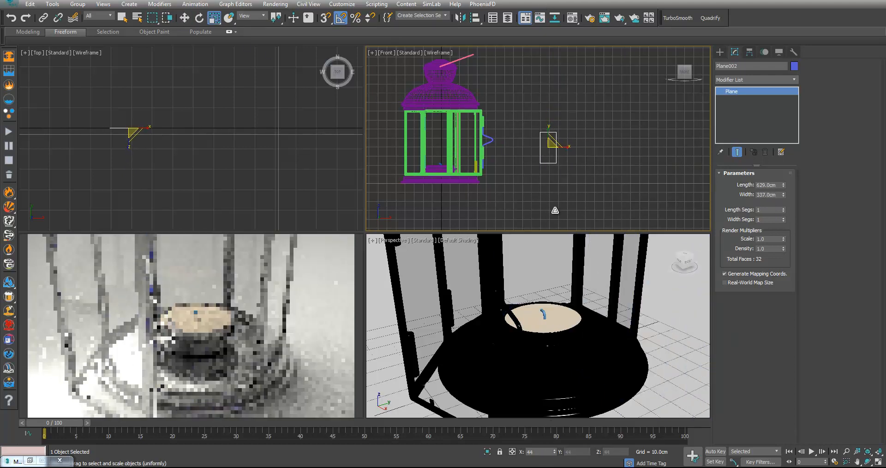
key("w")
left_click_drag(558, 149, 464, 150)
Rotate the flame plane about its vertical axis so that it faces the Perspective view
middle_click_drag(555, 289, 558, 305)
key("e")
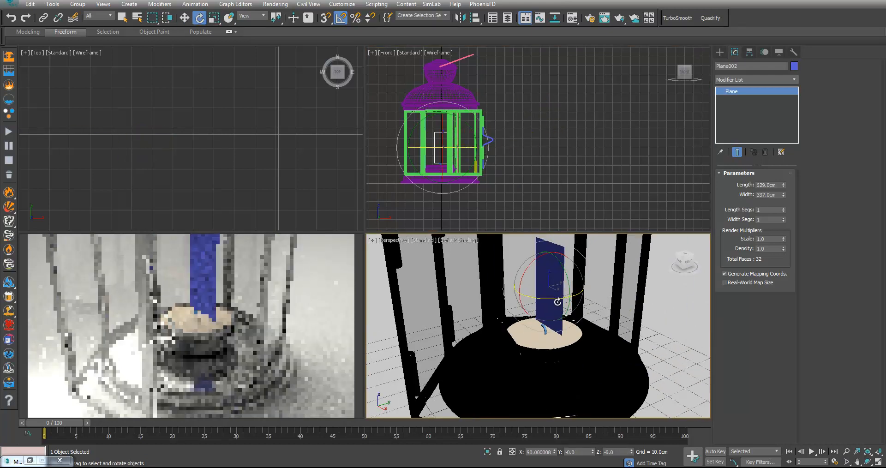
left_click_drag(558, 302, 572, 300)
key("w")
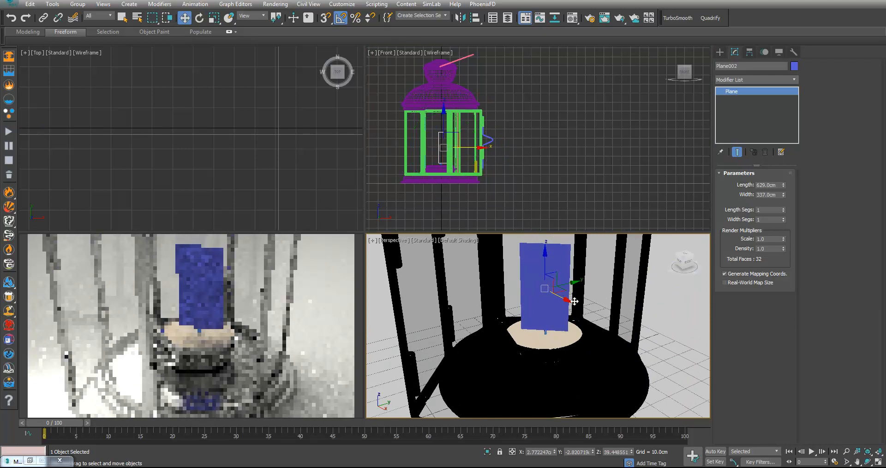
key("alt+w")
key("alt+w")
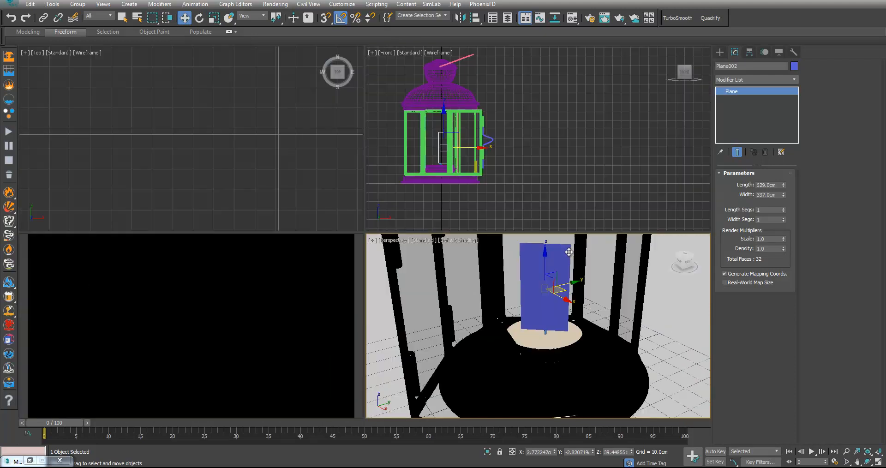
Change the unused material 12 - Default to CoronaLightMtl and assign it to the flame plane
left_click(571, 18)
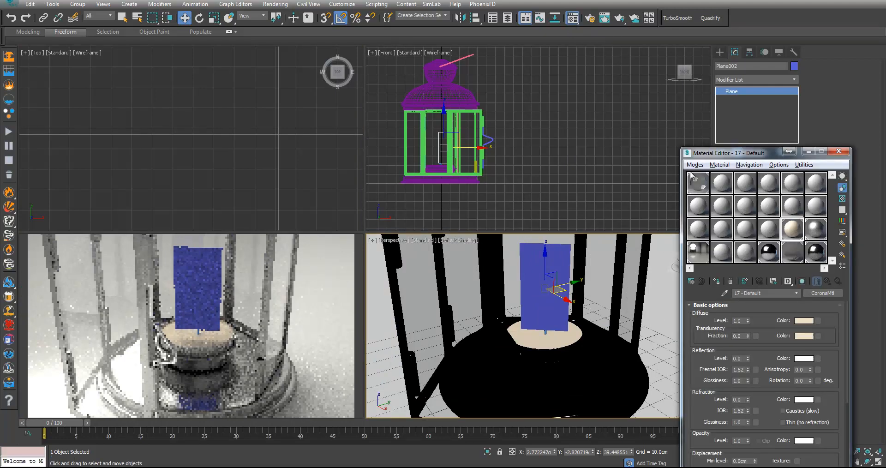
left_click(817, 209)
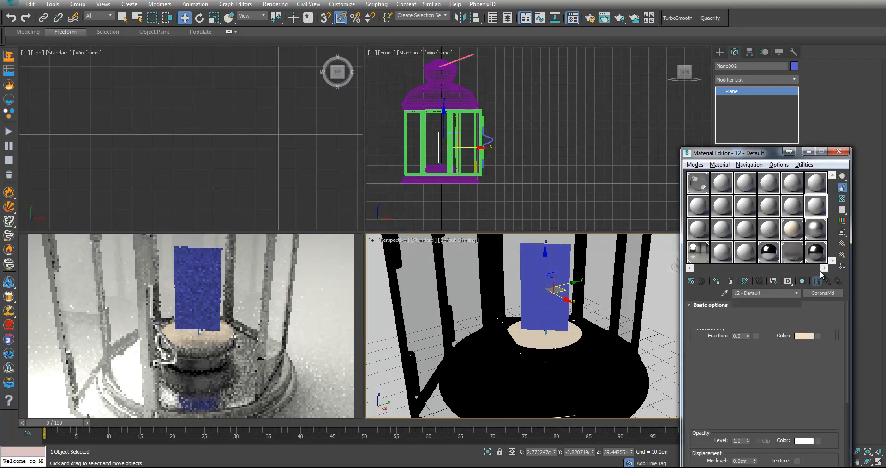
left_click(823, 293)
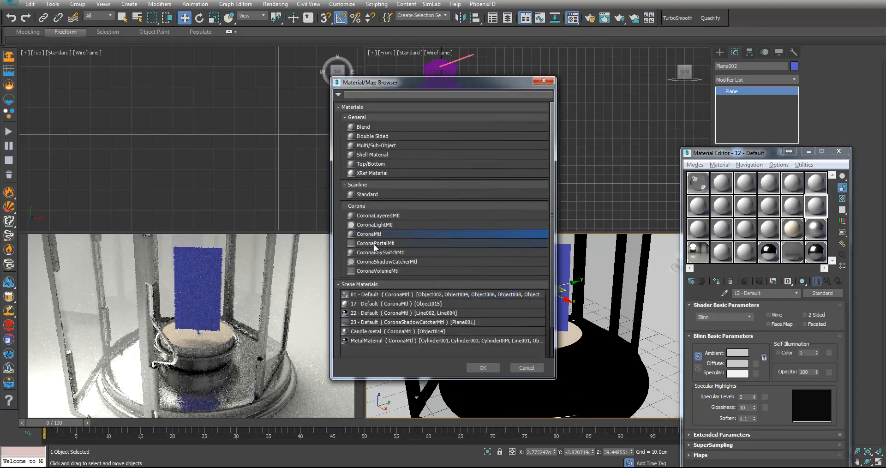
double_click(384, 224)
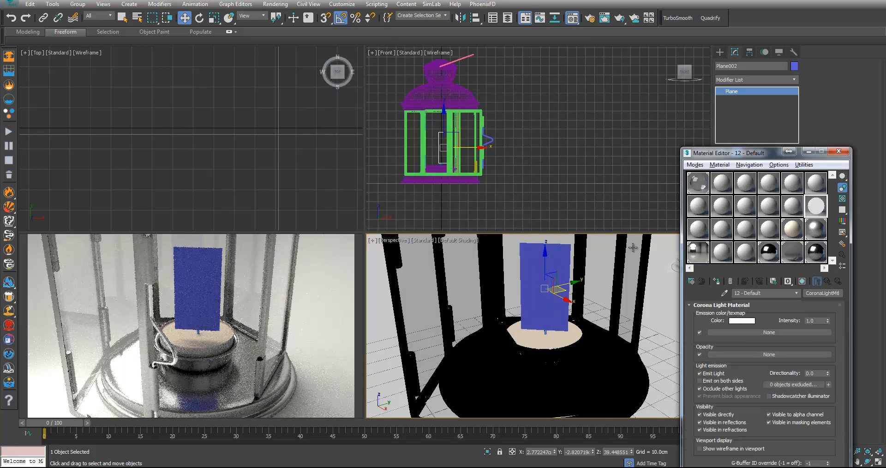
left_click(716, 281)
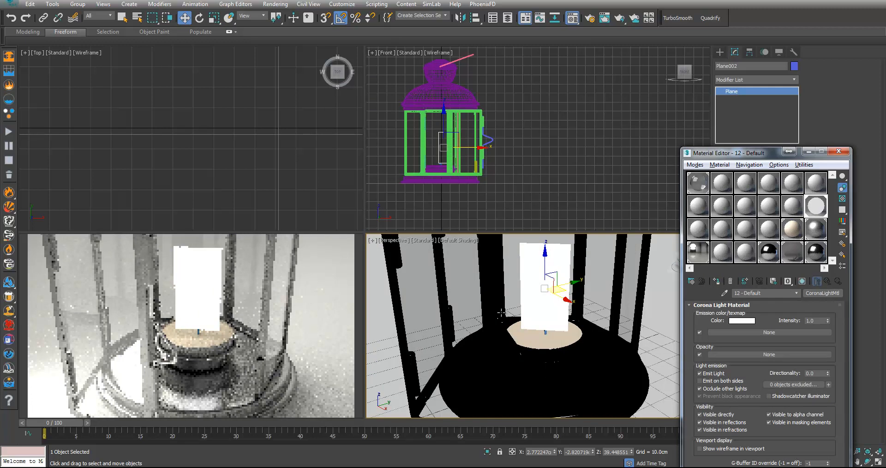
middle_click_drag(548, 310, 540, 319)
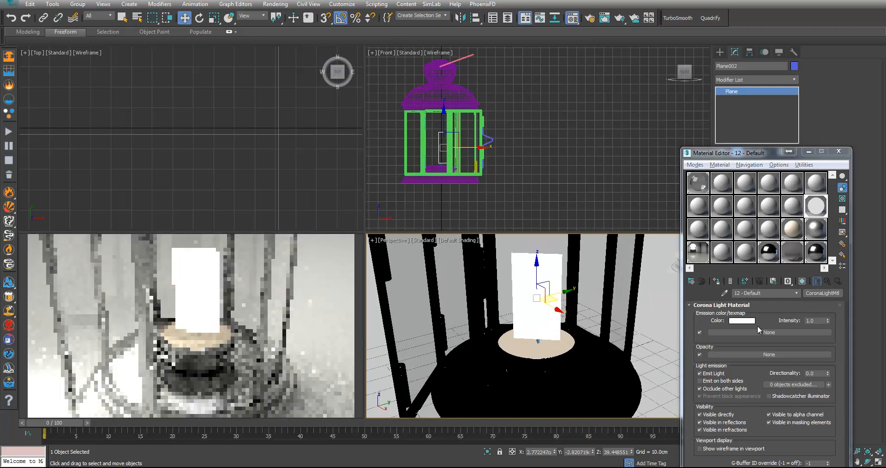
Load Diffuse.jpg from the Tutorial2 folder as the light material's emission bitmap and turn on its viewport display
left_click(756, 331)
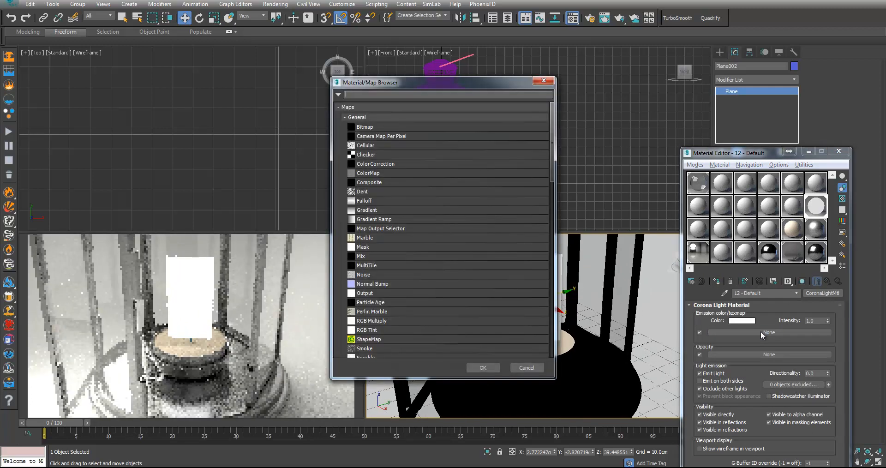
double_click(381, 127)
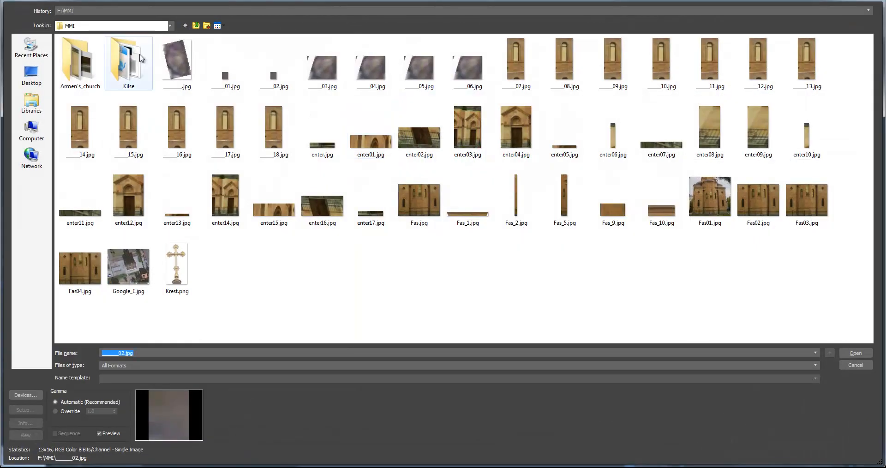
left_click(143, 10)
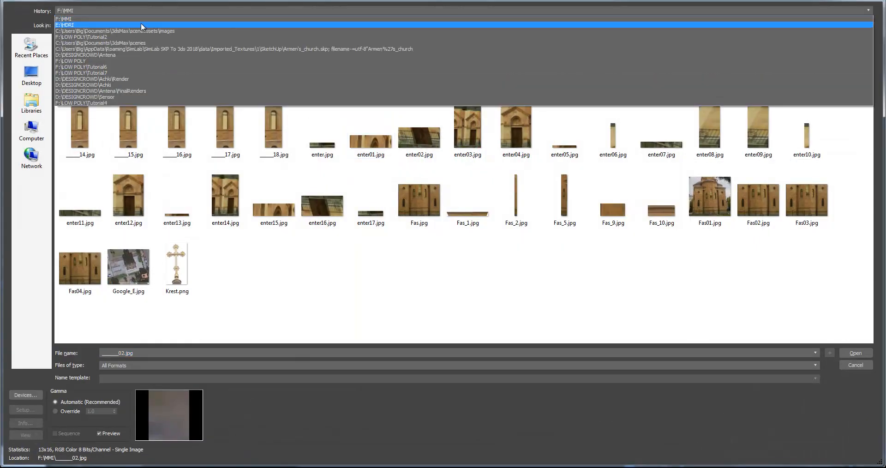
left_click(133, 36)
left_click(133, 68)
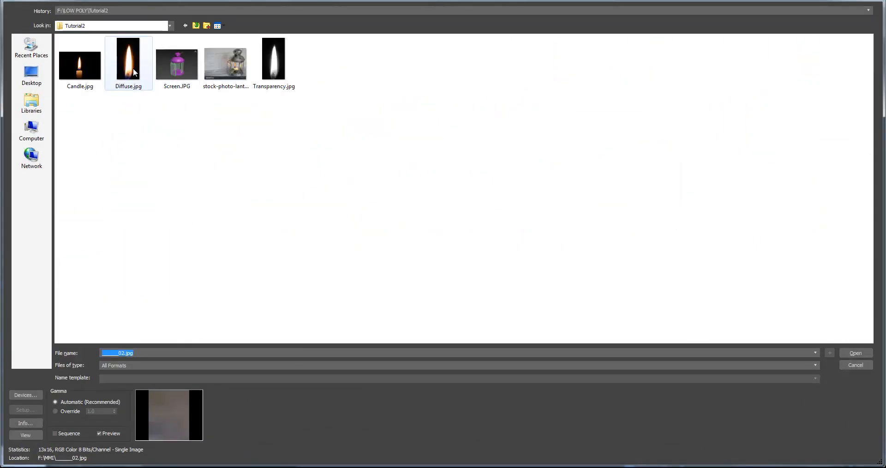
double_click(133, 67)
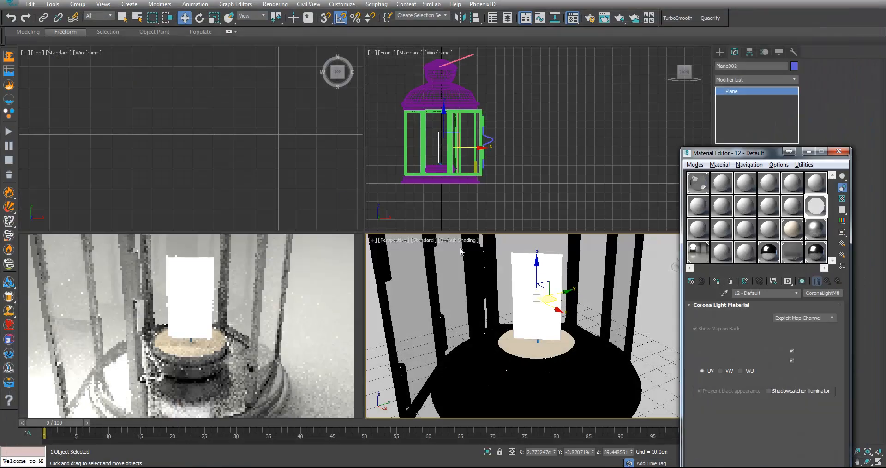
left_click(802, 282)
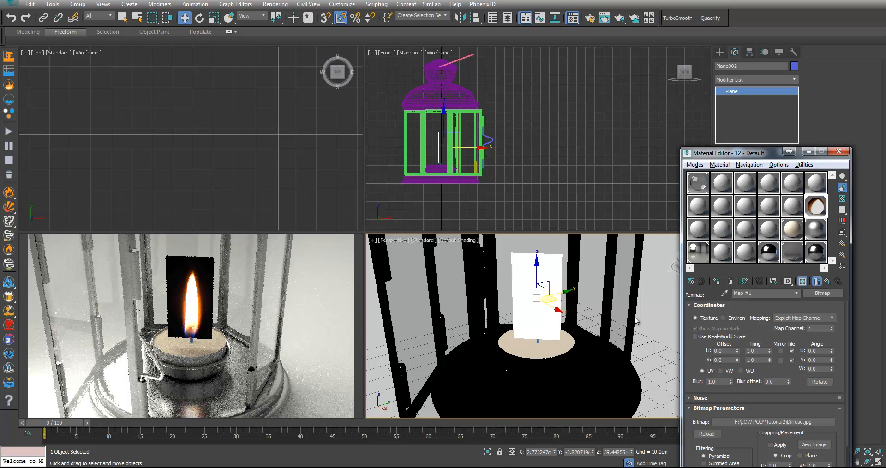
Load Transparency.jpg as the bitmap for the light material's opacity
left_click(826, 282)
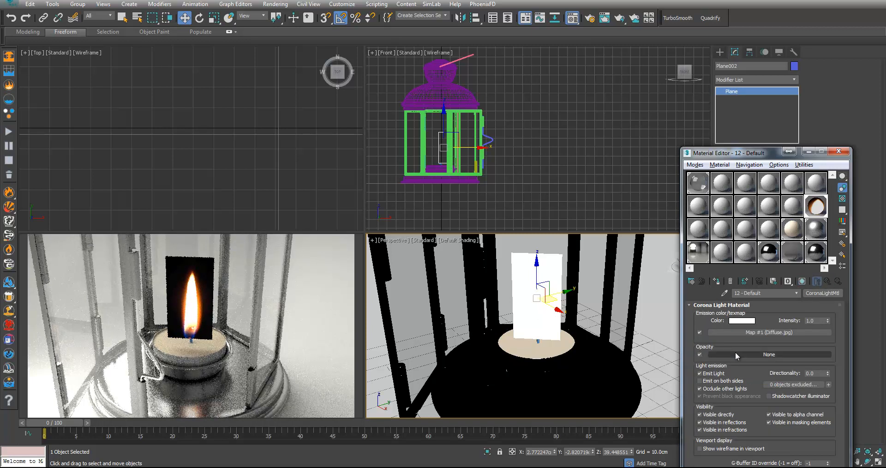
left_click(755, 353)
double_click(369, 128)
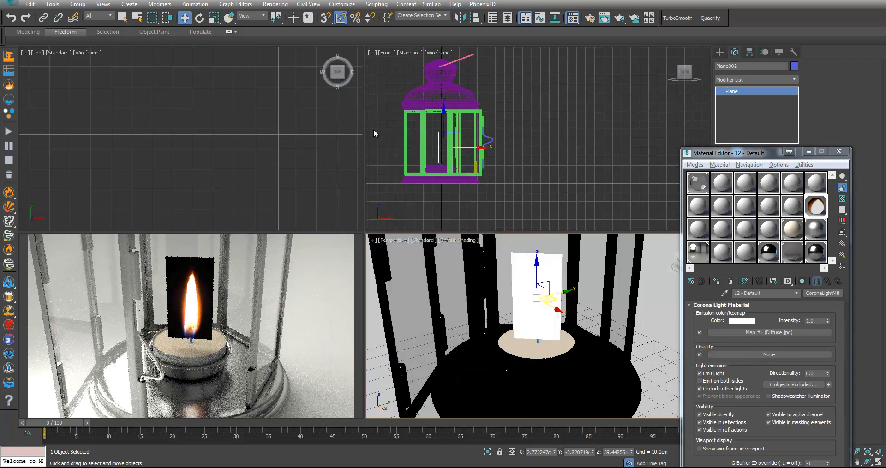
double_click(278, 88)
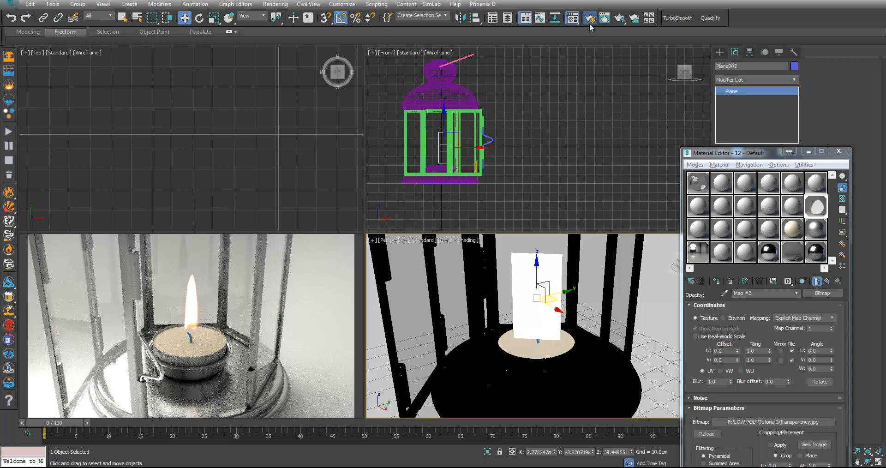
Lower the Corona simple exposure to an EV of about -5.34
key("F10")
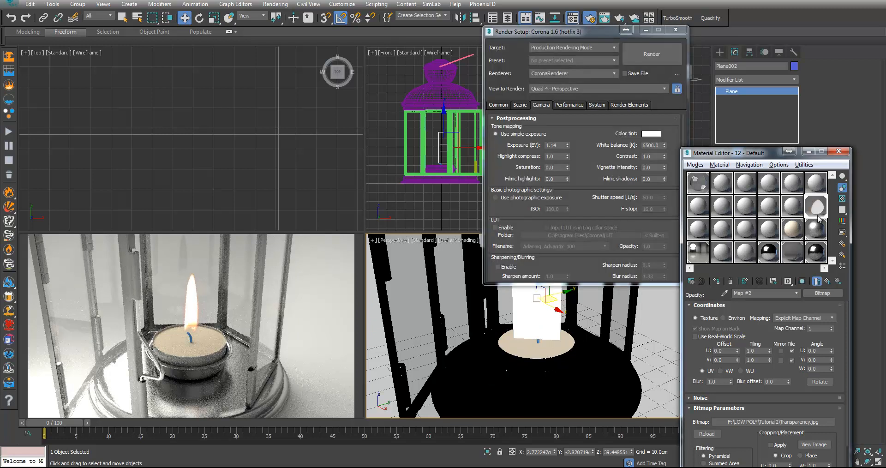
left_click(827, 280)
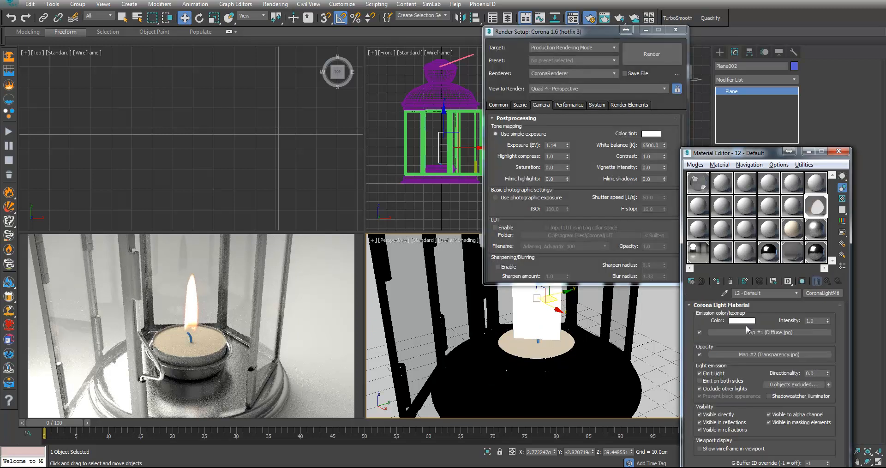
left_click_drag(566, 145, 558, 410)
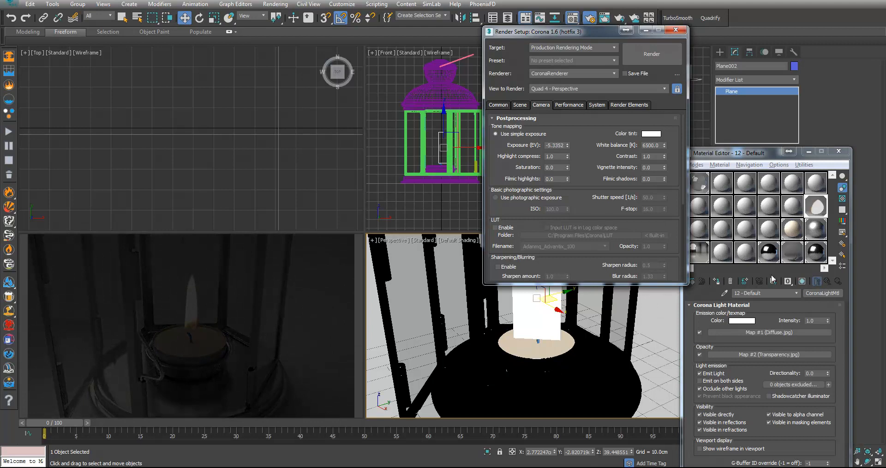
Set the flame light material's intensity to 50 and minimize the render settings
left_click_drag(827, 320, 813, 71)
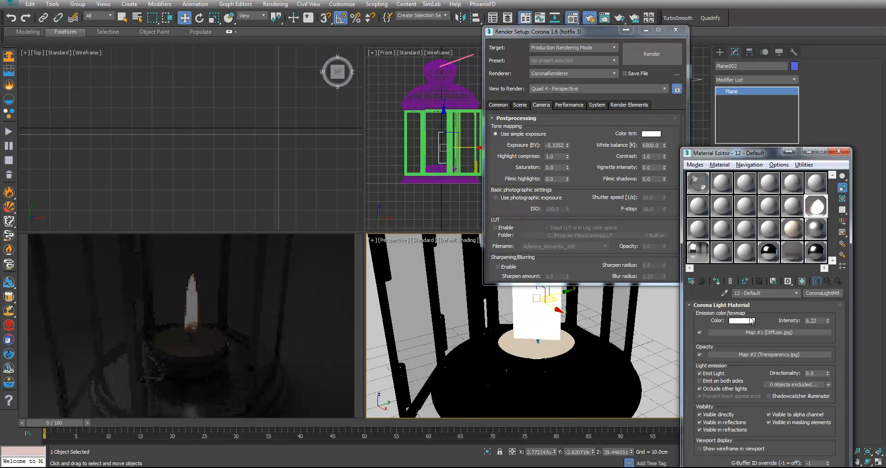
left_click(818, 320)
type("50")
key("Return")
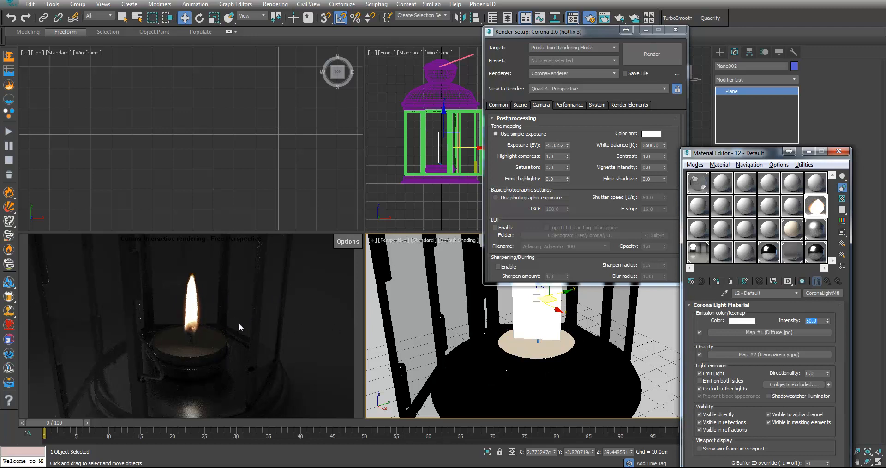
left_click(645, 30)
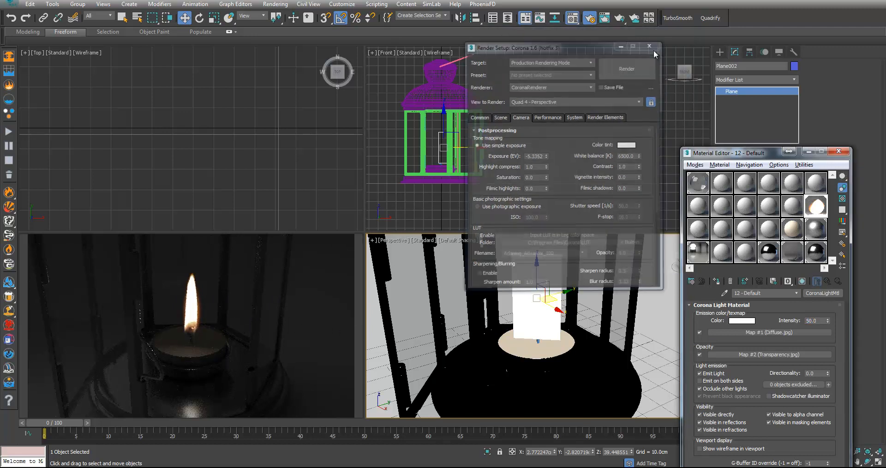
Turn on the viewport display of the complete flame light material on the flame plane
middle_click_drag(446, 162, 478, 156)
scroll(478, 157, "up", 2)
left_click(531, 321)
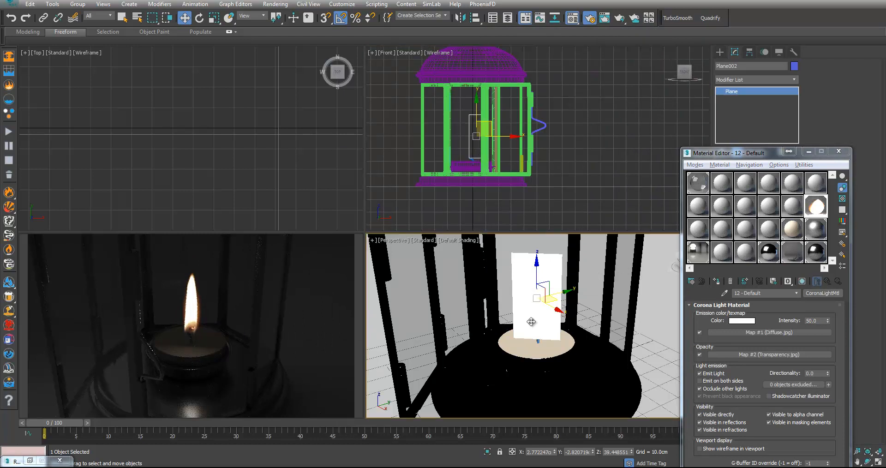
left_click(801, 281)
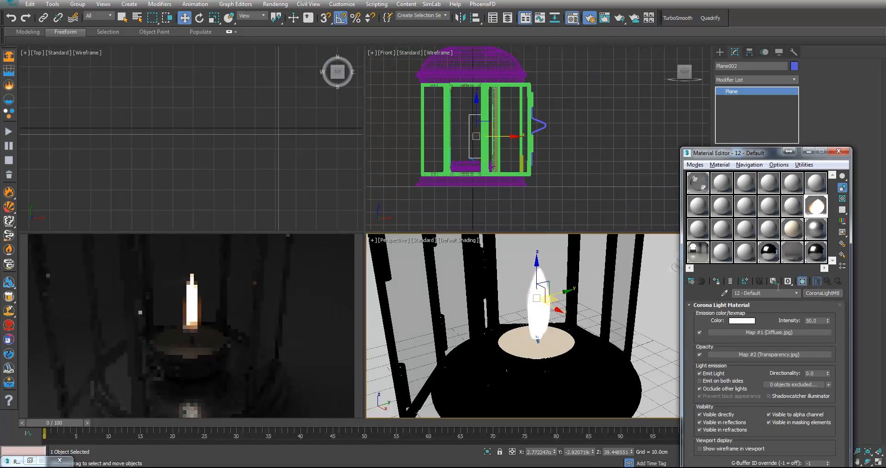
Switch the reference coordinate system to Local and move the flame plane onto the wick
middle_click_drag(582, 320, 659, 310, "alt")
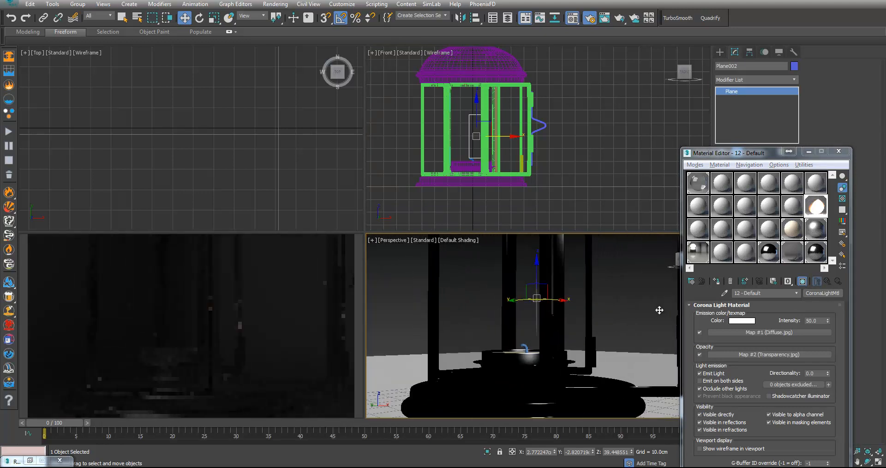
left_click(253, 15)
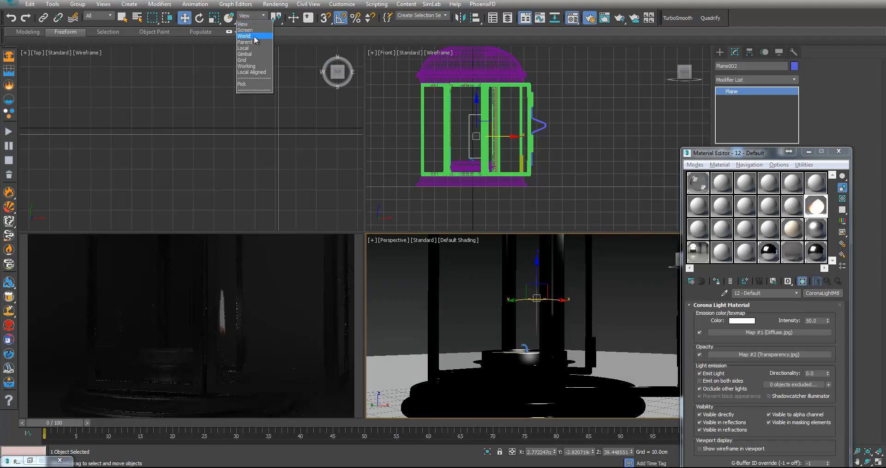
left_click(249, 48)
left_click_drag(537, 291, 536, 303)
middle_click_drag(536, 303, 457, 306, "alt")
left_click_drag(537, 300, 534, 292)
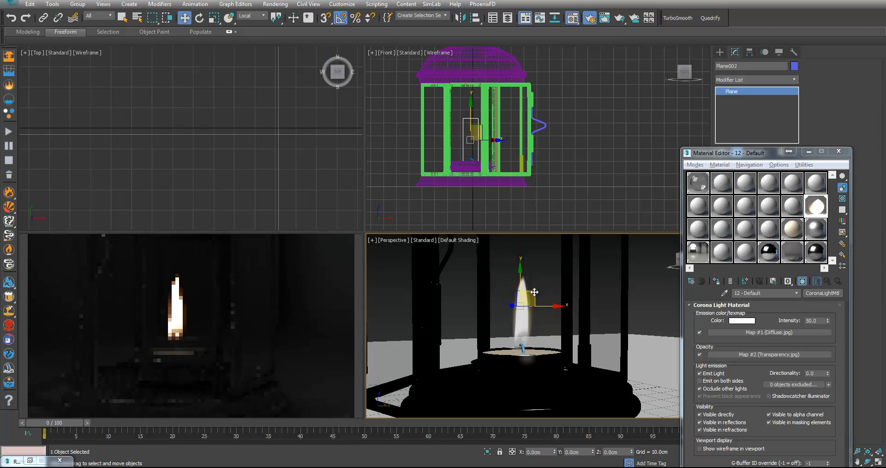
Select the curved wick in the Front view and assign the unused material 11 - Default to it
middle_click_drag(560, 303, 526, 343, "alt")
left_click(523, 345)
left_click(523, 345)
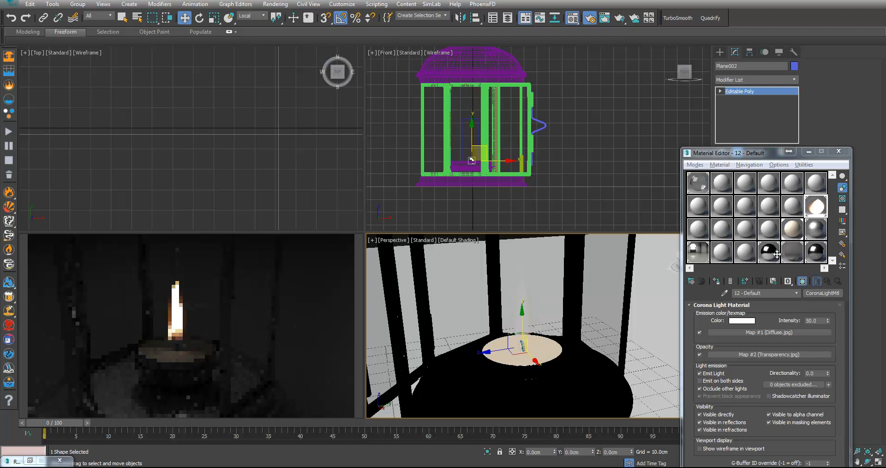
left_click(793, 207)
left_click(704, 257)
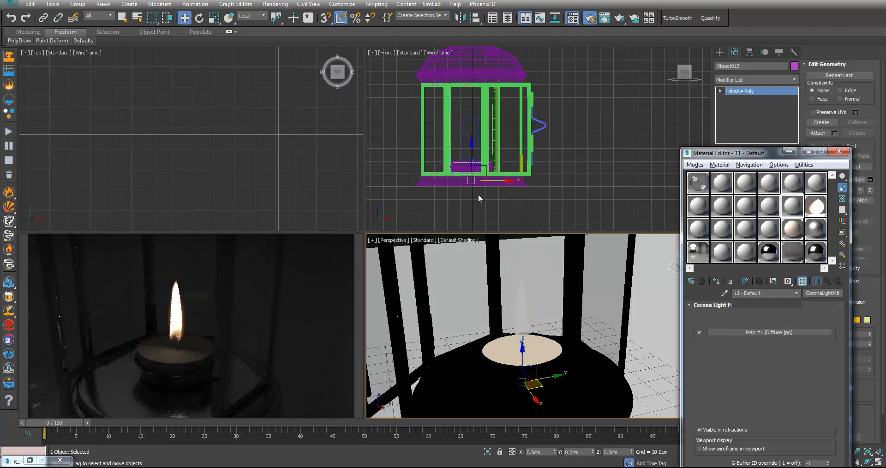
scroll(483, 178, "up", 6)
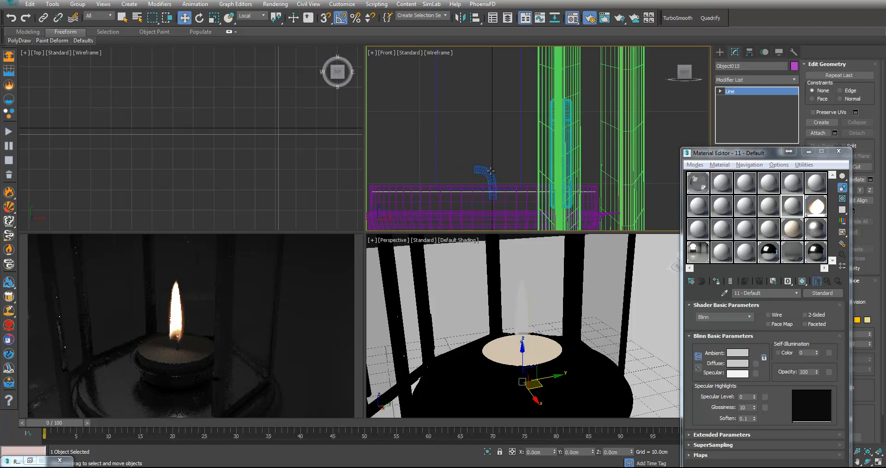
key("ctrl+d")
left_click(485, 173)
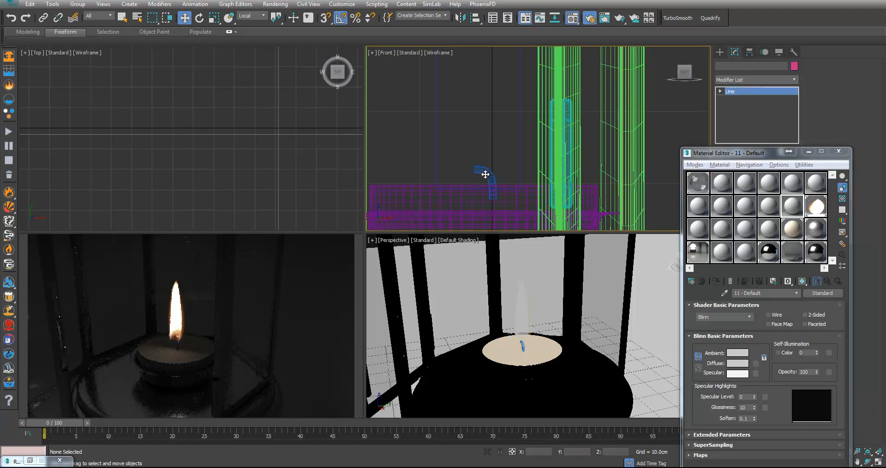
left_click(716, 281)
Set the wick material's diffuse color to near black, RGB 5, 5, 5, and deselect the wick
left_click(737, 363)
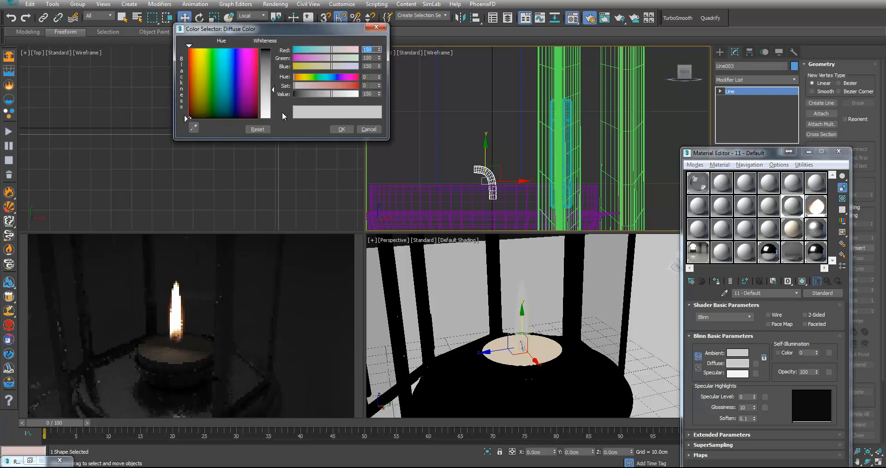
left_click(268, 50)
left_click(338, 129)
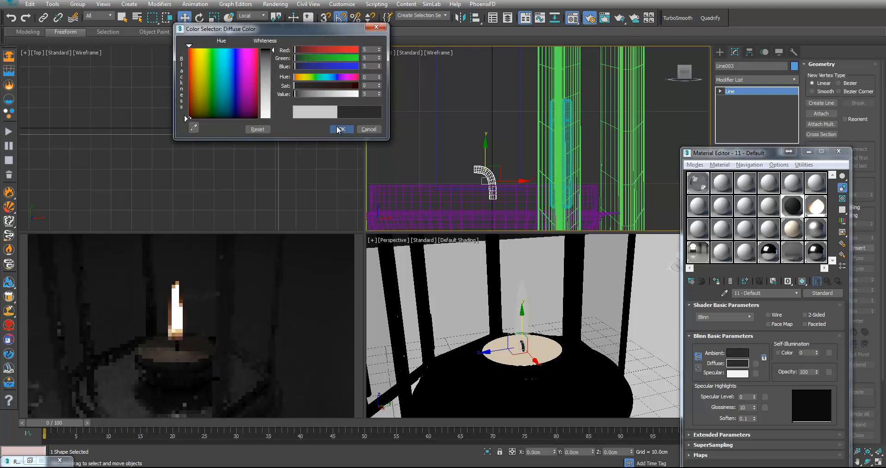
left_click(330, 176)
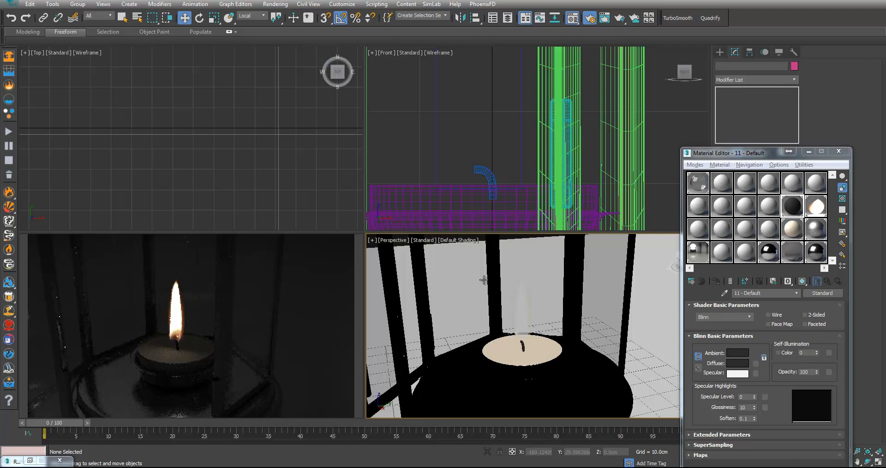
Review the environment background settings and enable emission on both sides for the flame's light material
key("8")
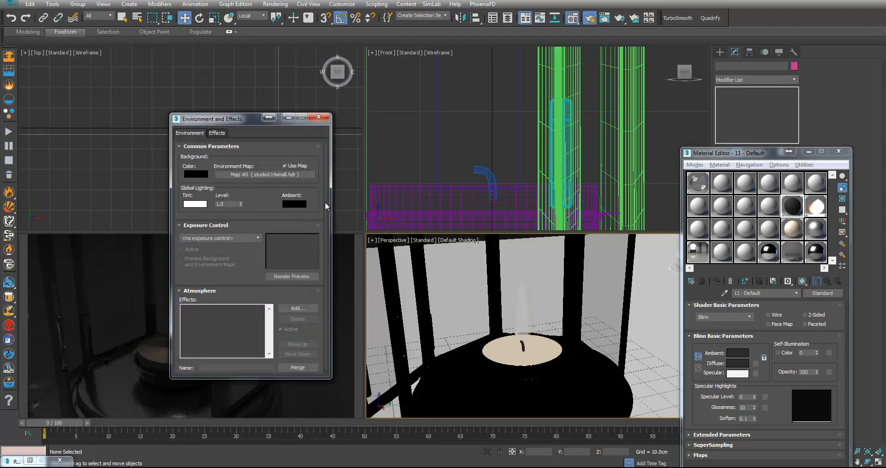
left_click(289, 118)
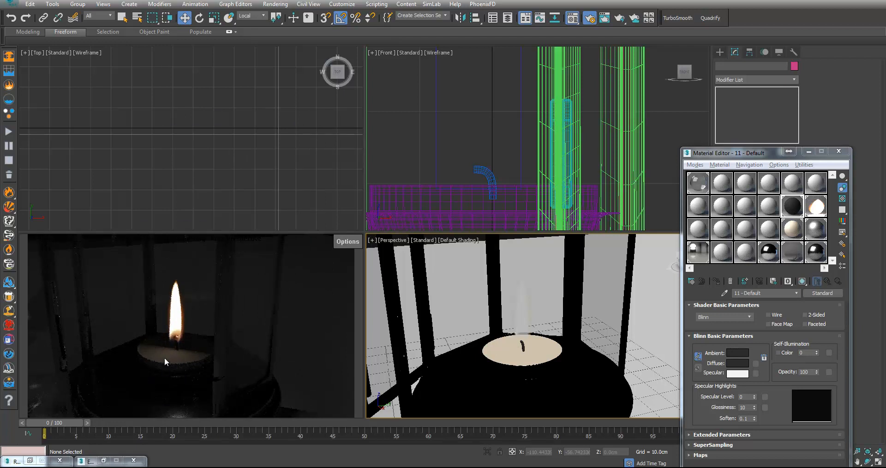
left_click(817, 207)
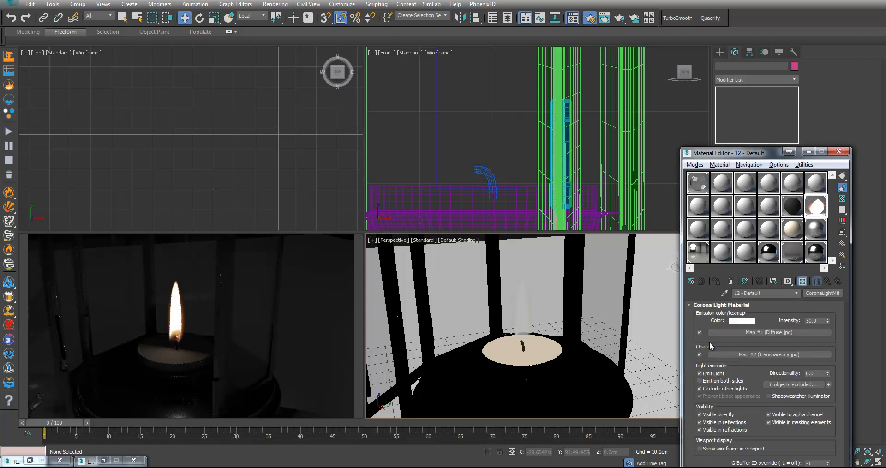
left_click(704, 381)
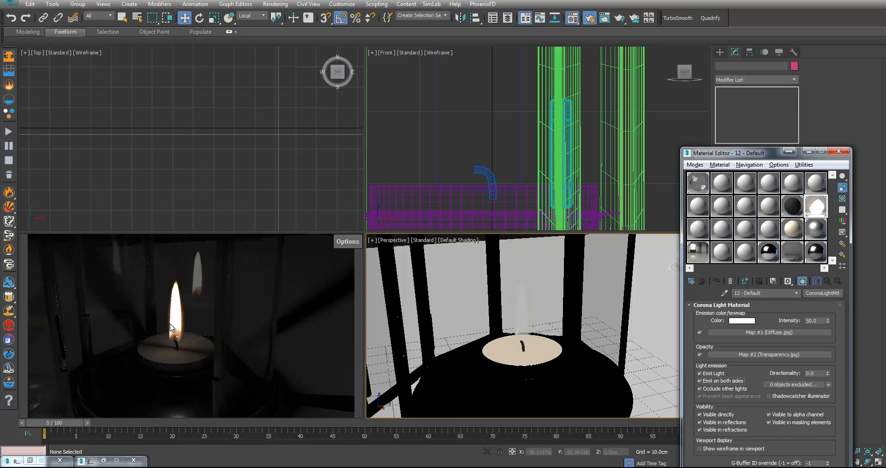
Clone the flame plane as an instance rotated 85° about its vertical axis, and add another rotated clone in the Top view
left_click(280, 140)
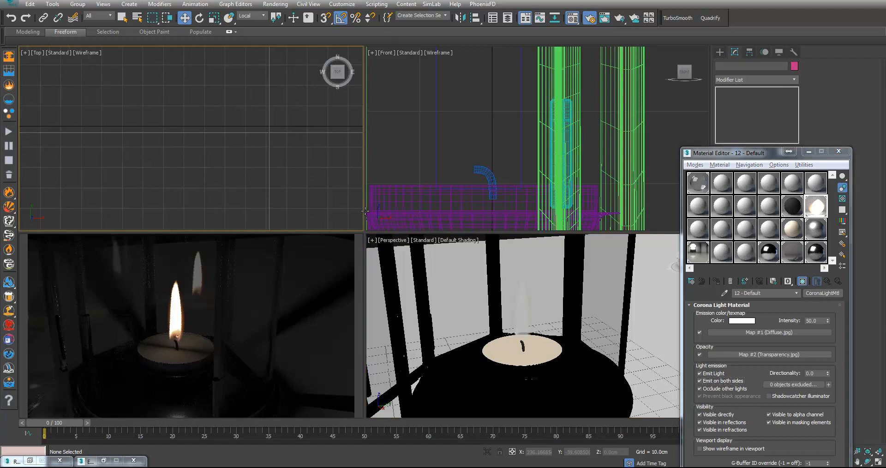
left_click(522, 308)
middle_click(129, 112)
key("z")
key("e")
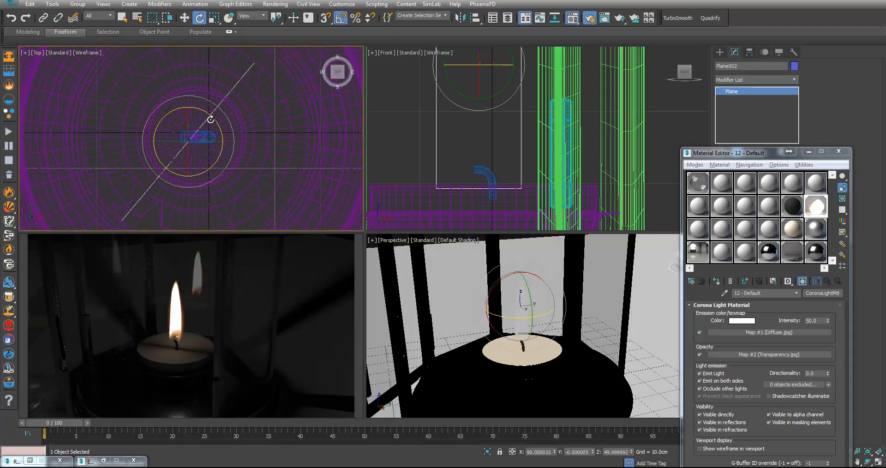
left_click_drag(212, 118, 378, 193, "shift")
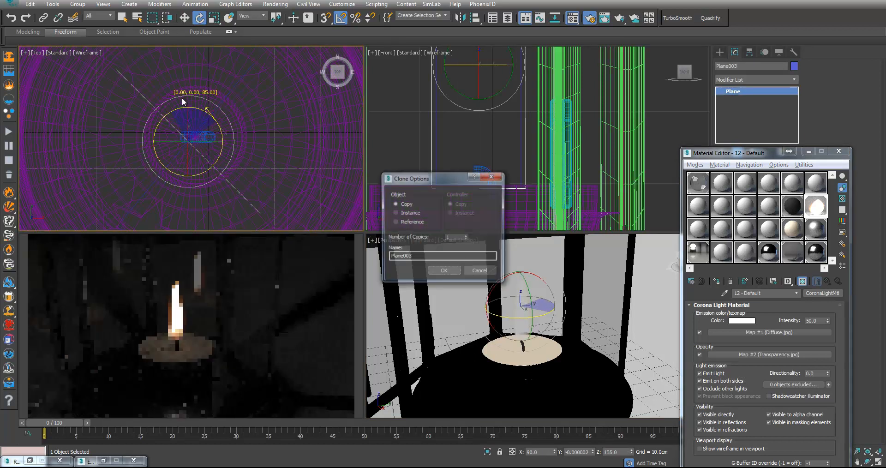
left_click(412, 213)
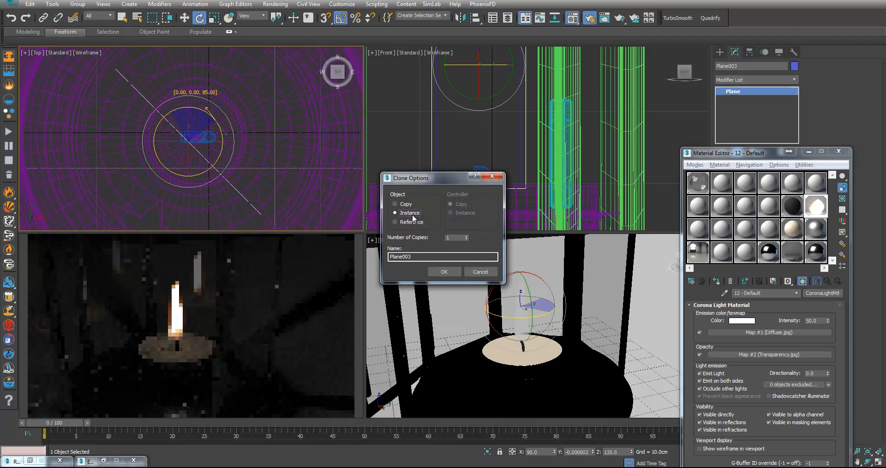
left_click(448, 271)
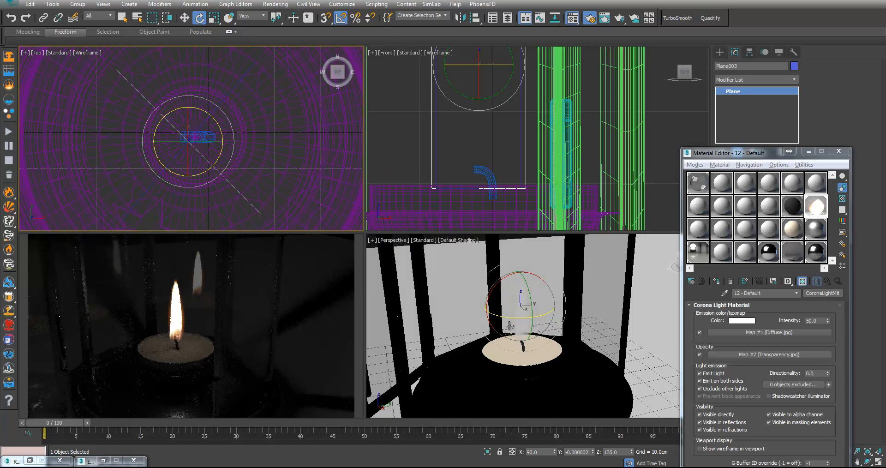
mouse_move(212, 119)
left_mouse_down()
mouse_move(227, 128)
mouse_move(211, 118)
left_mouse_up()
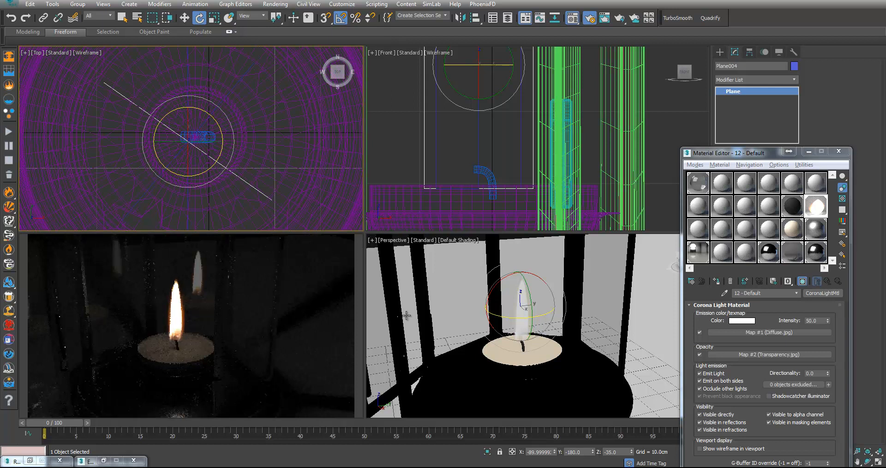
Frame the whole lantern in the Perspective view and set the flame light material's intensity to 500
scroll(511, 346, "down", 3)
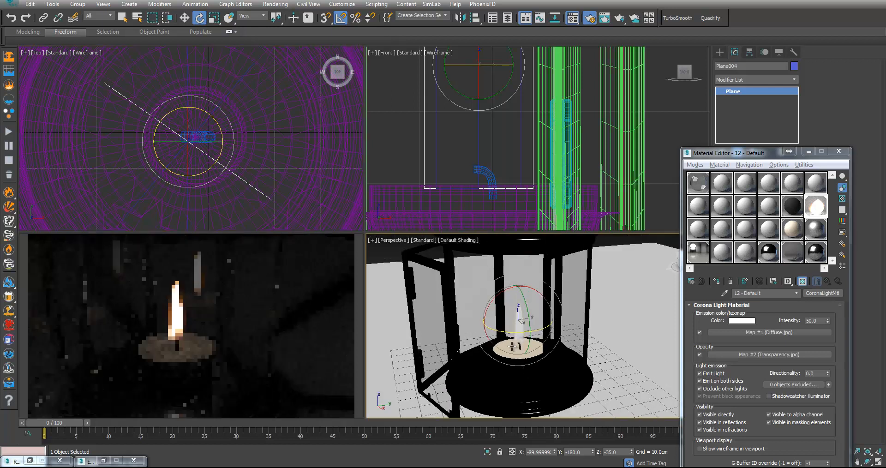
scroll(511, 346, "down", 2)
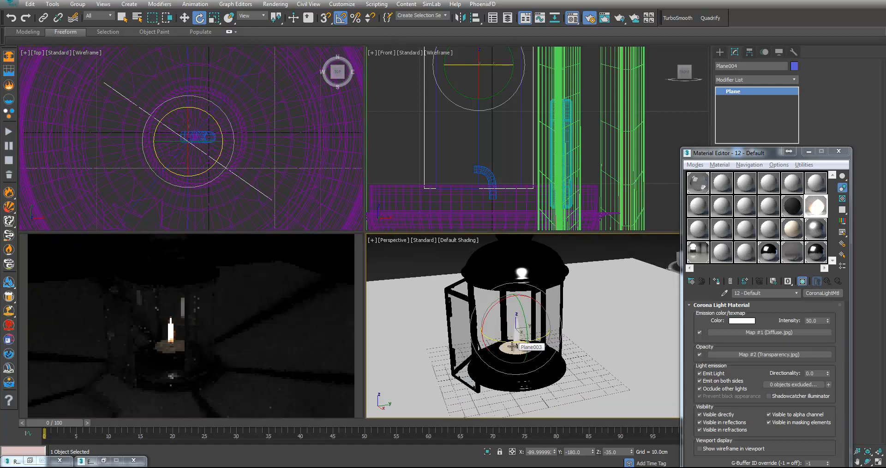
middle_click_drag(512, 346, 558, 354, "alt")
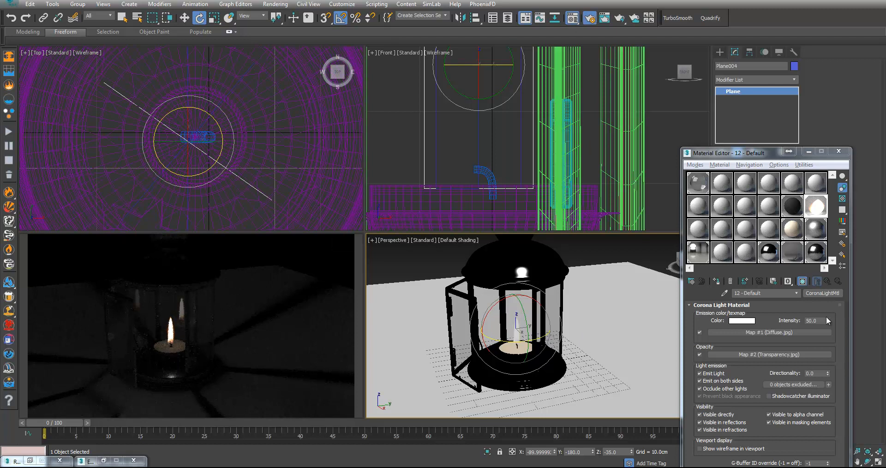
double_click(815, 320)
type("50")
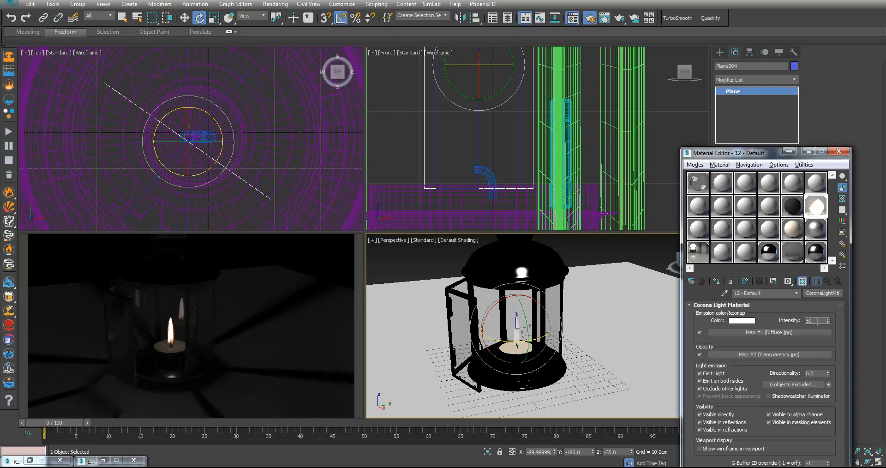
type("0")
key("Return")
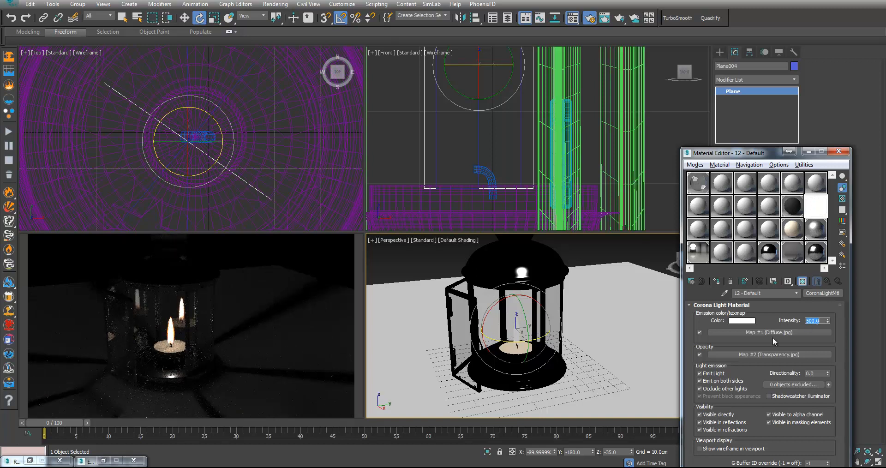
Set the flame light material's emission color to a saturated orange
left_click(746, 320)
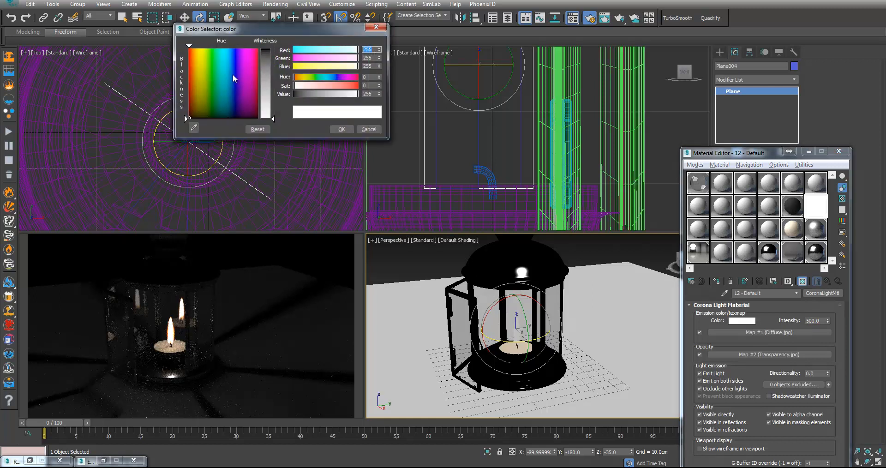
left_click(196, 57)
left_click(270, 48)
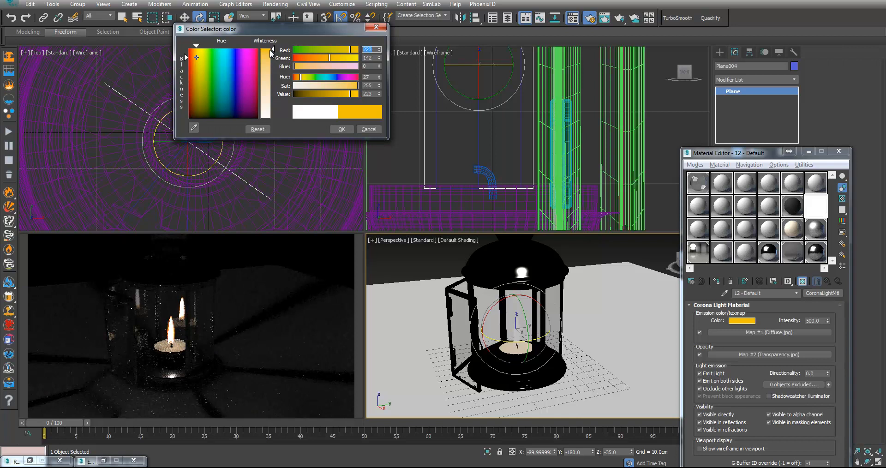
left_click(190, 48)
left_click(190, 49)
left_click(341, 129)
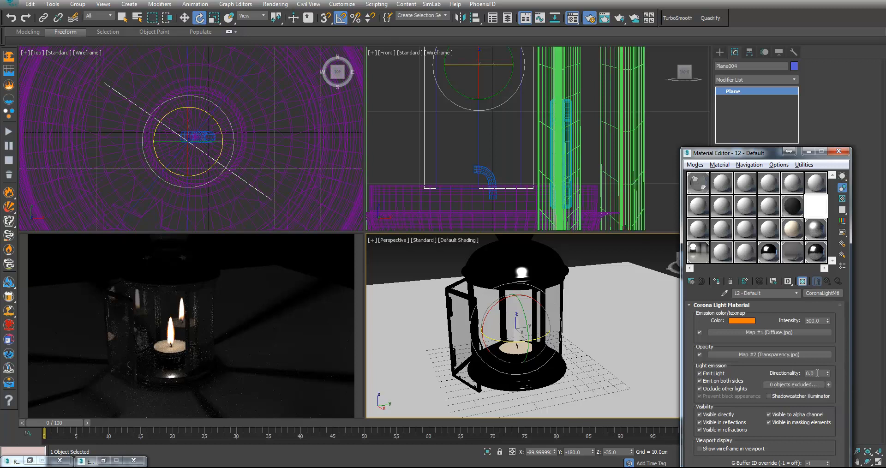
Try directionality values of 1.0 and 0.34 on the flame's Corona light material, and reset the directionality to 0
middle_click_drag(576, 377, 606, 378)
scroll(582, 379, "up", 3)
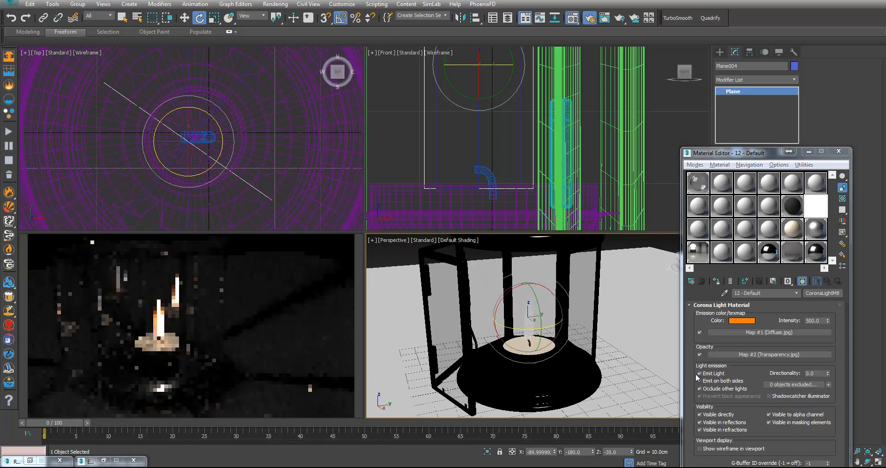
left_click(821, 373)
left_click_drag(828, 372, 834, 339)
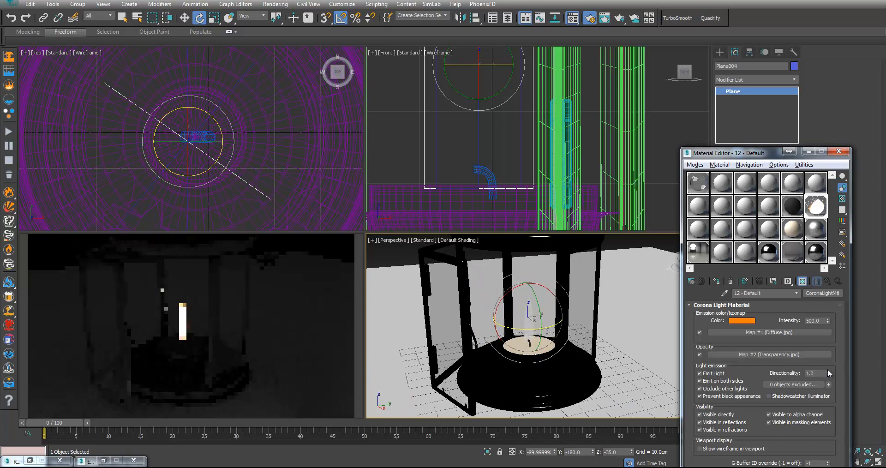
left_click_drag(828, 376, 829, 392)
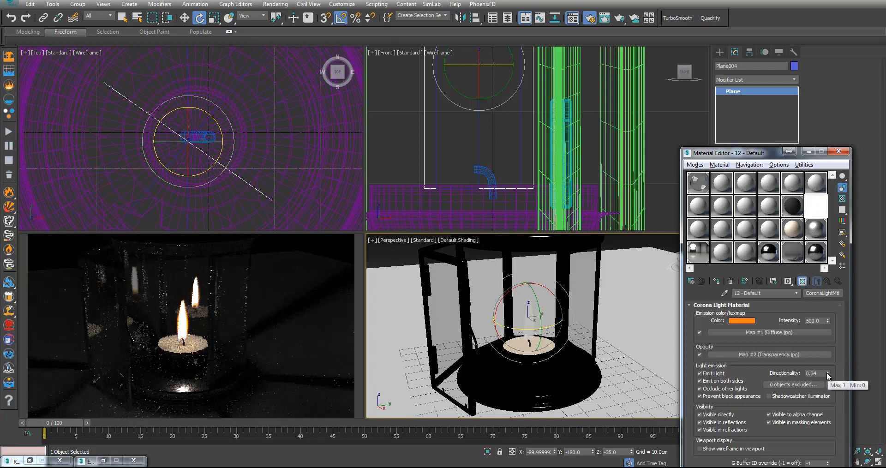
right_click(826, 373)
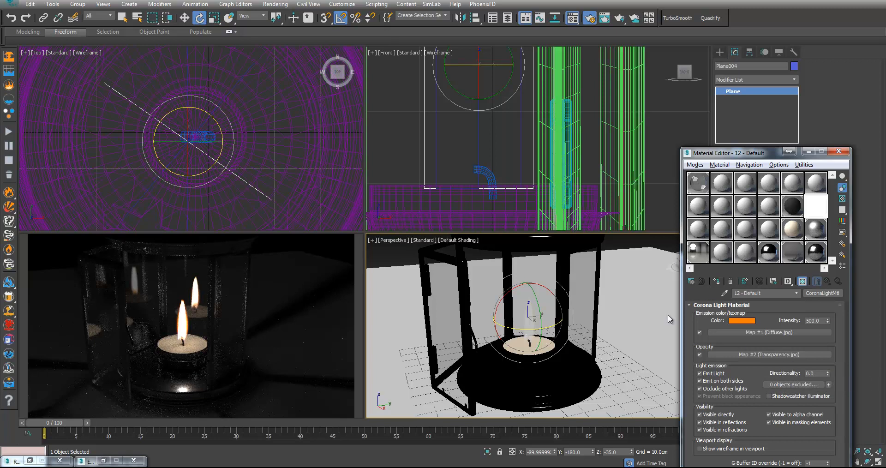
Deselect the flame plane and raise the render's simple exposure to about -3.36 EV
left_click(401, 145)
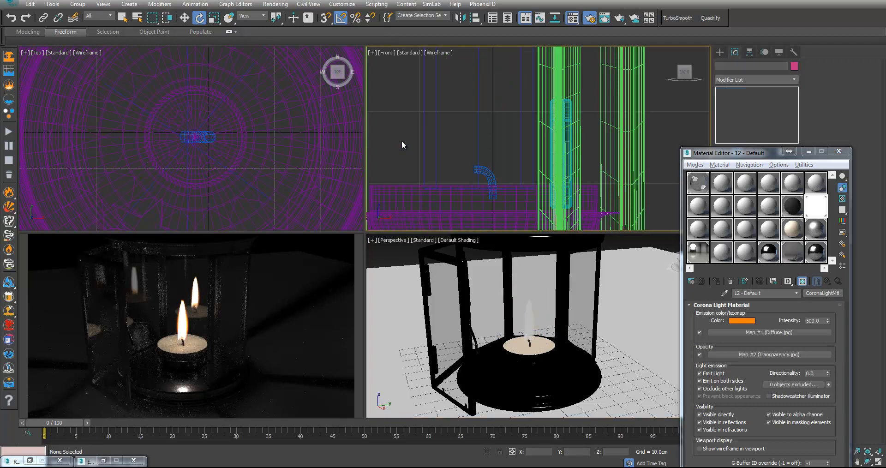
key("8")
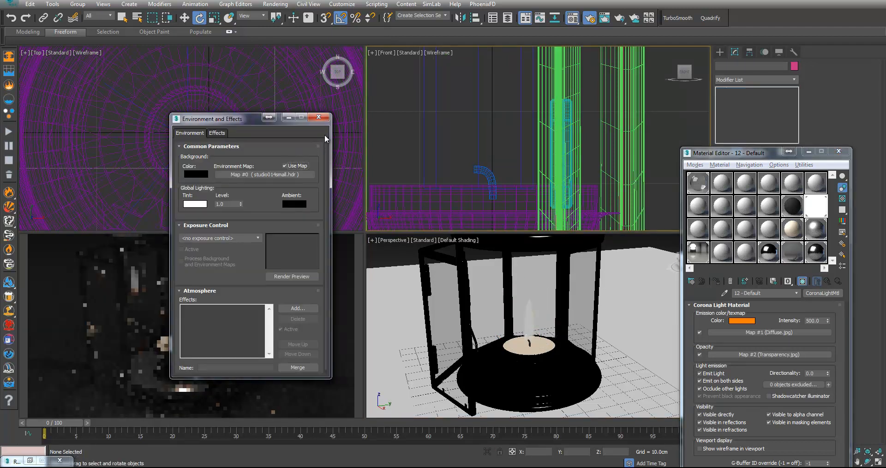
left_click(289, 117)
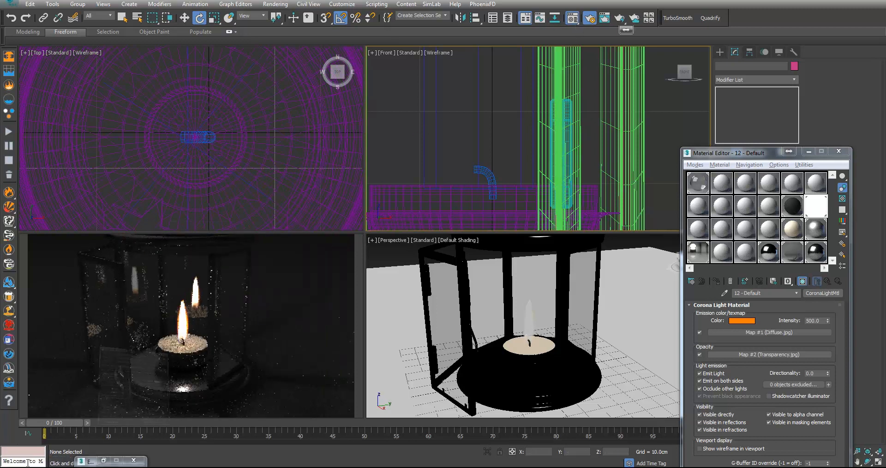
key("F10")
mouse_move(569, 145)
left_mouse_down()
mouse_move(568, 118)
mouse_move(568, 129)
left_mouse_up()
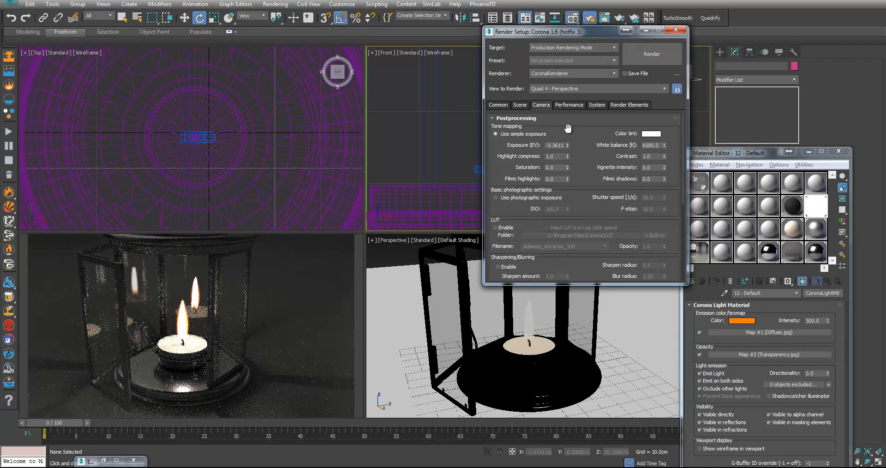
Set the flame light material's emission intensity to 50
left_click(819, 210)
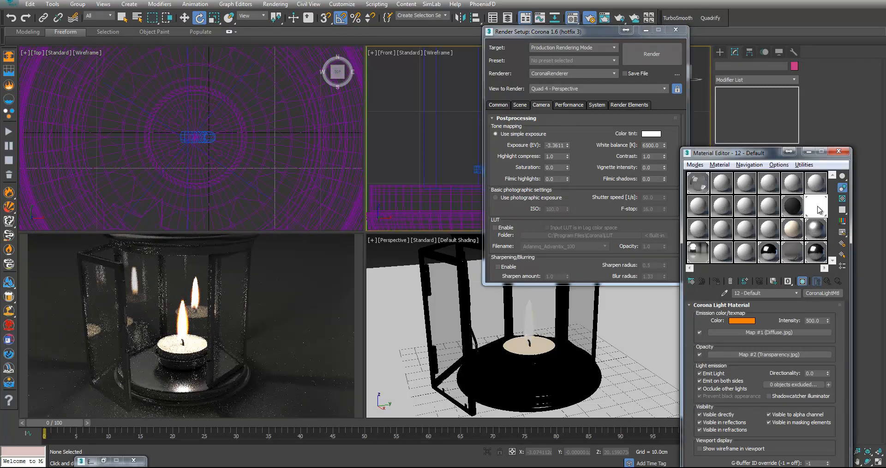
double_click(810, 320)
type("50")
key("Return")
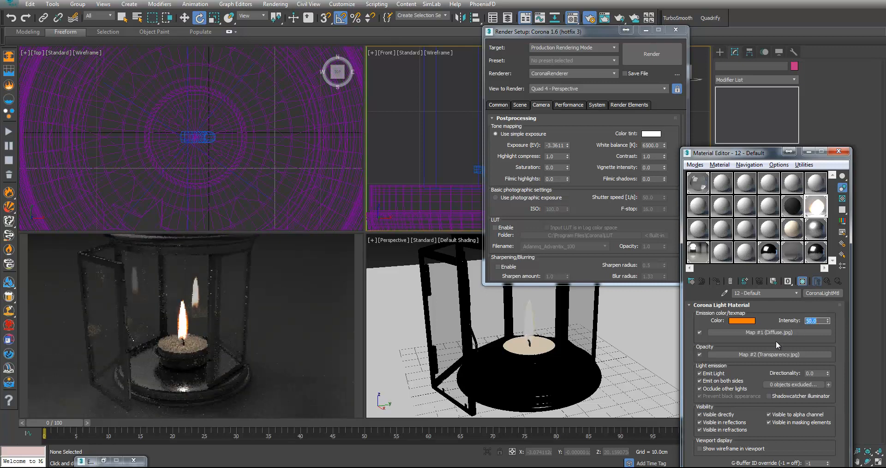
Enable bloom and glare in the render settings, with bloom intensity and glare intensity both at 5
left_click_drag(592, 199, 588, 118)
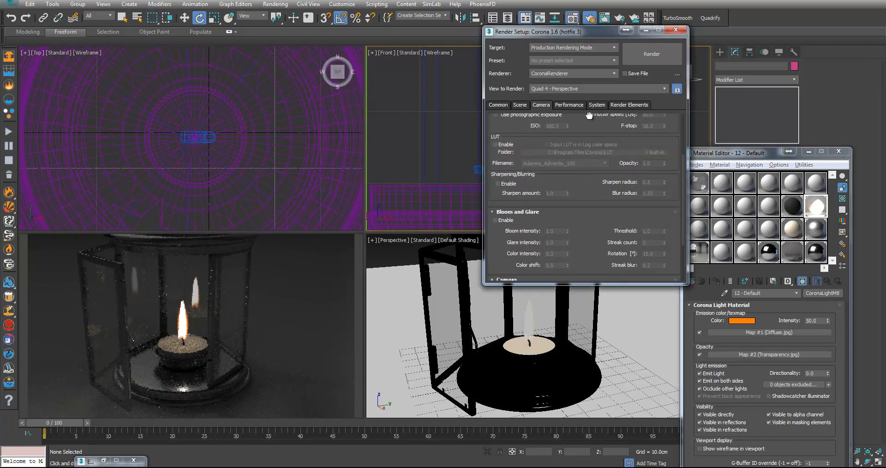
left_click(513, 220)
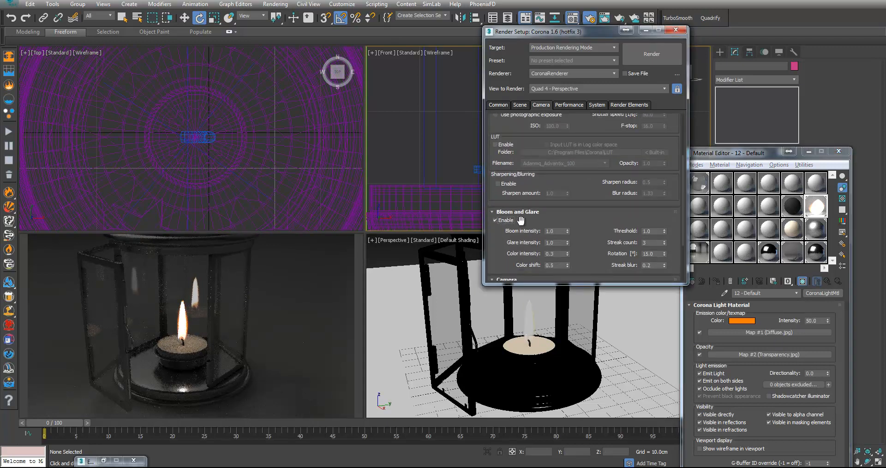
left_click(556, 231)
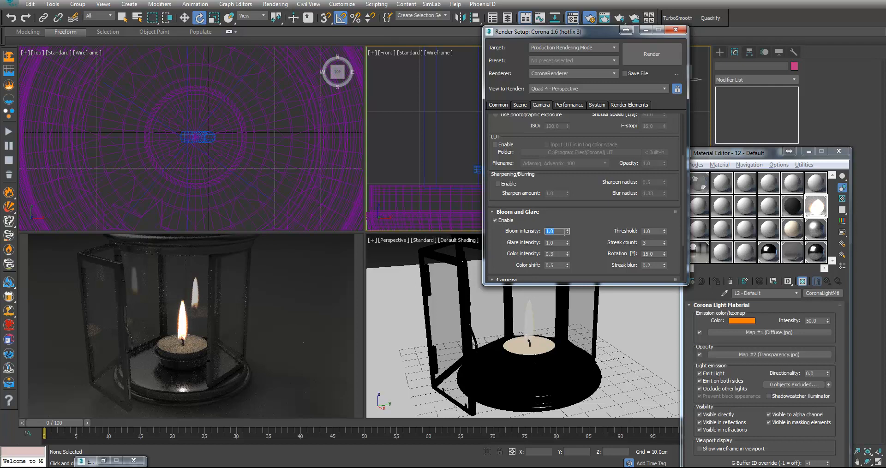
type("5")
left_click(556, 242)
left_click(579, 246)
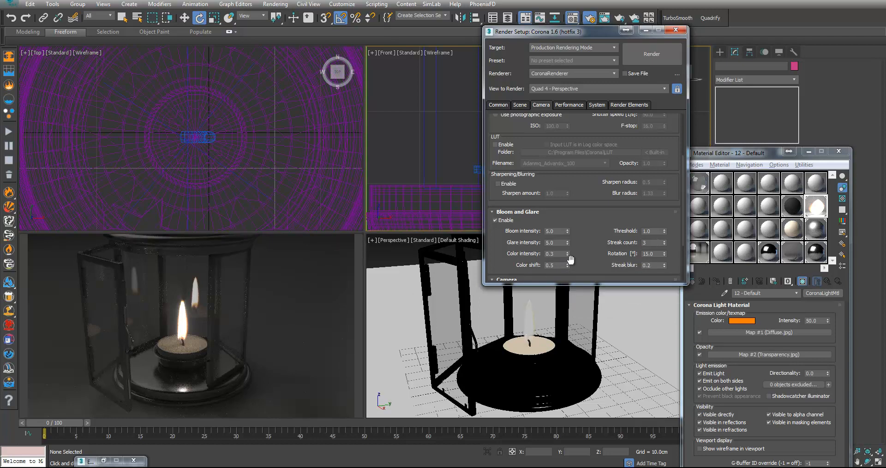
Lower the bloom and glare threshold to about 0.32
left_click_drag(579, 243, 583, 194)
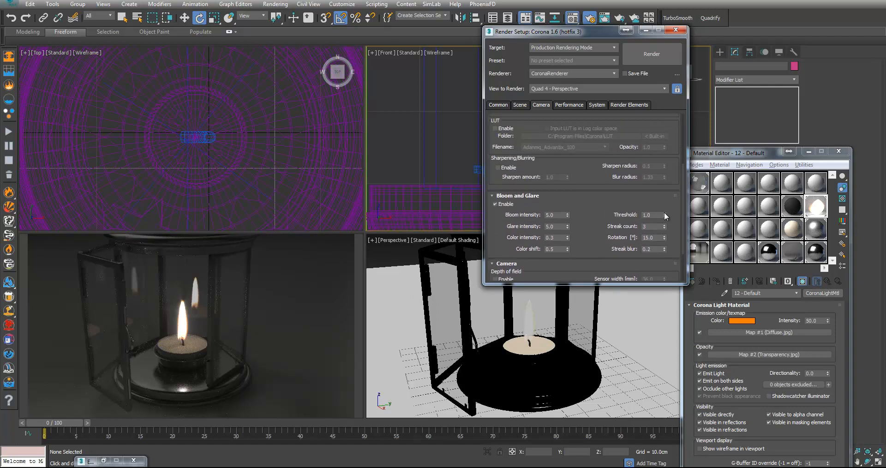
left_click_drag(664, 215, 663, 237)
right_click(665, 215)
left_click_drag(664, 214, 664, 202)
Frame the whole lantern in the perspective view and raise the simple exposure to about 0.27 EV
scroll(595, 318, "up", 2)
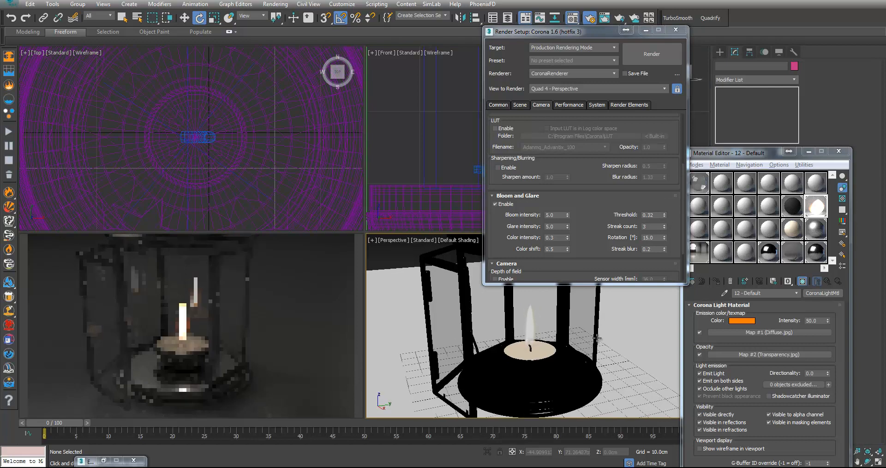
scroll(597, 338, "down", 2)
middle_click_drag(552, 328, 545, 346)
scroll(583, 195, "up", 4)
left_click_drag(567, 137, 576, 87)
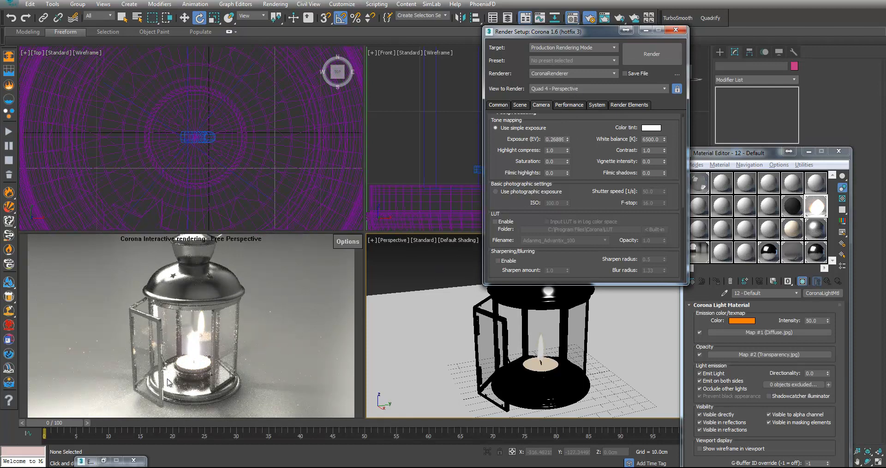
Reduce the flame light material's emission intensity, trying 5 and settling on 2
left_click_drag(578, 200, 586, 51)
left_click(820, 207)
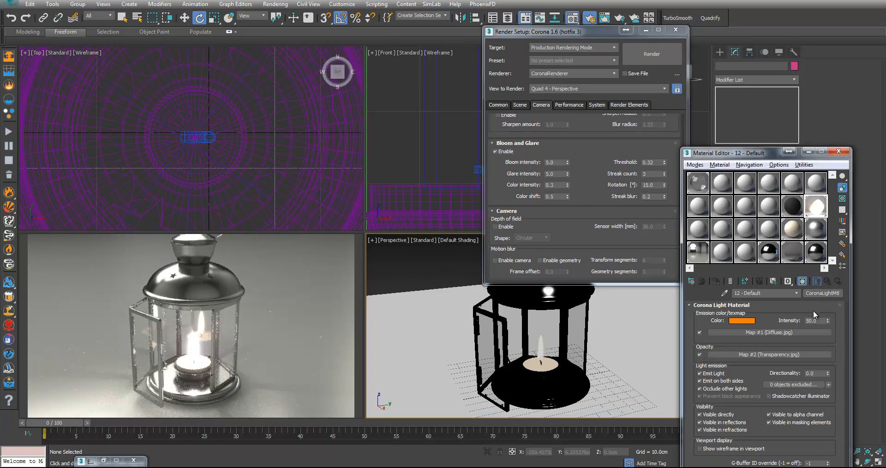
left_click(811, 320)
type("5")
key("Return")
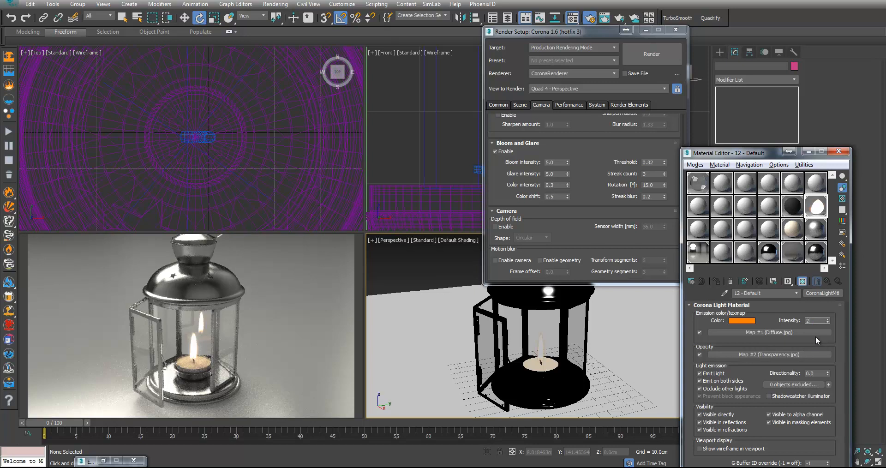
type("2")
key("Return")
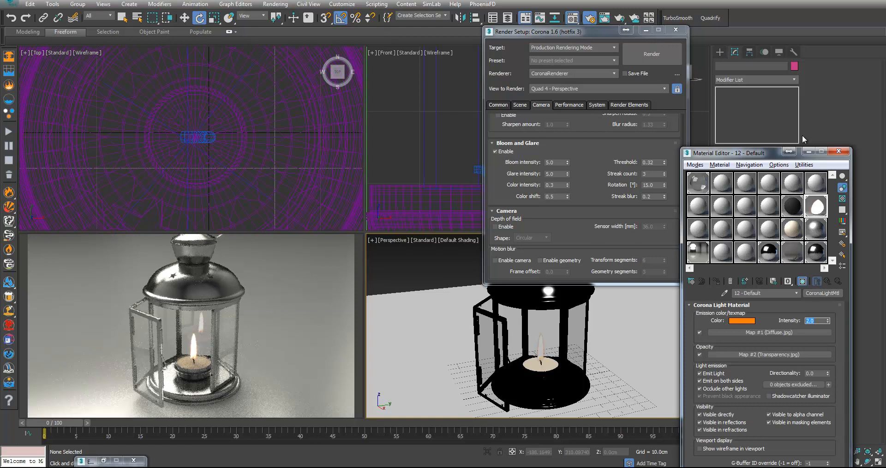
Minimize the open dialogs and create a spherical Corona light with a radius of about 1.74 near the candle wick in the Front view
left_click(807, 151)
left_click(719, 52)
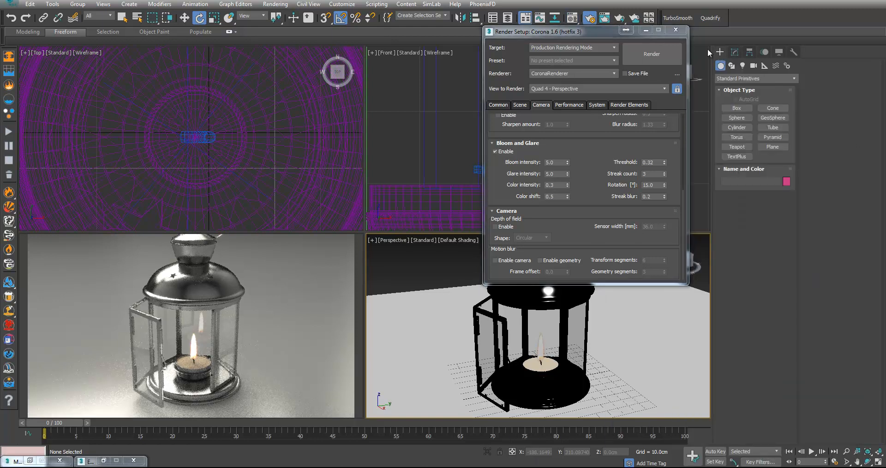
left_click(646, 30)
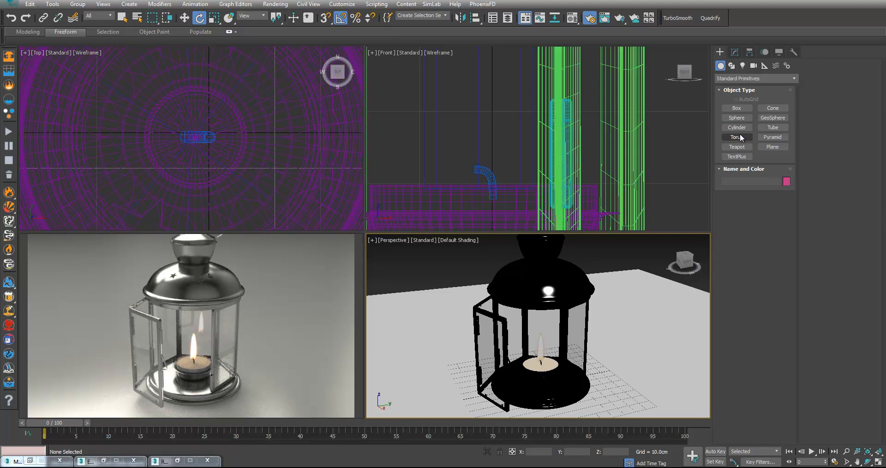
left_click(742, 65)
left_click(746, 79)
left_click(737, 104)
left_click(737, 108)
left_click_drag(486, 154, 488, 155)
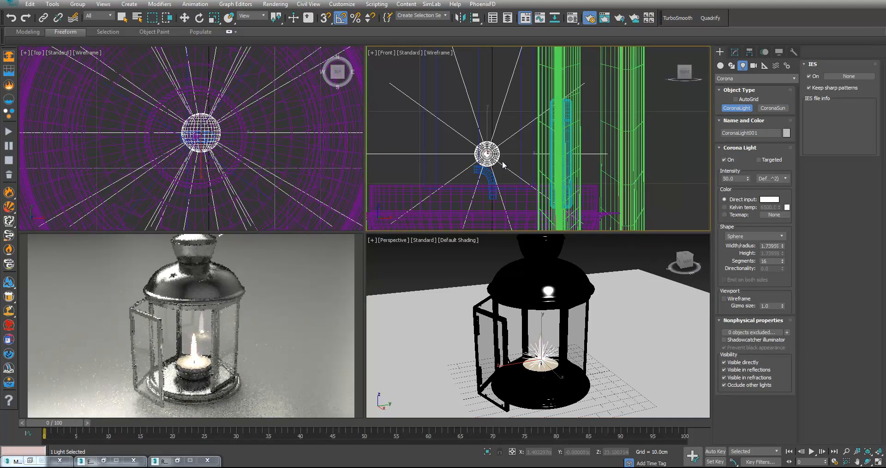
Align the sphere light's pivot to the wick's pivot on X, Y and Z, and raise the light above the wick
key("e")
left_click(475, 18)
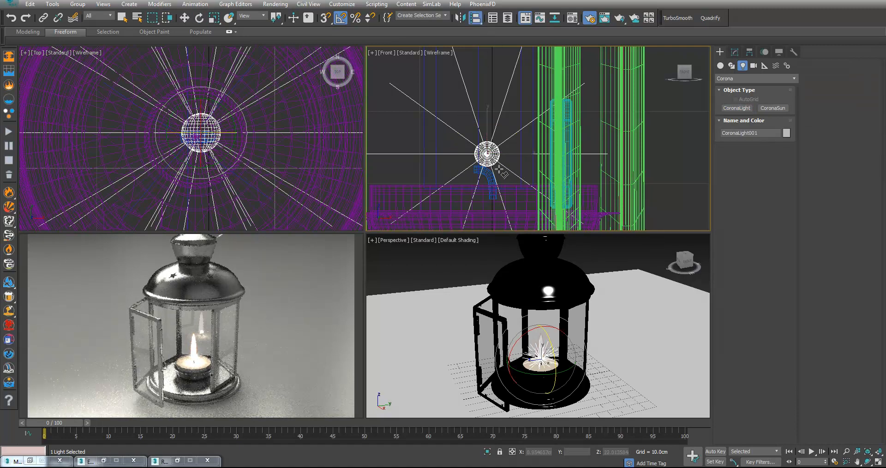
left_click(487, 178)
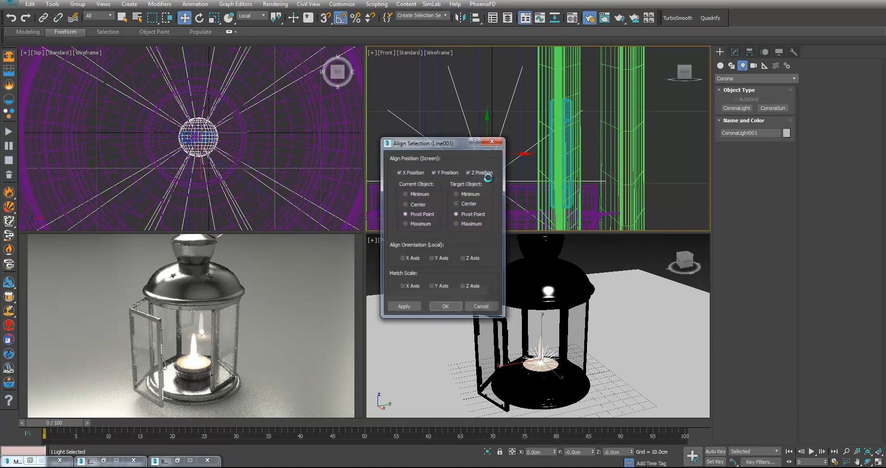
left_click(441, 302)
left_click_drag(485, 148, 492, 103)
scroll(492, 105, "up", 2)
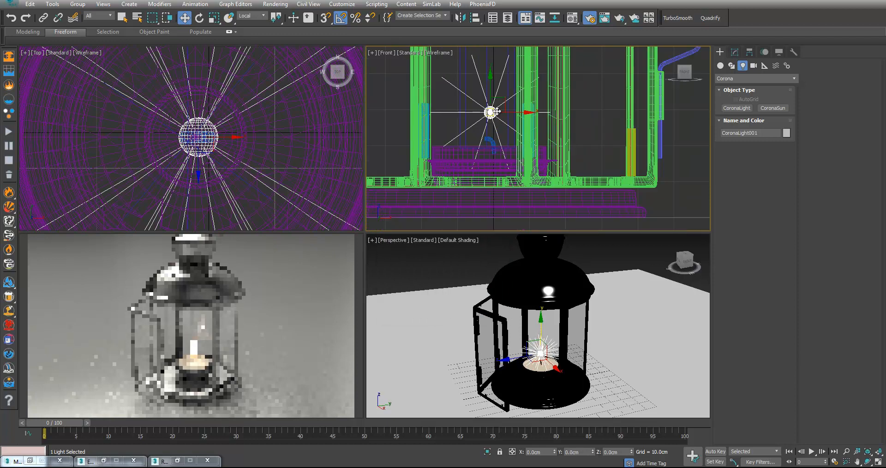
Stretch the sphere light vertically to about 646% and move it up slightly to match the flame's shape
right_click(492, 108)
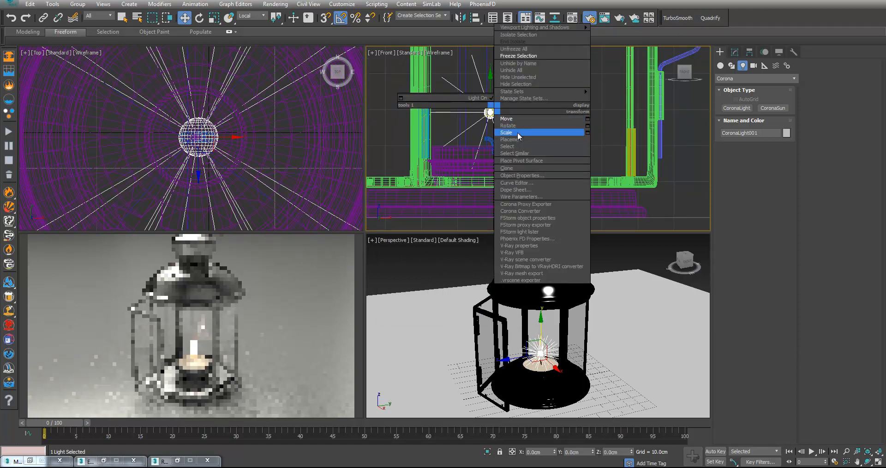
left_click(516, 132)
left_click_drag(477, 144, 495, 426)
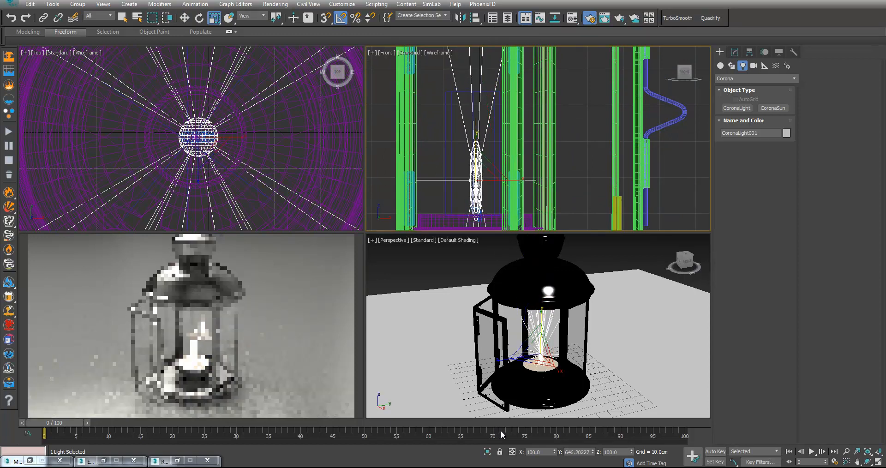
right_click(468, 184)
left_click(476, 192)
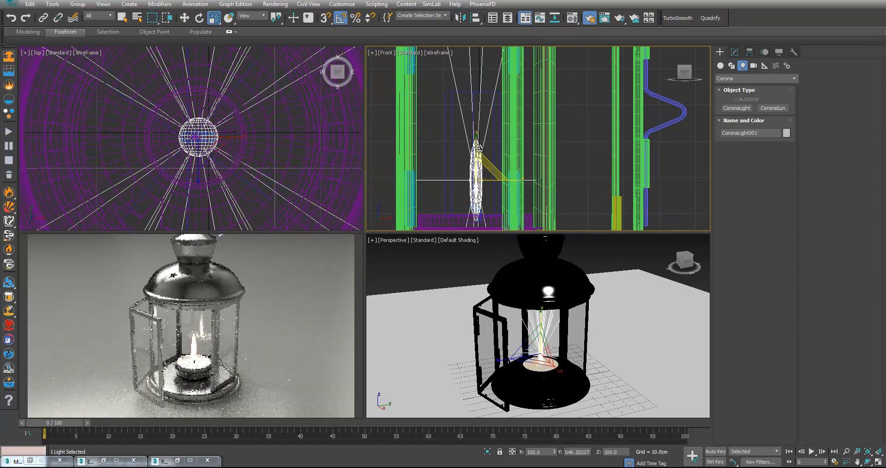
left_click_drag(478, 146, 483, 134)
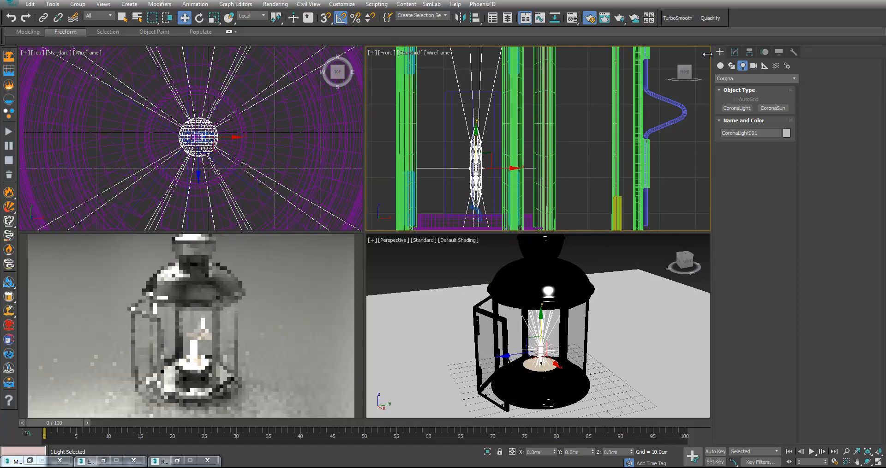
Make the sphere light invisible directly, in reflections and in refractions, and stop it from occluding other lights
left_click(734, 52)
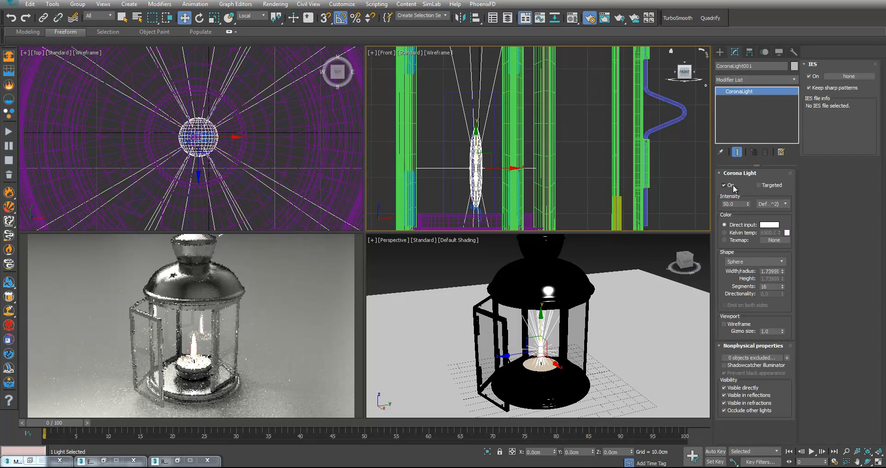
left_click(760, 388)
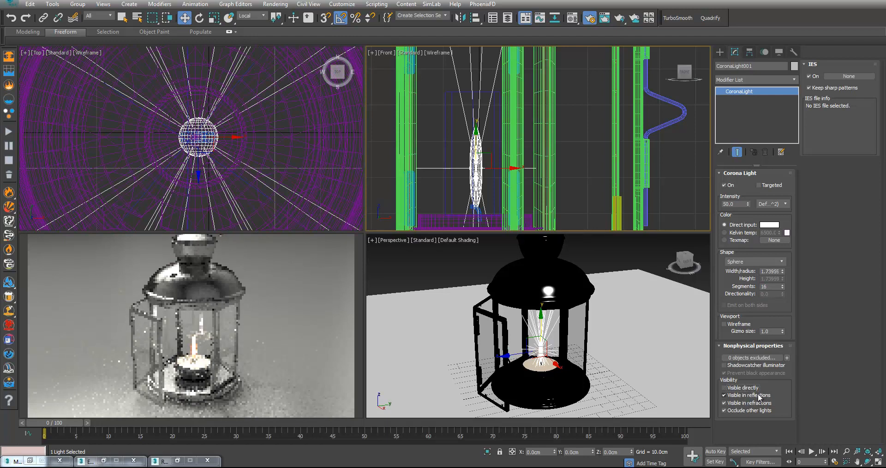
left_click(761, 396)
left_click(728, 410)
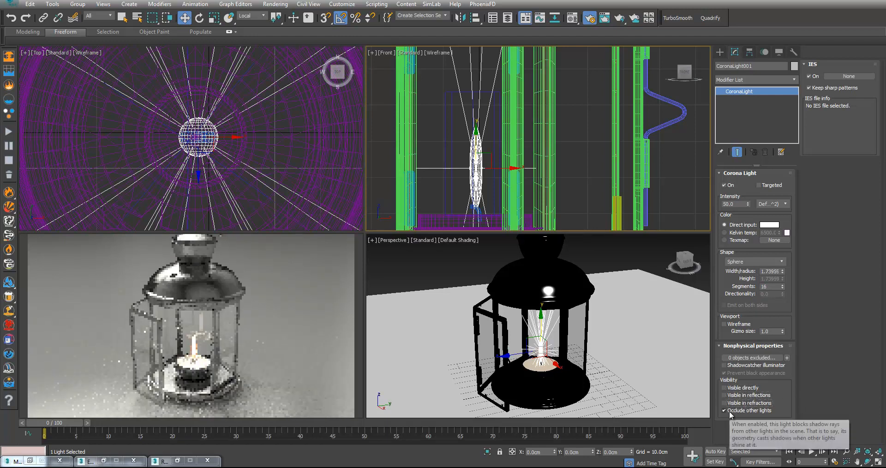
left_click(741, 403)
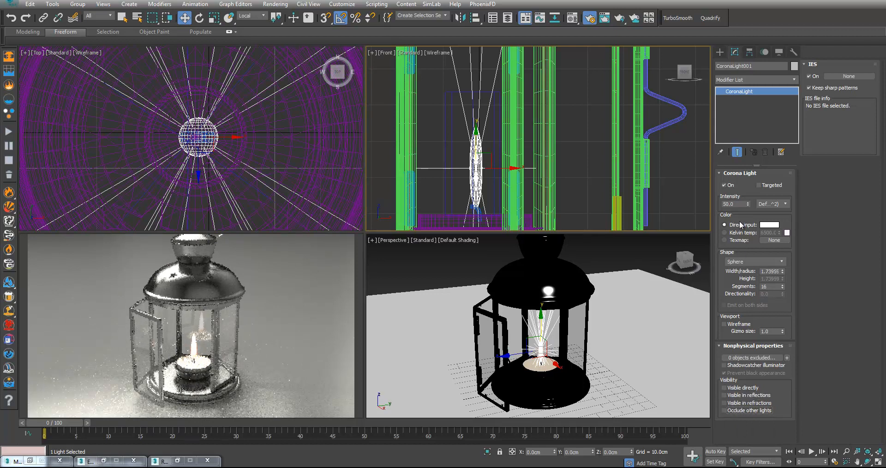
Set the sphere light's direct input color to a warm cream of about RGB 252, 221, 166
left_click(768, 224)
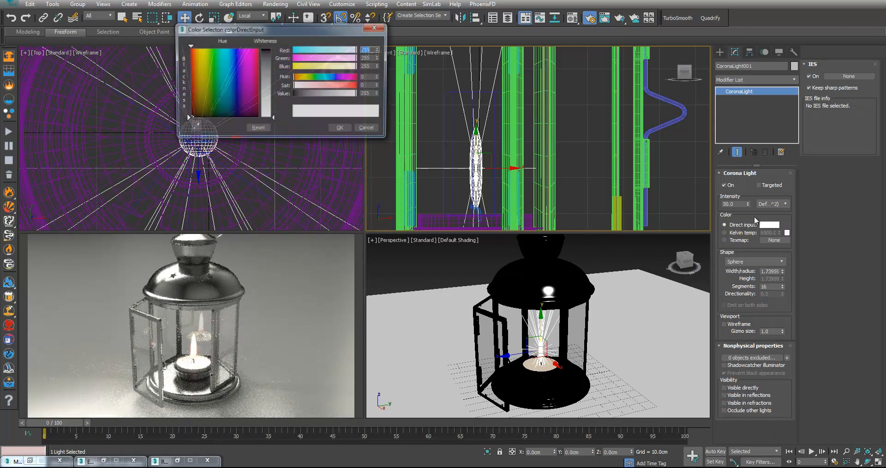
left_click(196, 51)
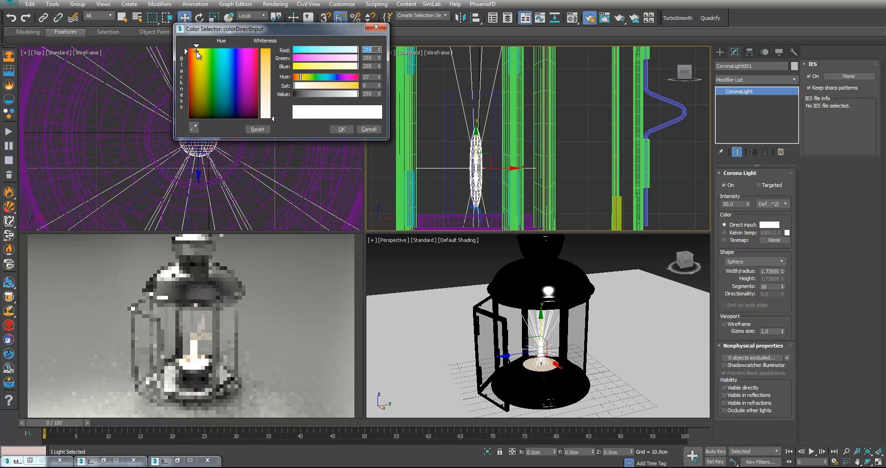
left_click(269, 95)
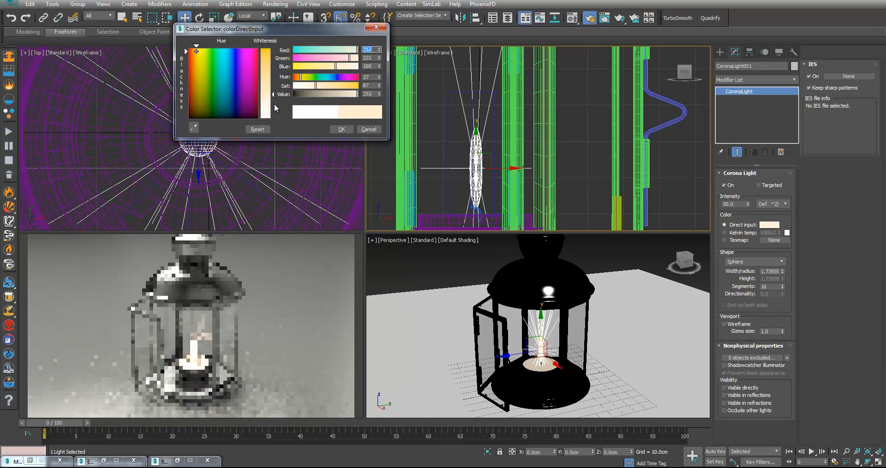
left_click(341, 130)
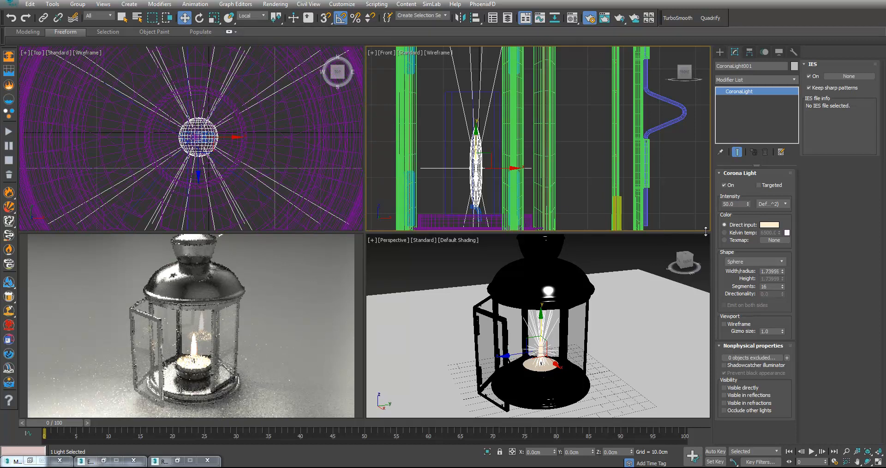
Try a light intensity of 500 and test the light's visibility in reflections and refractions, turning both off again
left_click(737, 204)
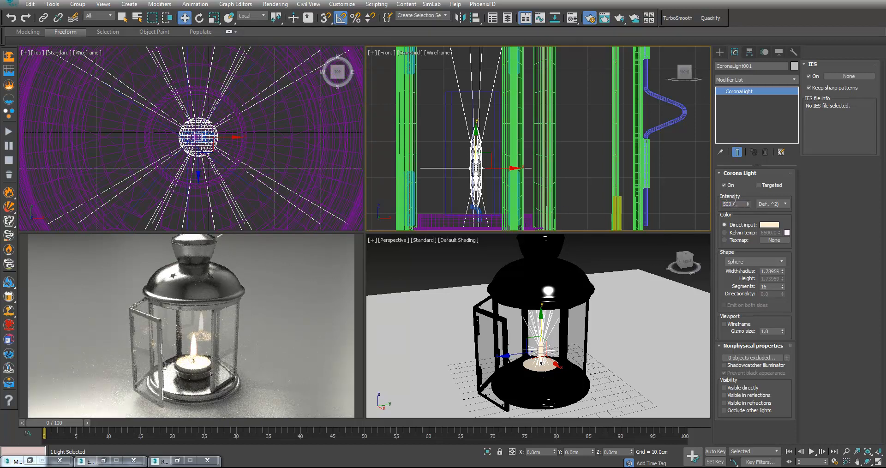
key("Return")
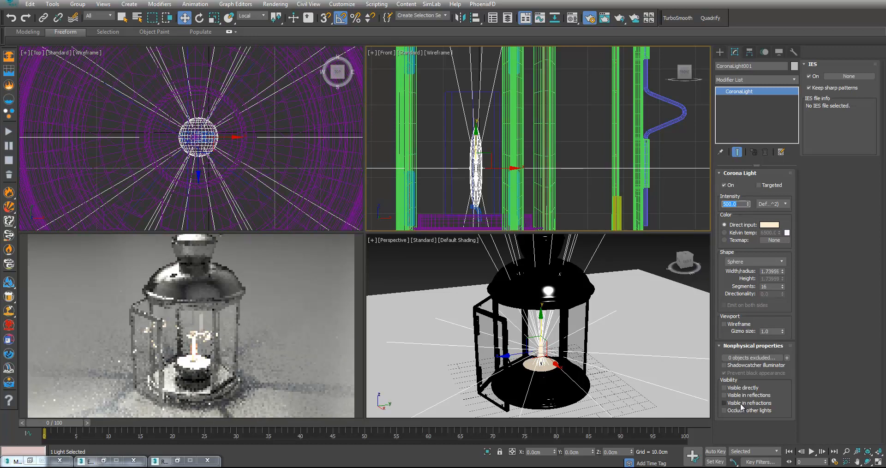
left_click(741, 404)
left_click(740, 395)
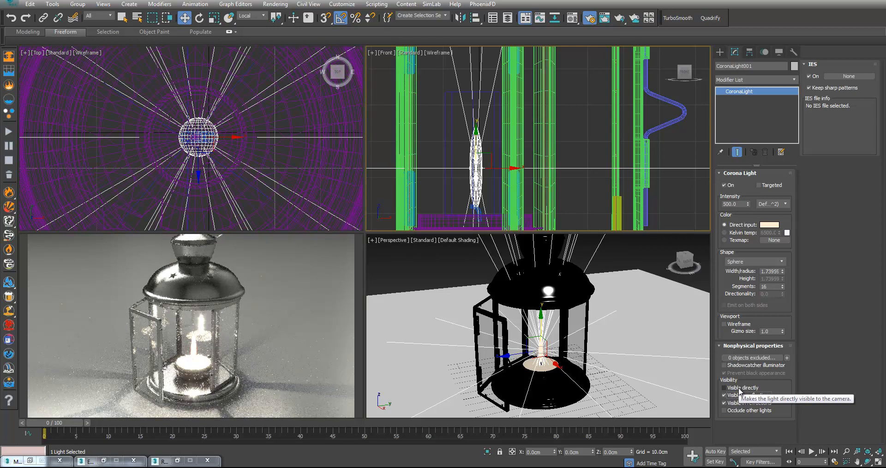
left_click(739, 395)
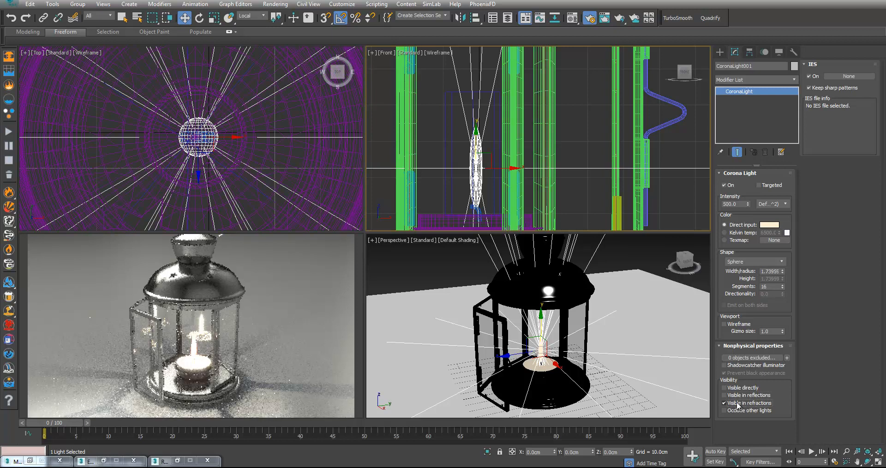
left_click(737, 404)
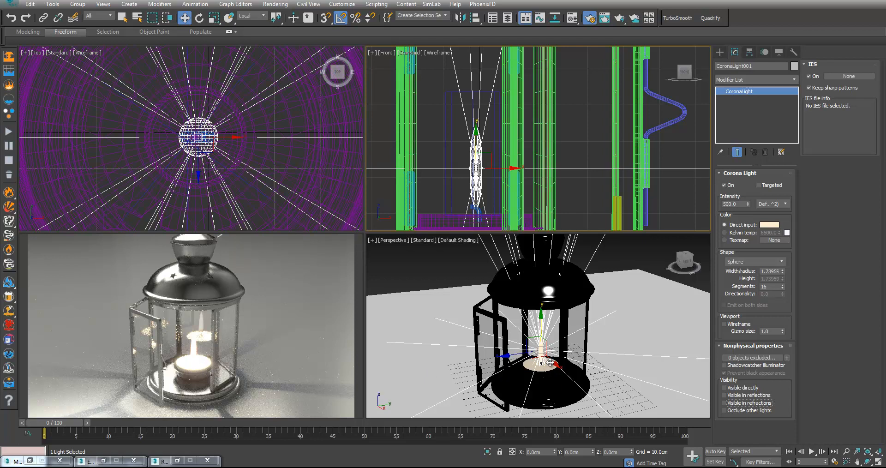
Set the bloom and glare threshold to 1.0 in the render setup while viewing the candle up close
scroll(551, 362, "up", 5)
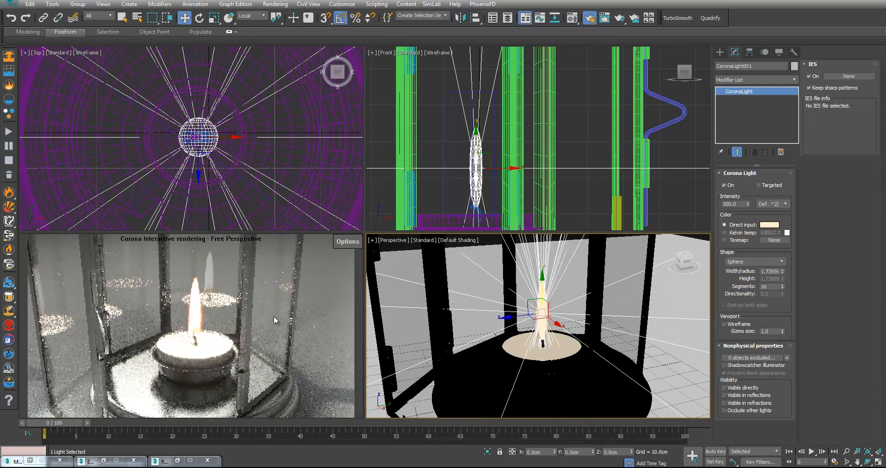
left_click(177, 461)
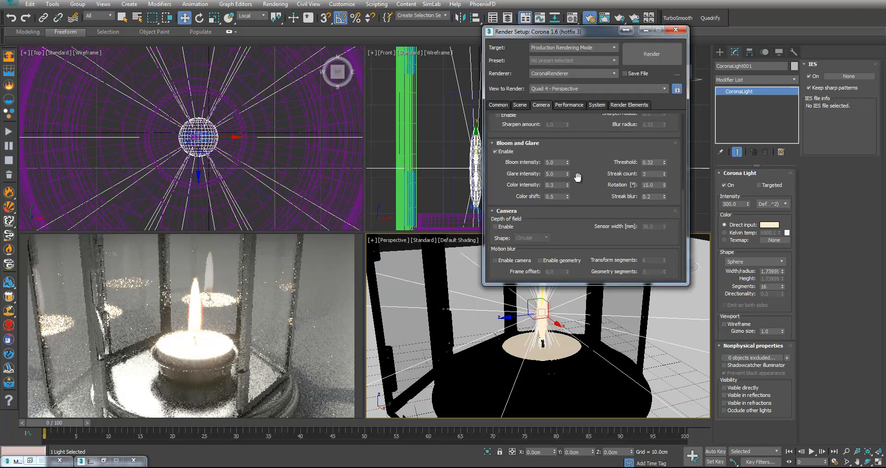
double_click(656, 162)
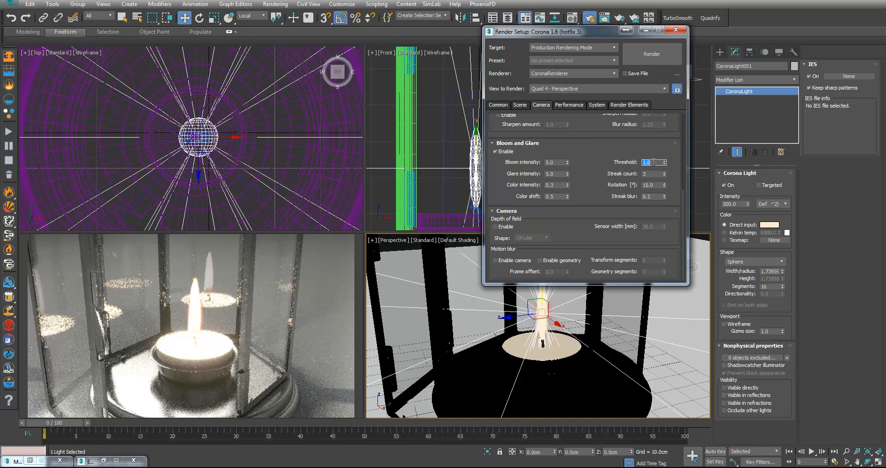
middle_click_drag(520, 347, 522, 353)
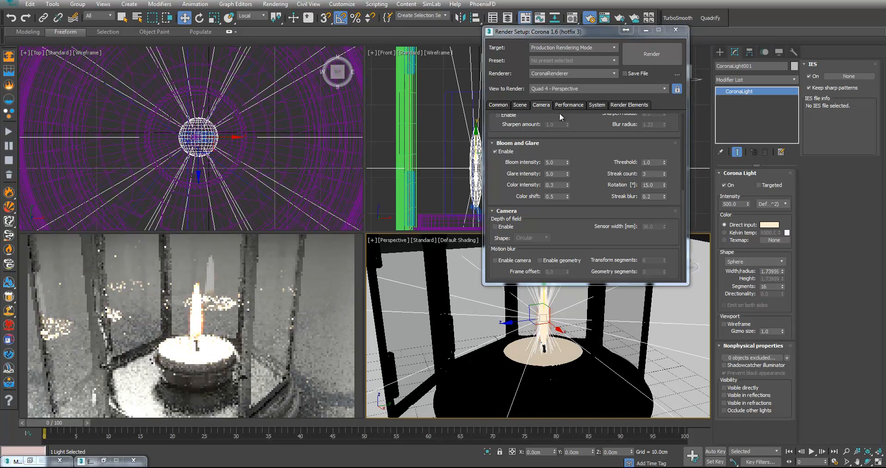
Set the translucency fraction of the cream candle wax material to 1.0 and put the material editor away
left_click(574, 19)
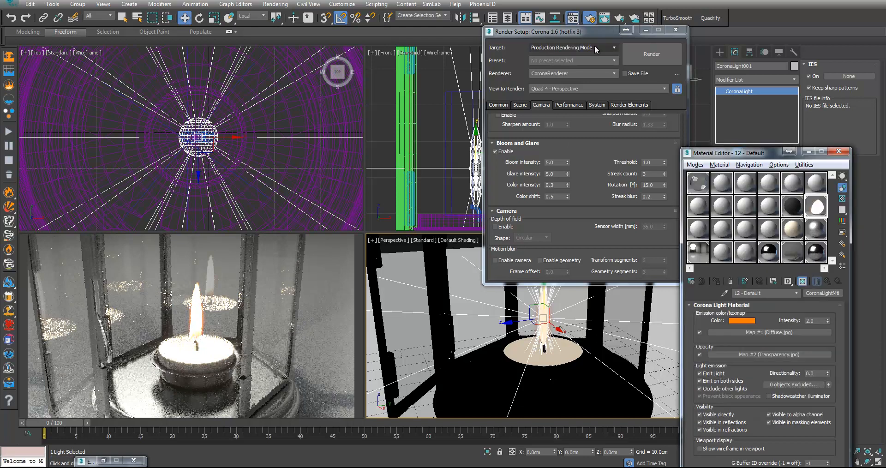
left_click(791, 230)
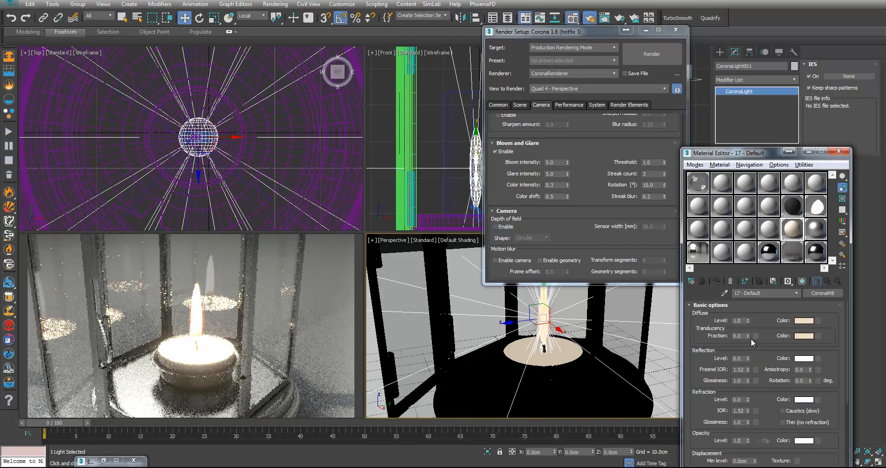
left_click_drag(748, 336, 751, 289)
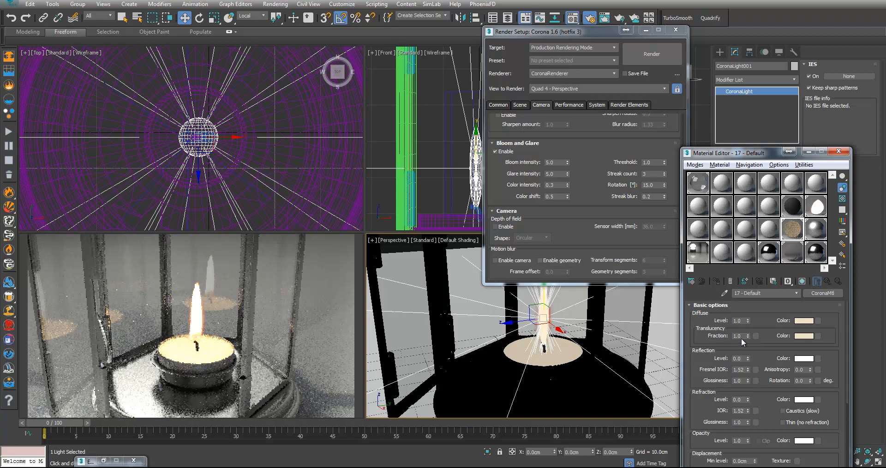
left_click(740, 336)
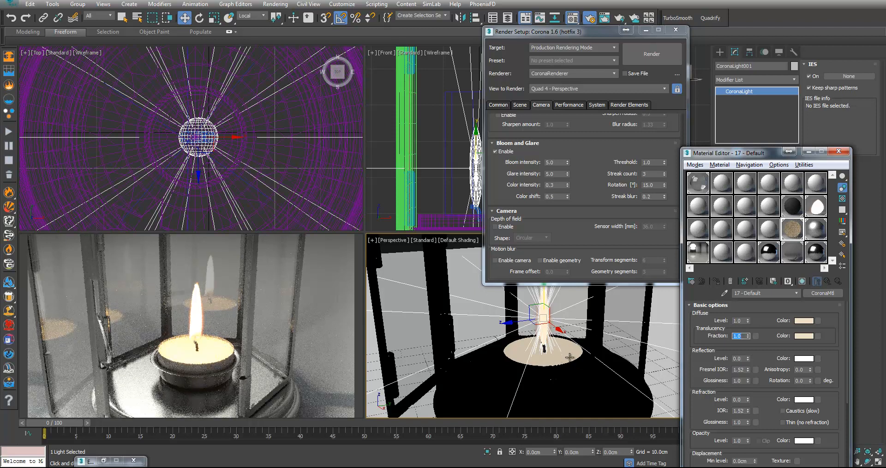
left_click(807, 152)
Set the sphere light's intensity to 100 and check its effect on the whole lantern in the interactive render
double_click(739, 205)
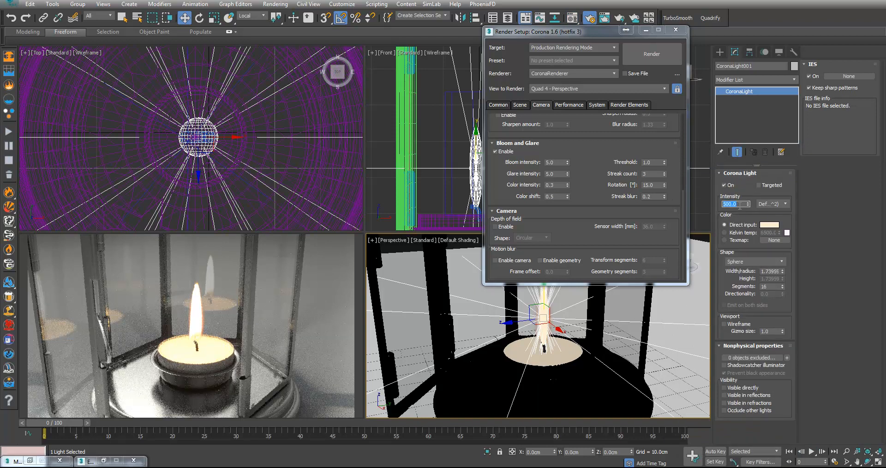
type("100")
key("Return")
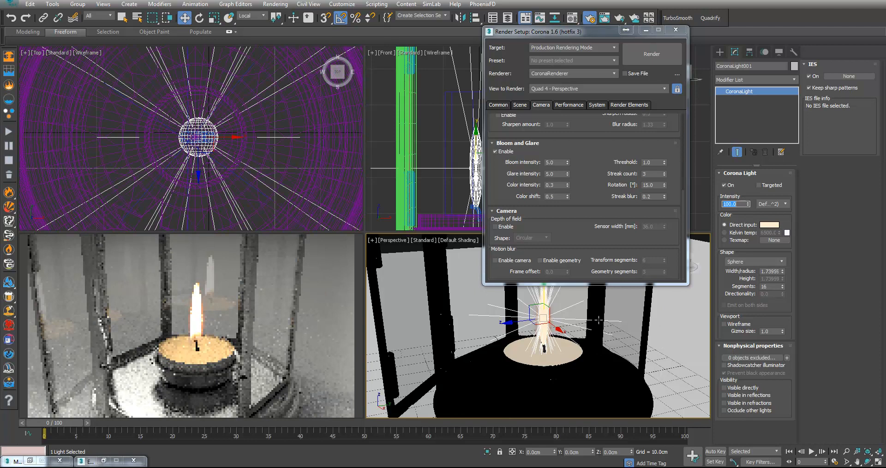
scroll(592, 362, "down", 5)
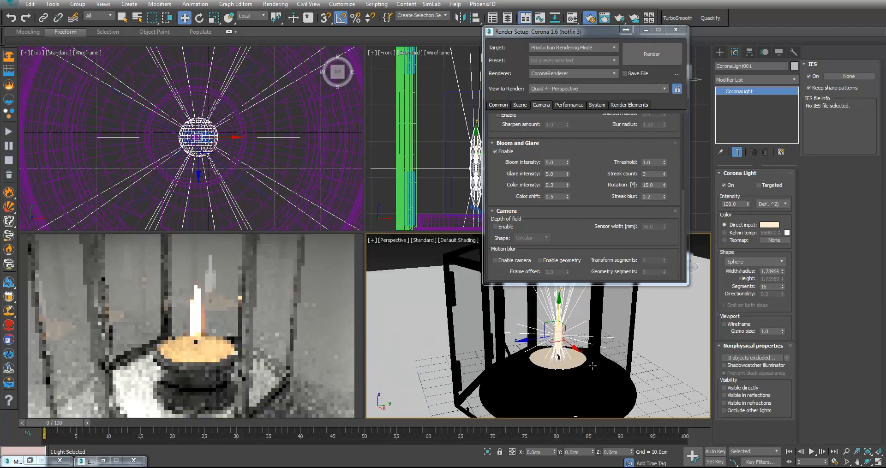
scroll(593, 362, "down", 3)
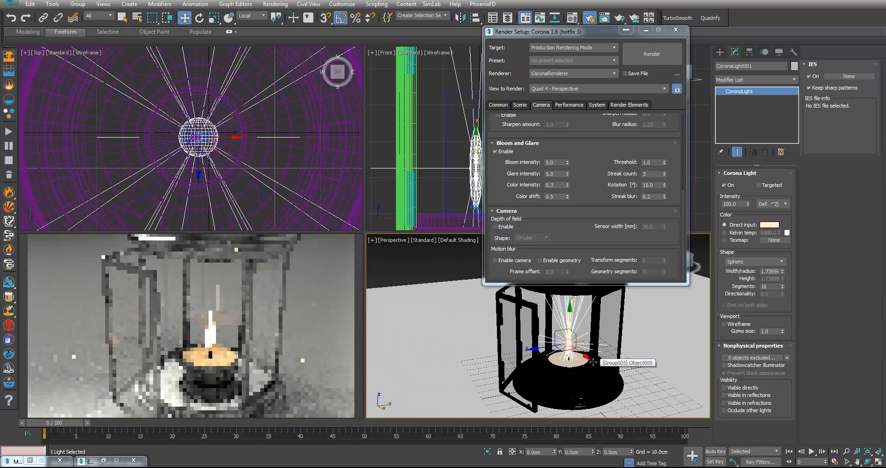
mouse_move(310, 395)
scroll(595, 390, "up", 2)
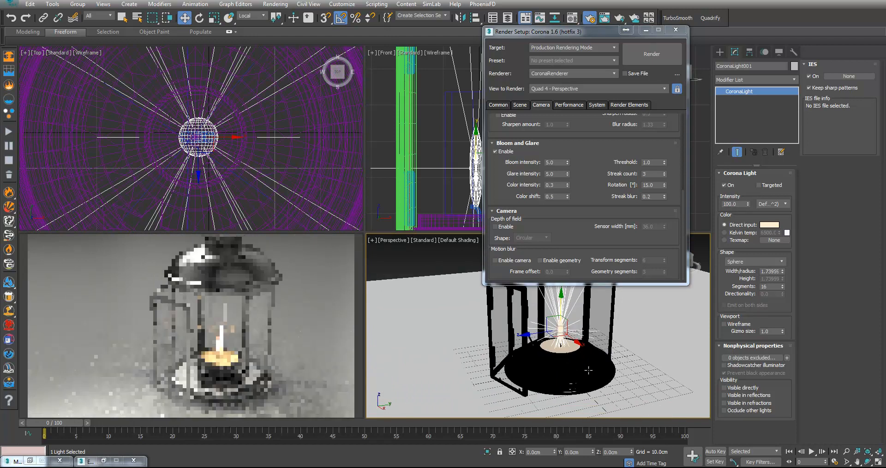
mouse_move(276, 347)
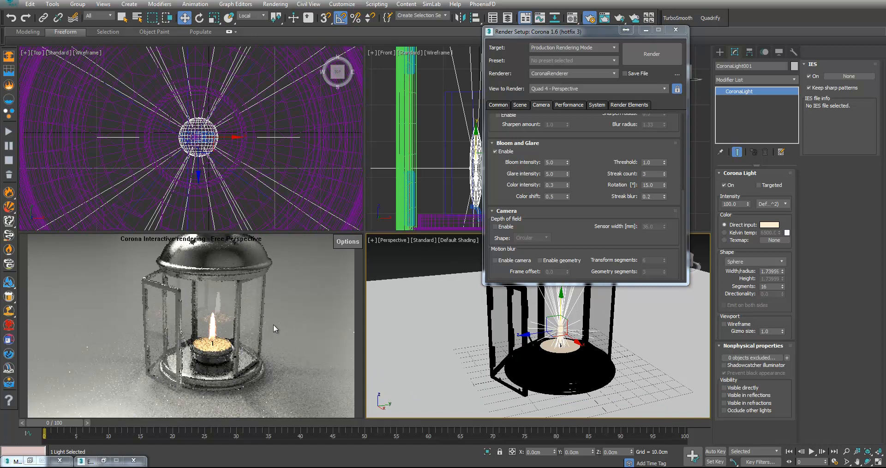
scroll(518, 363, "up", 2)
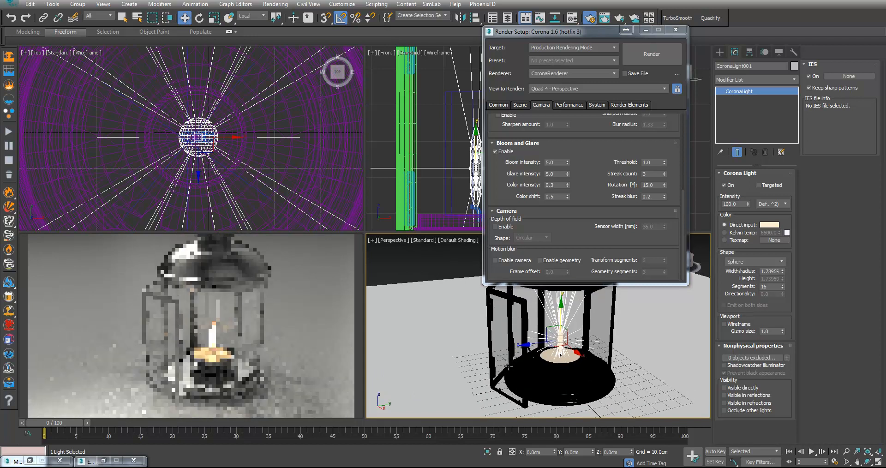
scroll(519, 364, "up", 1)
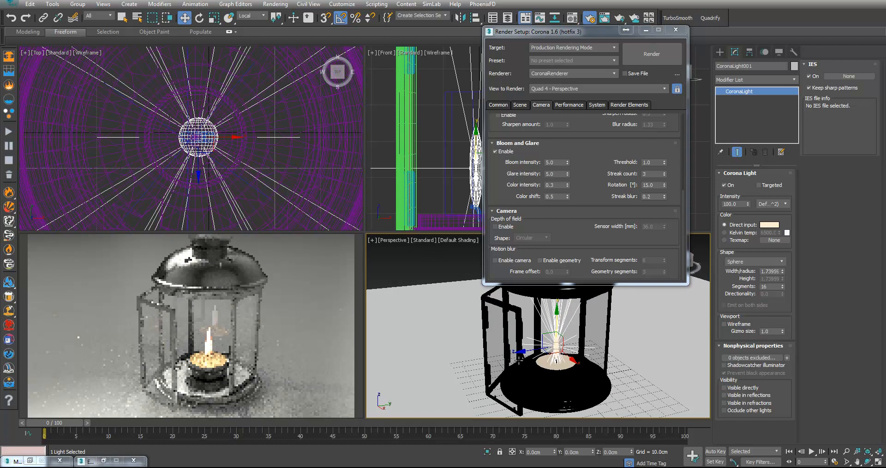
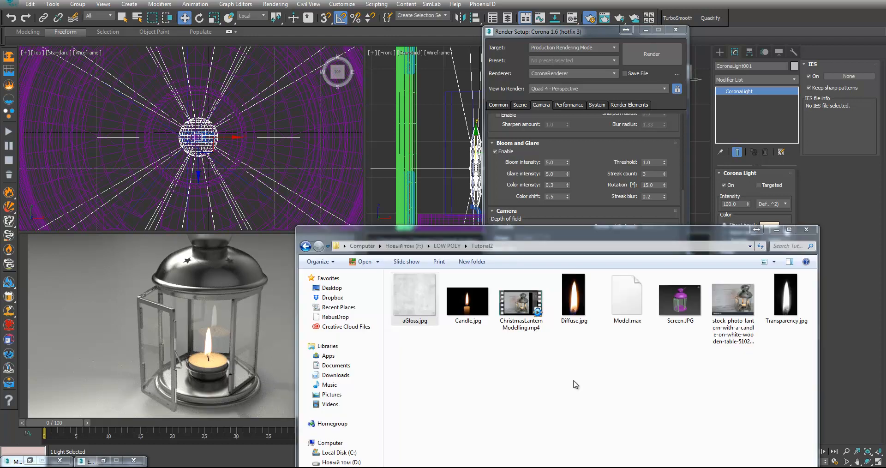
Open MetalMaterial in the material editor with an enlarged sample preview and bring its reflection settings into view
left_click_drag(342, 231, 369, 284)
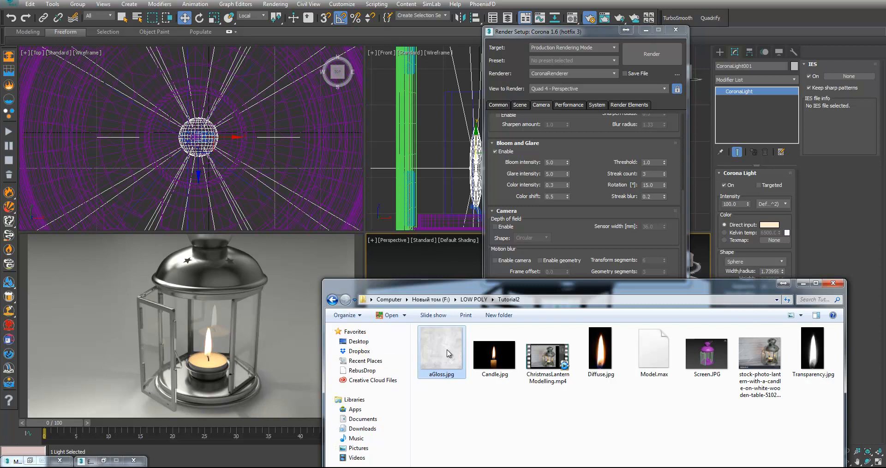
left_click(572, 17)
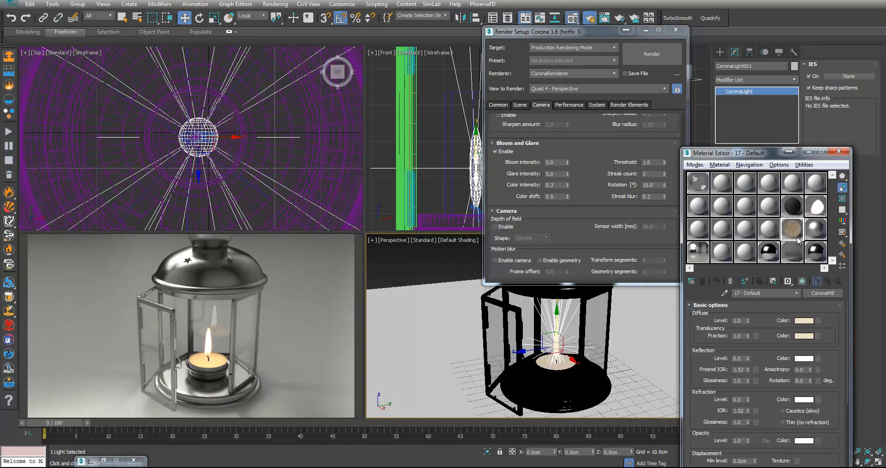
left_click(814, 258)
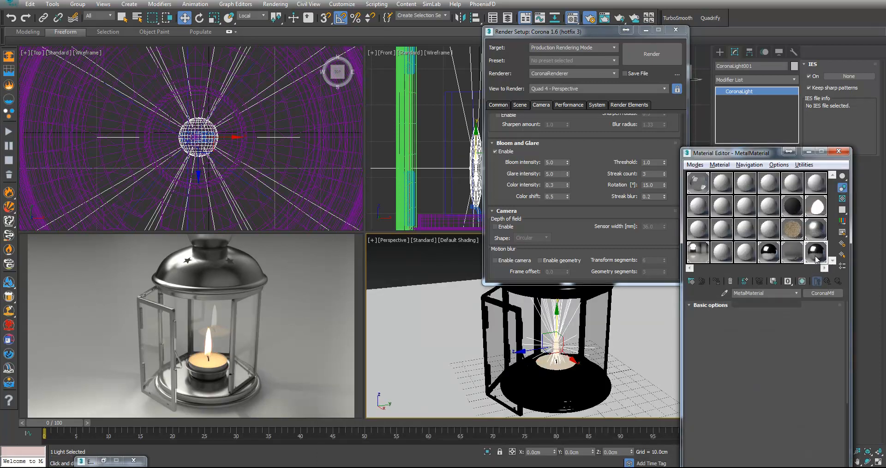
double_click(815, 254)
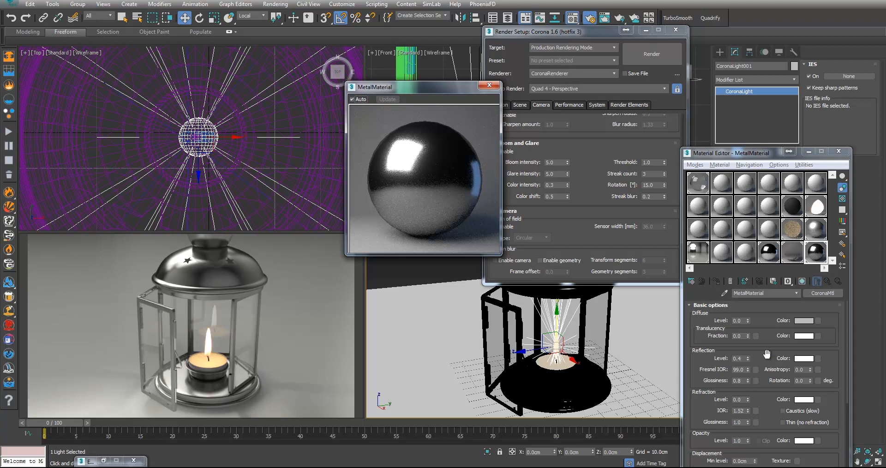
left_click_drag(767, 354, 758, 307)
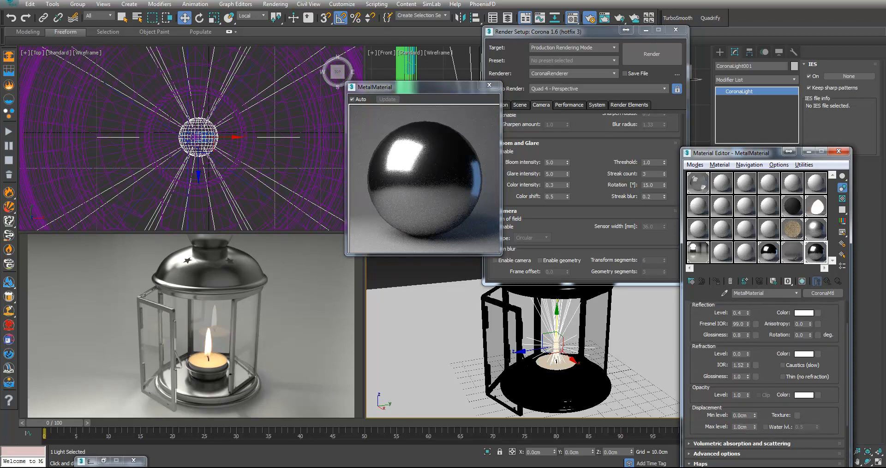
Assign aGloss.jpg from the Tutorial2 folder as MetalMaterial's reflection glossiness map and clear the preview and other windows away
left_click(150, 467)
left_click_drag(497, 291, 230, 332)
left_click_drag(172, 401, 755, 335)
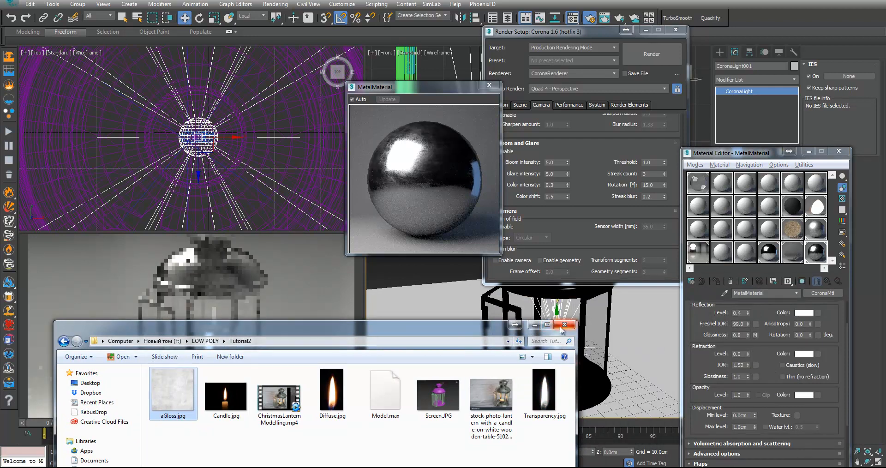
left_click(533, 325)
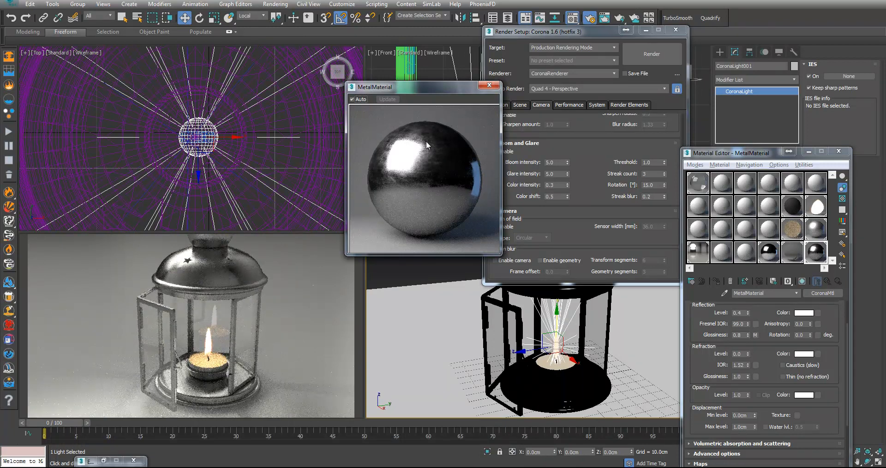
left_click(488, 85)
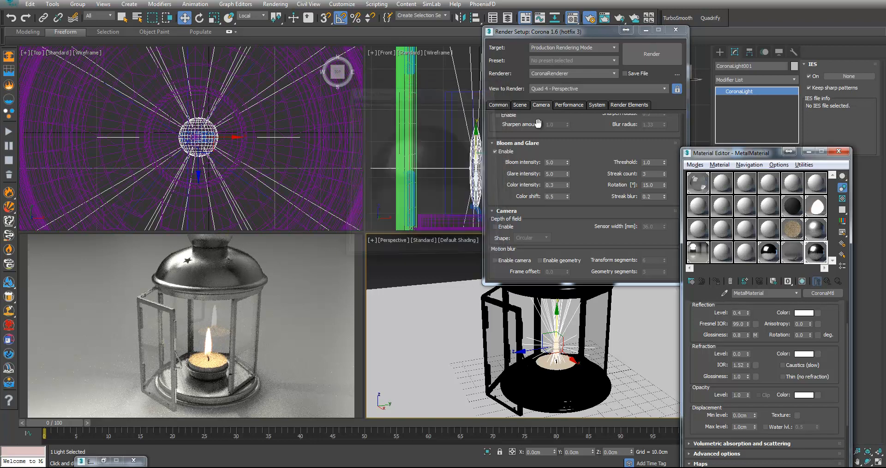
left_click(645, 40)
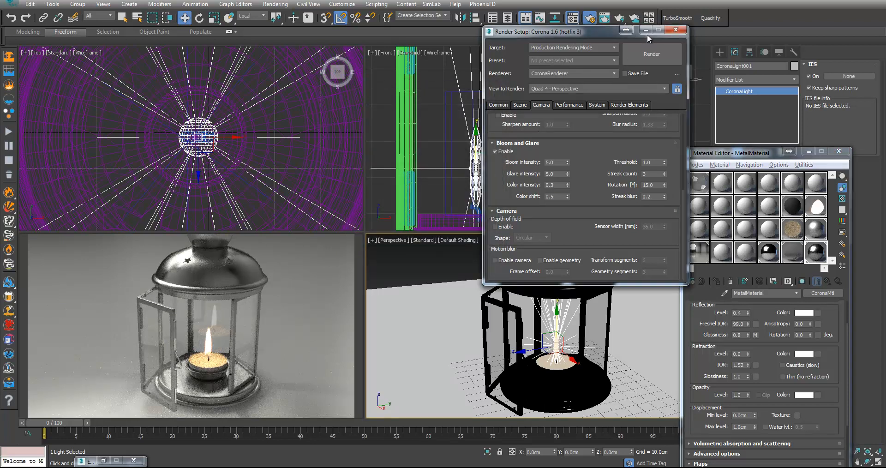
Clear the render setup and material editor windows away, select the lantern's domed roof and show edged faces in the Perspective view
left_click(645, 30)
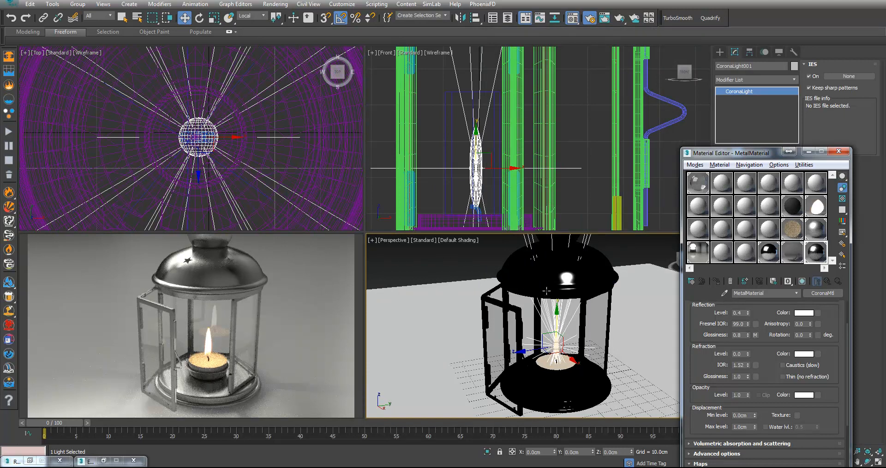
left_click(557, 276)
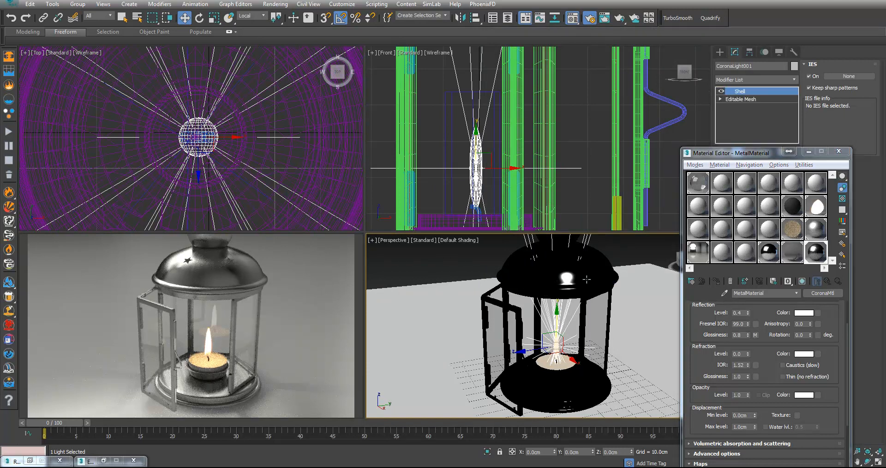
key("F4")
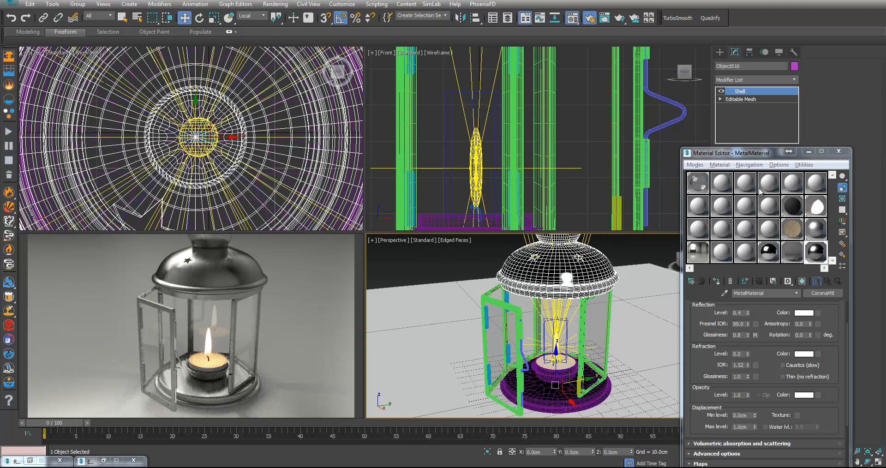
left_click(808, 152)
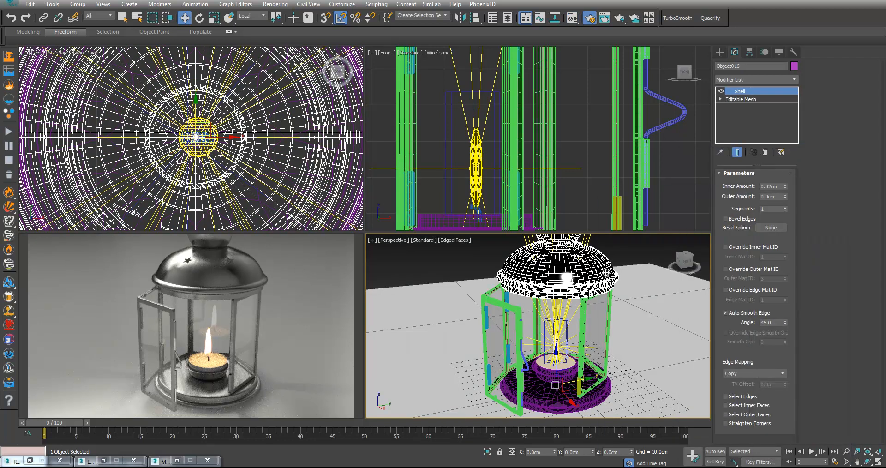
middle_click_drag(607, 273, 682, 318, "alt")
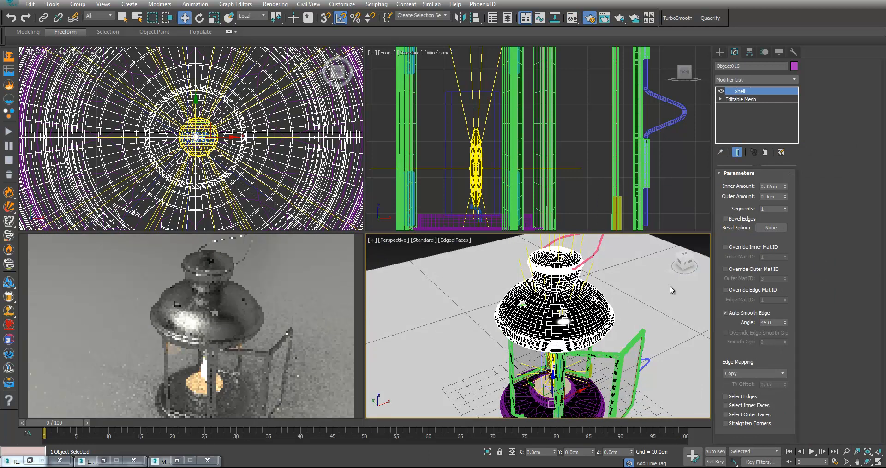
left_click(794, 80)
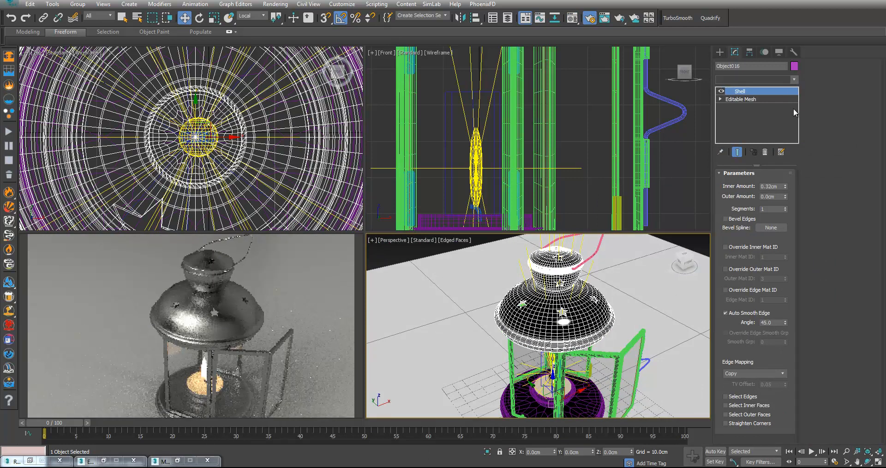
left_click_drag(794, 108, 799, 348)
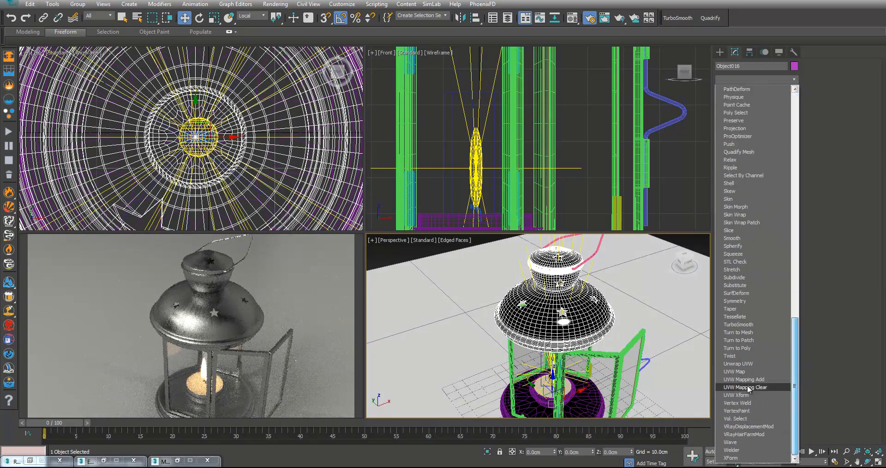
left_click(734, 379)
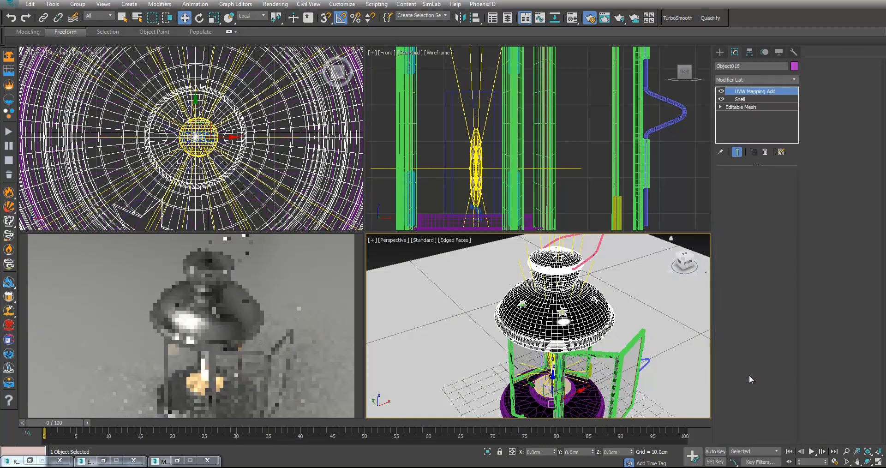
Apply a UVW Map modifier with Box mapping to the lantern's domed roof
left_click(795, 80)
left_click_drag(795, 102, 796, 331)
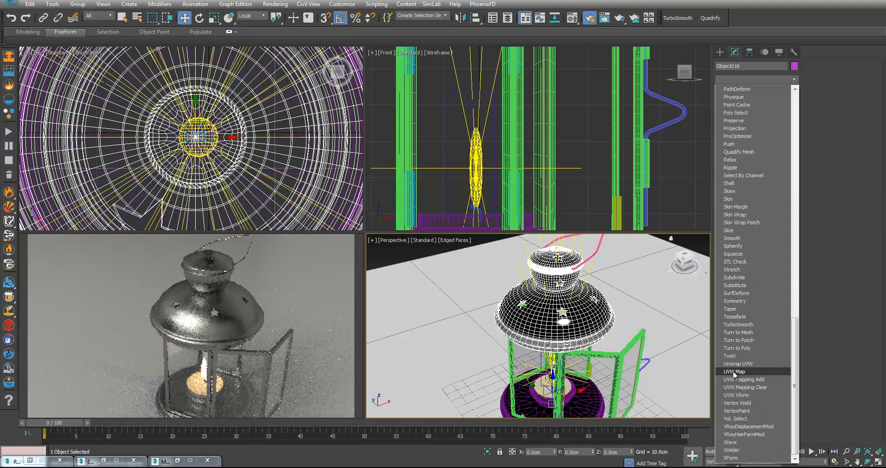
left_click(734, 371)
left_click(746, 226)
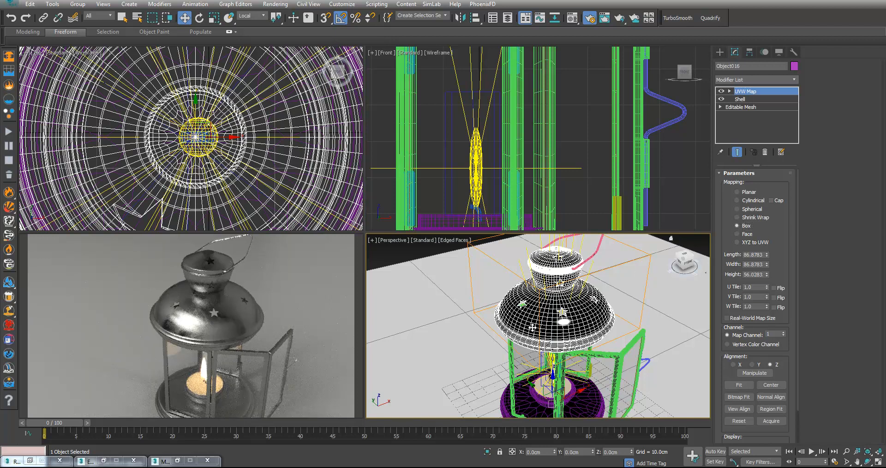
Examine the box-mapped roof and the lantern's lower body from several angles in the interactive render
scroll(534, 327, "up", 2)
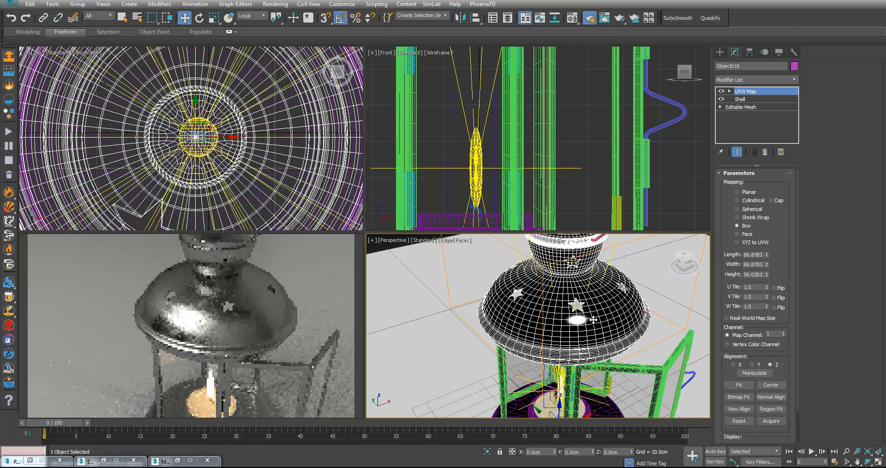
middle_click_drag(593, 319, 582, 329)
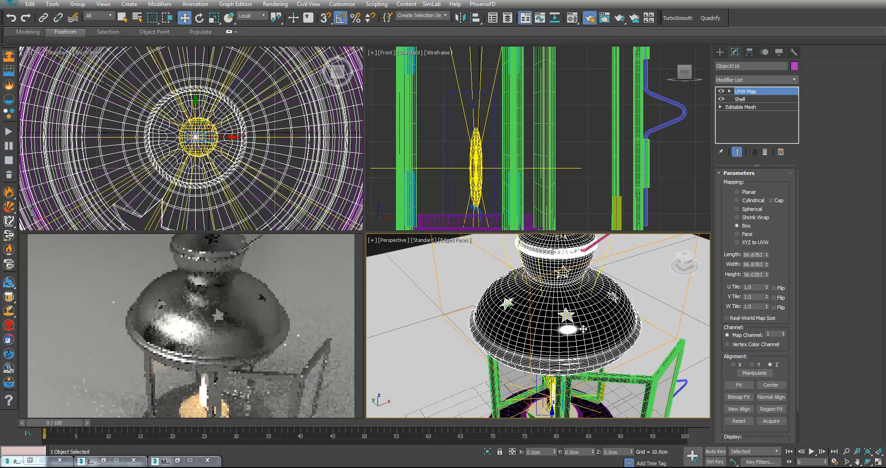
middle_click_drag(569, 332, 610, 337, "alt")
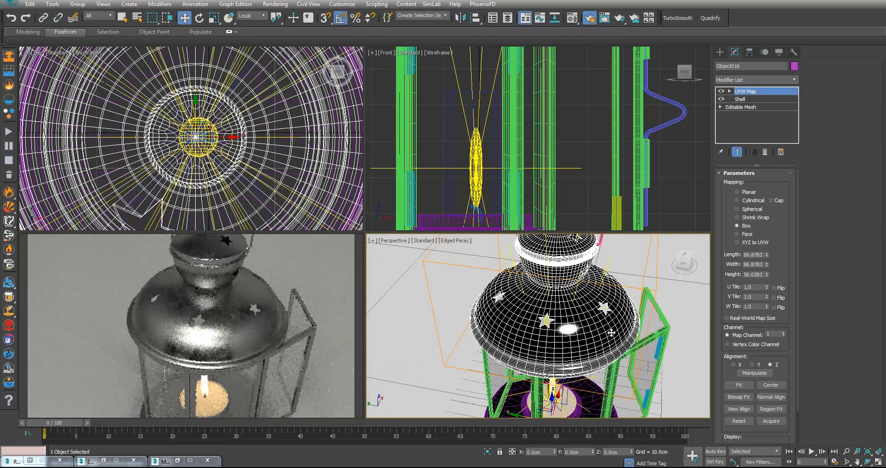
middle_click_drag(436, 336, 480, 327, "alt")
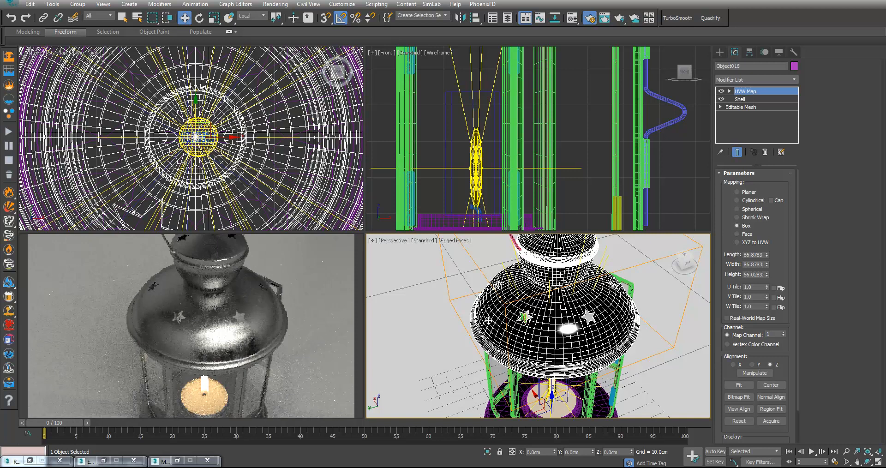
middle_click_drag(512, 321, 495, 312, "alt")
middle_click_drag(554, 344, 539, 280)
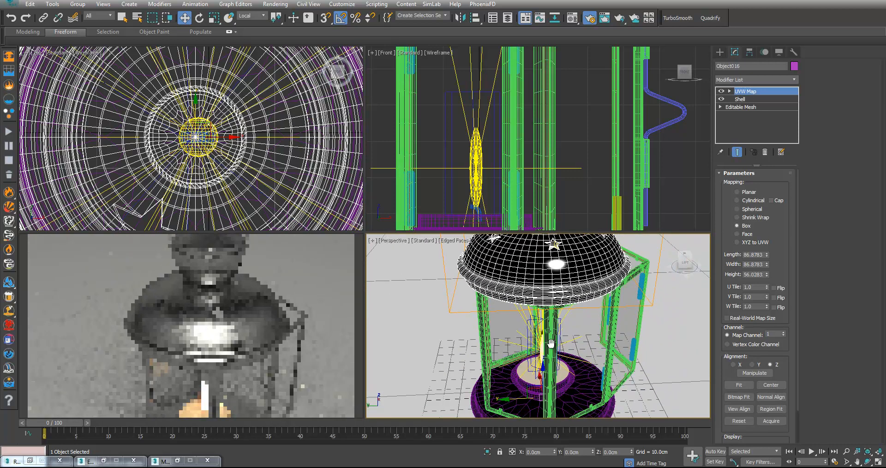
middle_click_drag(551, 344, 551, 325, "alt")
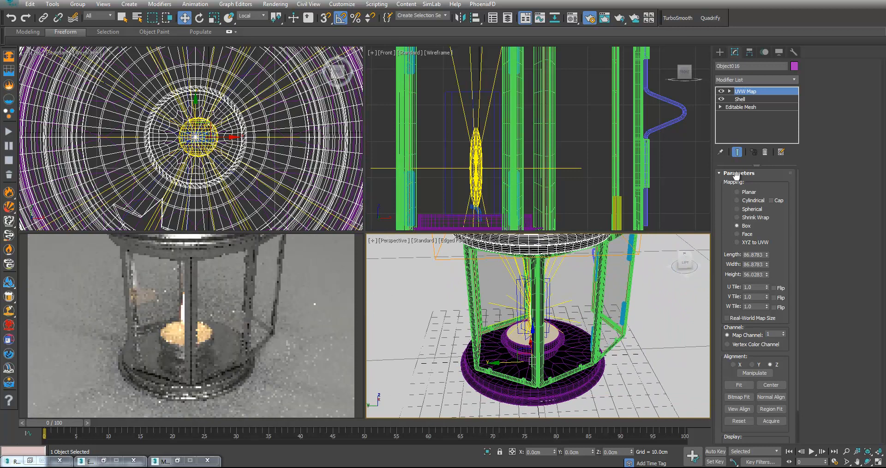
scroll(577, 310, "down", 5)
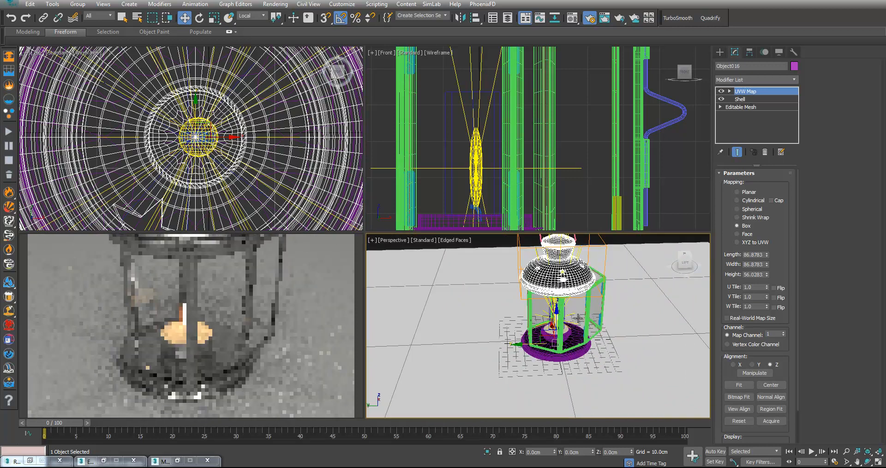
Scale up the roof's UVW Map gizmo so the mapping box extends well beyond the roof
left_click(744, 99)
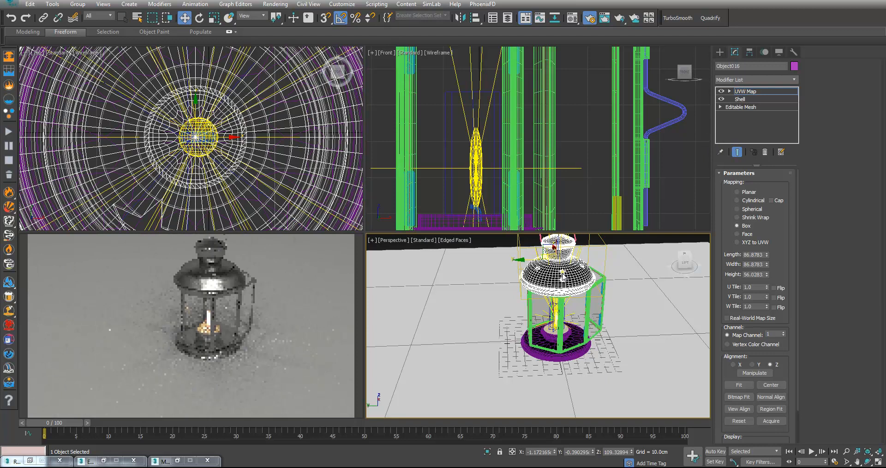
key("r")
left_click_drag(556, 260, 560, 223)
middle_click_drag(582, 243, 559, 242, "alt")
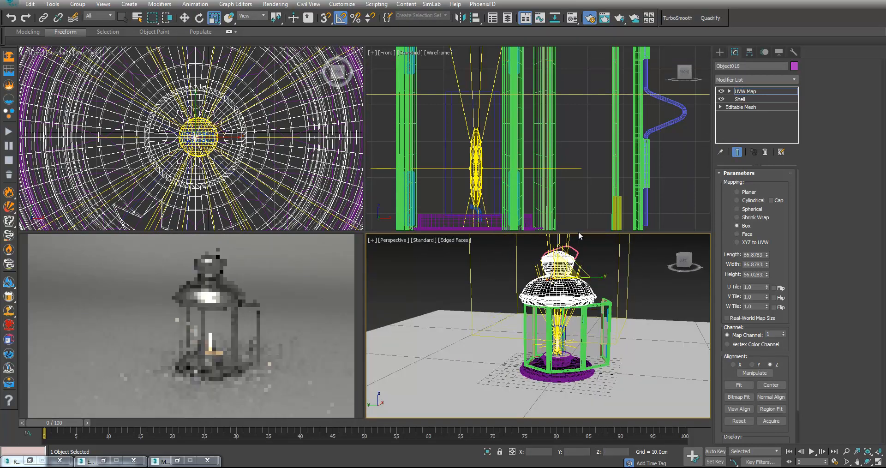
left_click(754, 92)
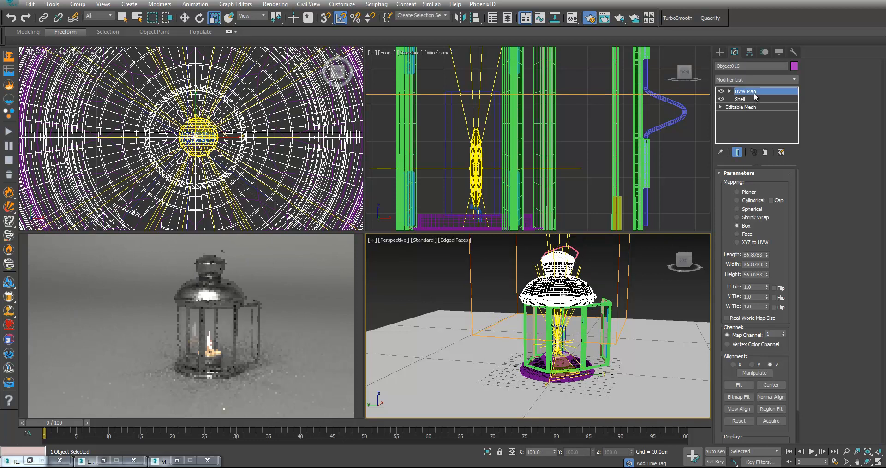
Copy the roof's UVW Map modifier and paste it onto the lantern's round base, above its TurboSmooth
right_click(754, 92)
left_click(775, 131)
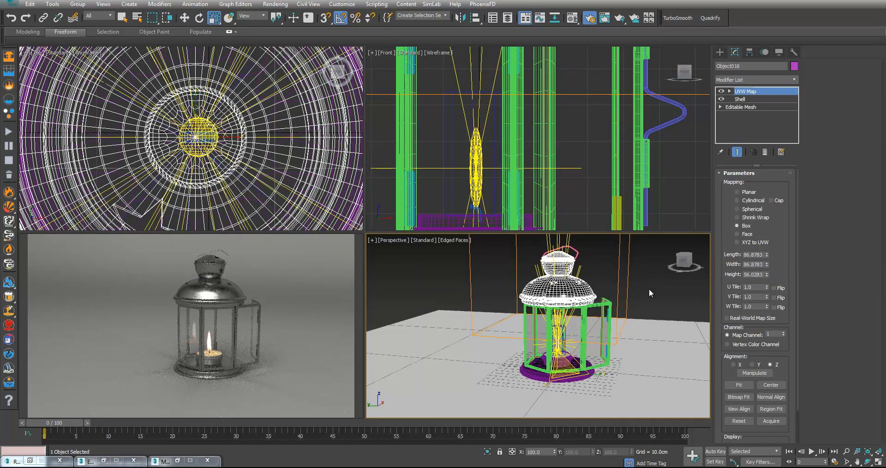
left_click(649, 282)
left_click(570, 380)
key("z")
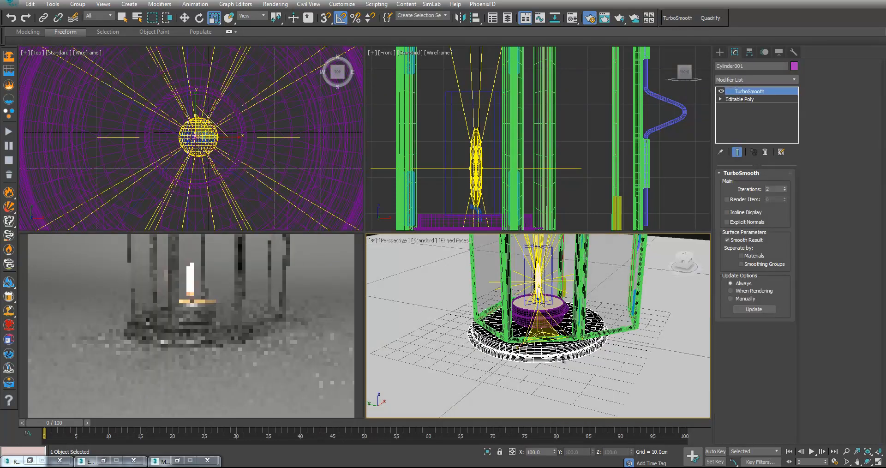
middle_click_drag(646, 300, 583, 320, "alt")
right_click(767, 91)
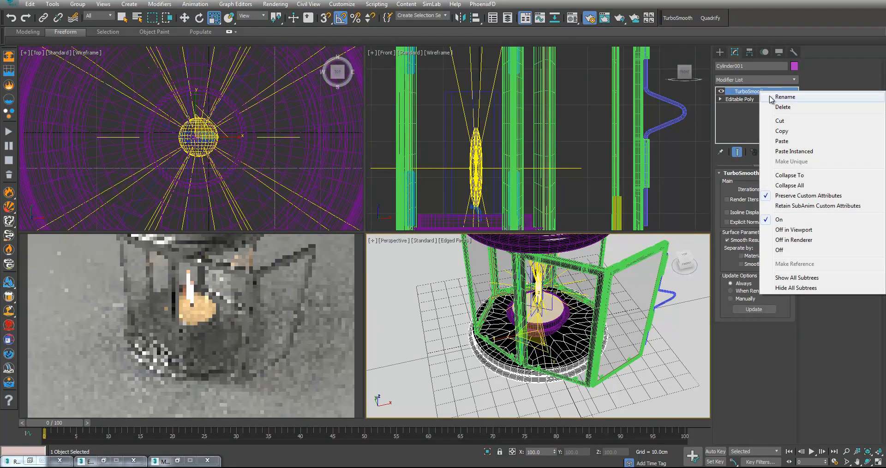
left_click(782, 142)
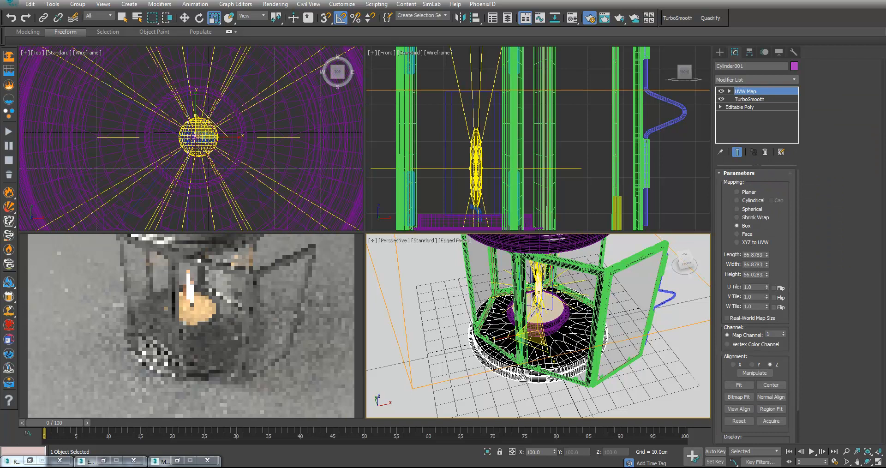
scroll(518, 346, "up", 10)
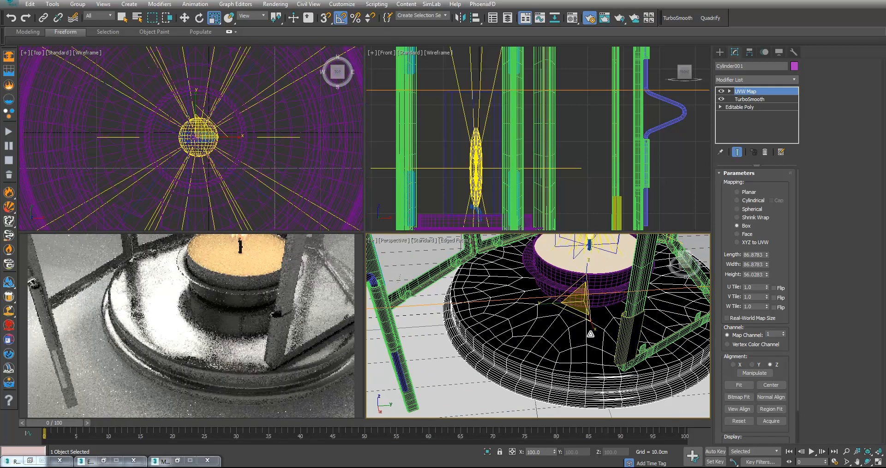
middle_click_drag(588, 335, 571, 364)
Select the lantern's frame, door and handle parts together in the Front view, leaving the flame's light out of the selection
scroll(554, 370, "down", 2)
scroll(580, 344, "down", 2)
scroll(596, 195, "down", 3)
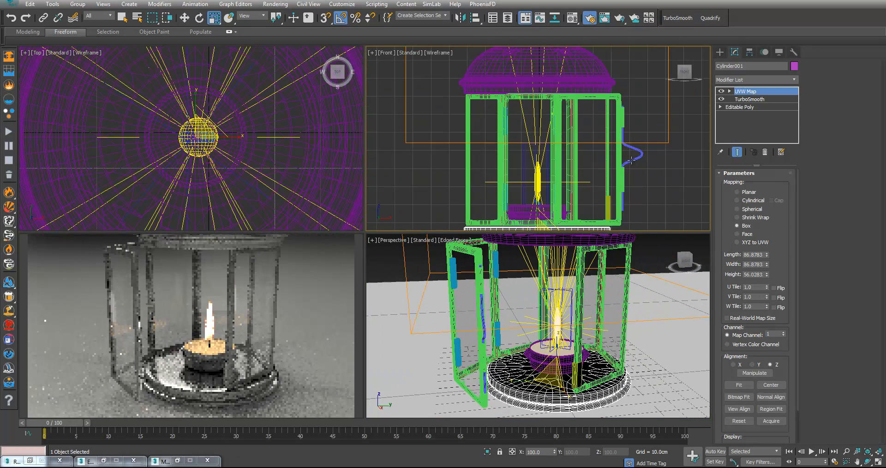
left_click(663, 139)
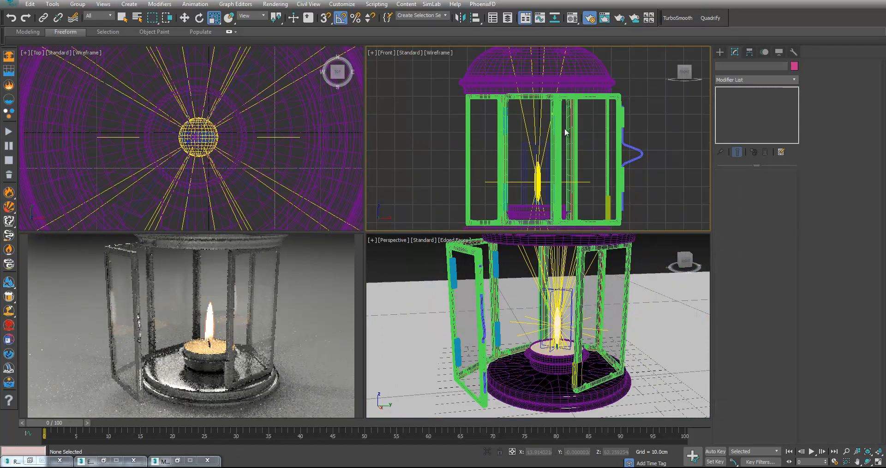
left_click_drag(583, 121, 567, 124)
left_click_drag(458, 113, 564, 127)
left_click(537, 171, "alt")
right_click(640, 307)
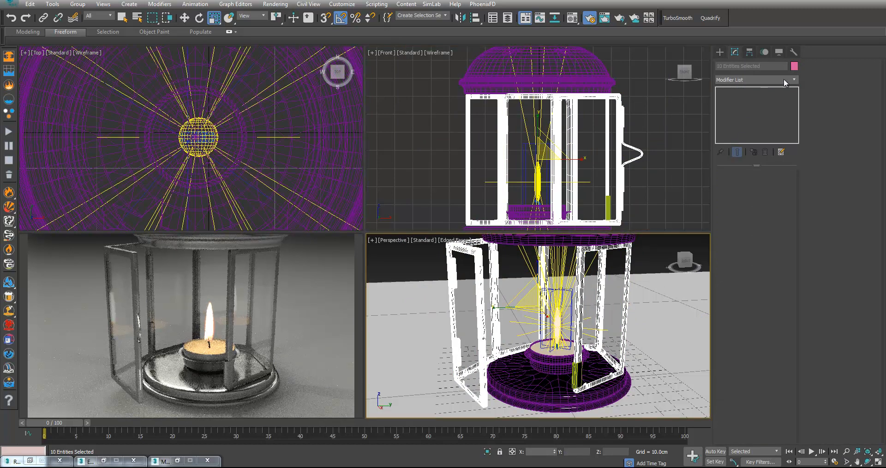
Apply one shared UVW Map modifier with Box mapping to the selected frame and door parts
left_click(795, 81)
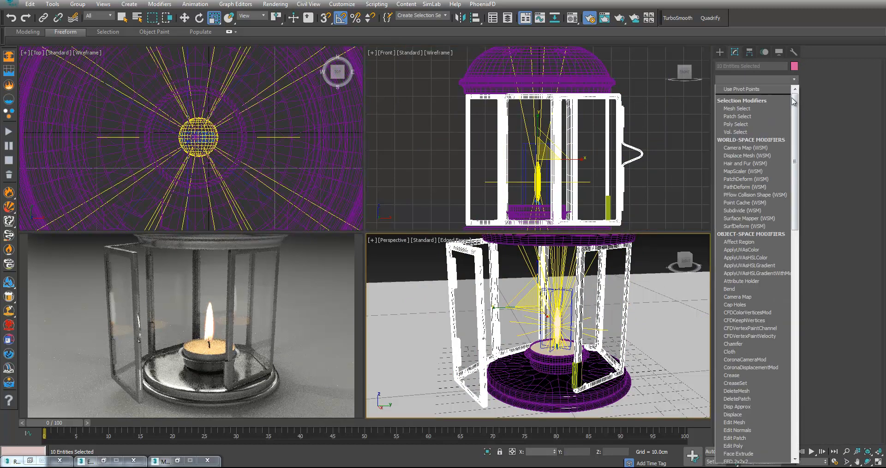
scroll(737, 412, "down", 8)
scroll(737, 412, "down", 4)
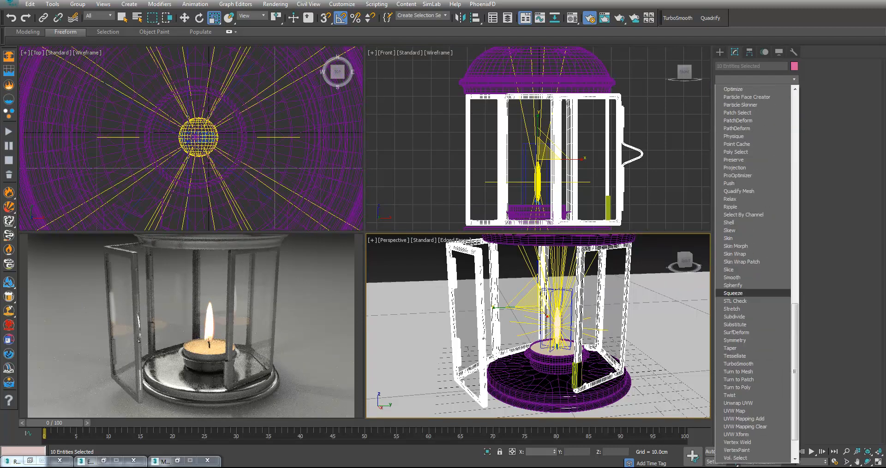
left_click(749, 389)
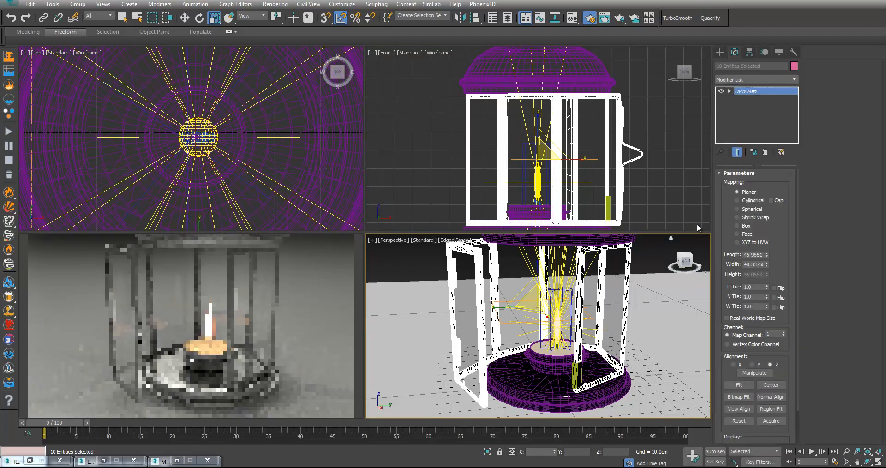
left_click(736, 226)
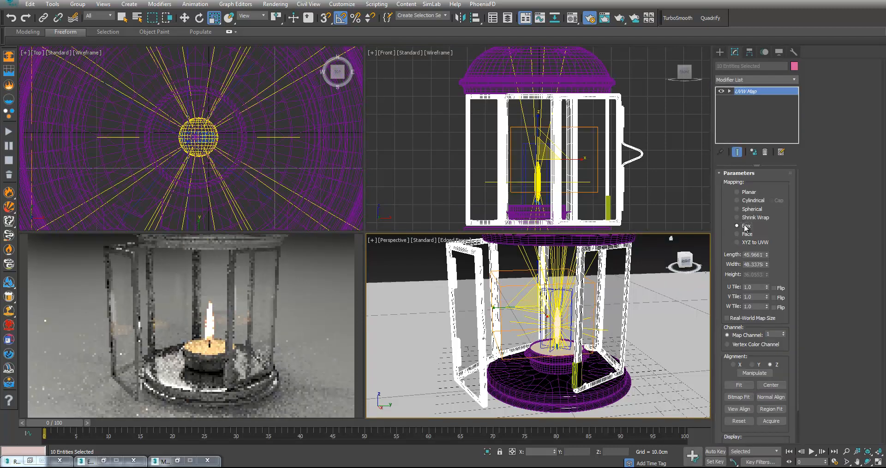
Scale up the shared UVW Map gizmo beyond the frame and door parts, and clear the selection
left_click(762, 92)
left_click_drag(536, 309, 536, 293)
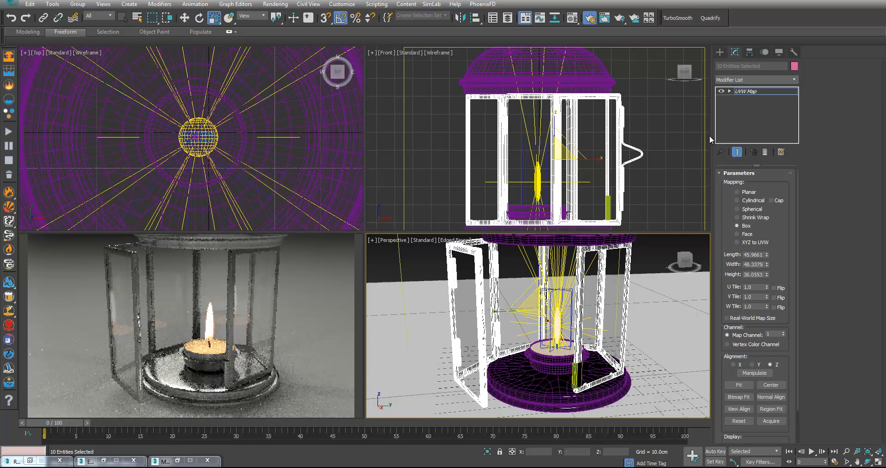
left_click(688, 123)
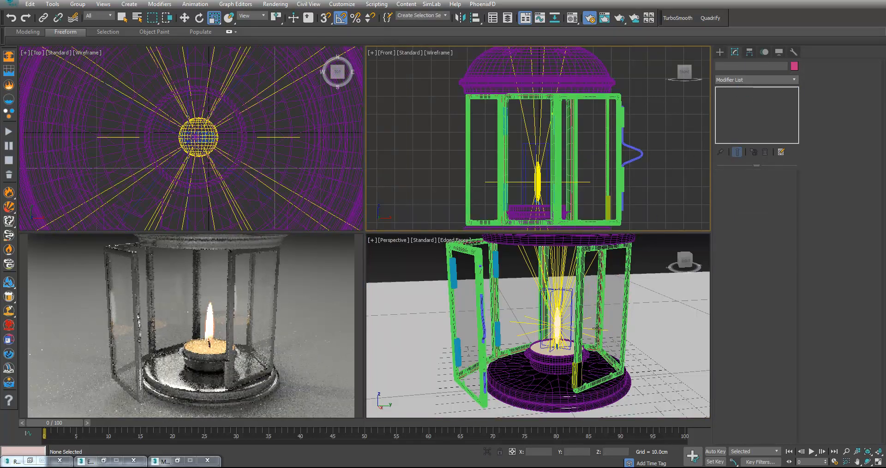
middle_click_drag(593, 327, 588, 333, "alt")
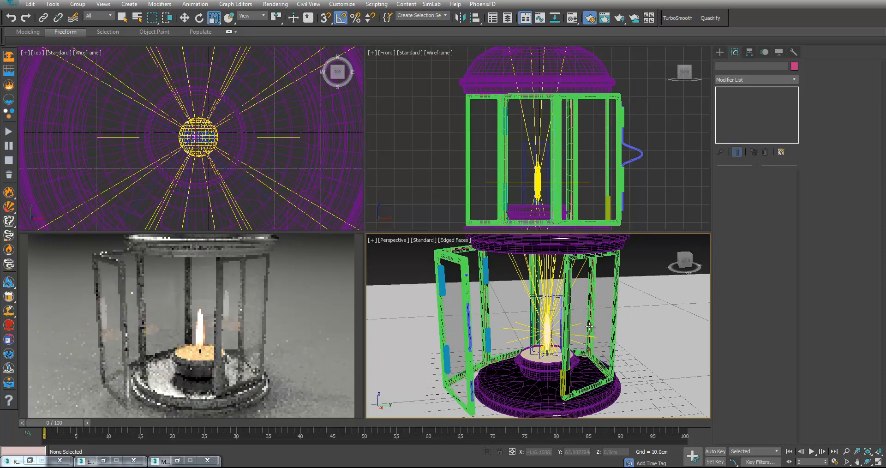
Examine the lantern's metal shading and reflections in the interactive render from several angles around the model
middle_click_drag(560, 345, 583, 353, "alt")
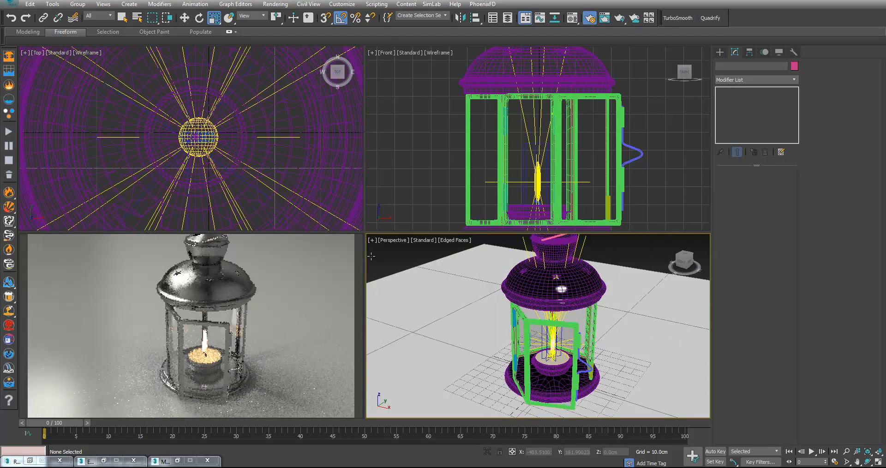
middle_click_drag(510, 356, 560, 355, "alt")
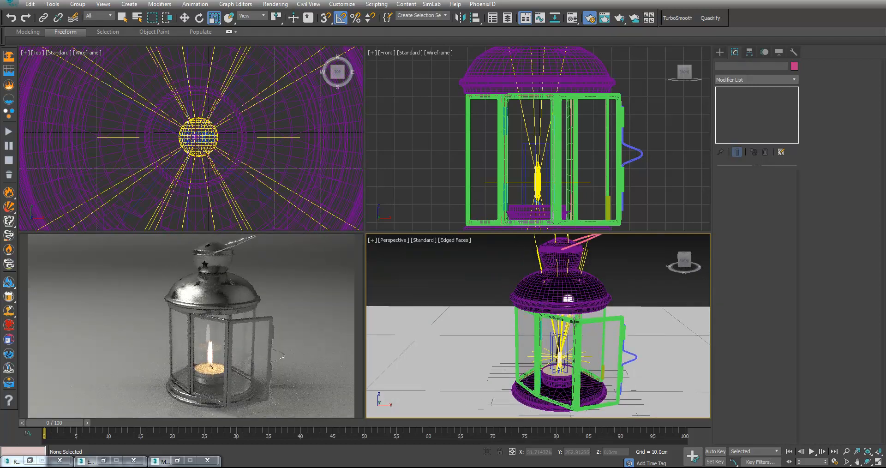
middle_click_drag(568, 326, 611, 325, "alt")
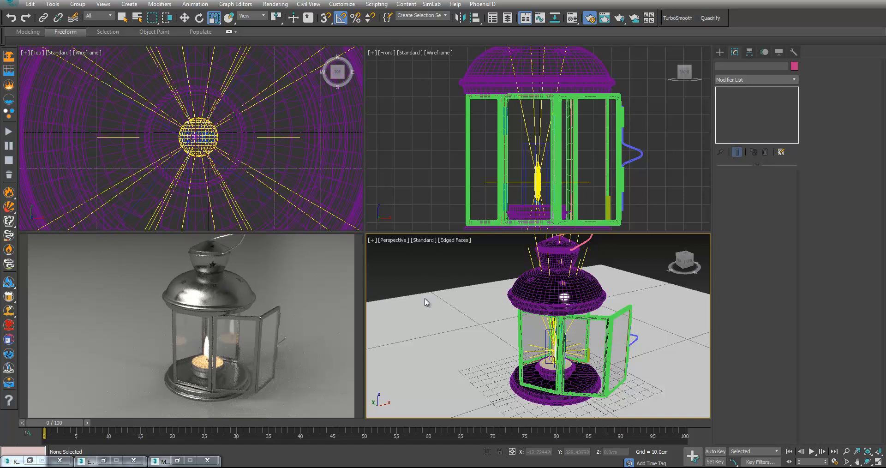
middle_click_drag(570, 328, 551, 342, "alt")
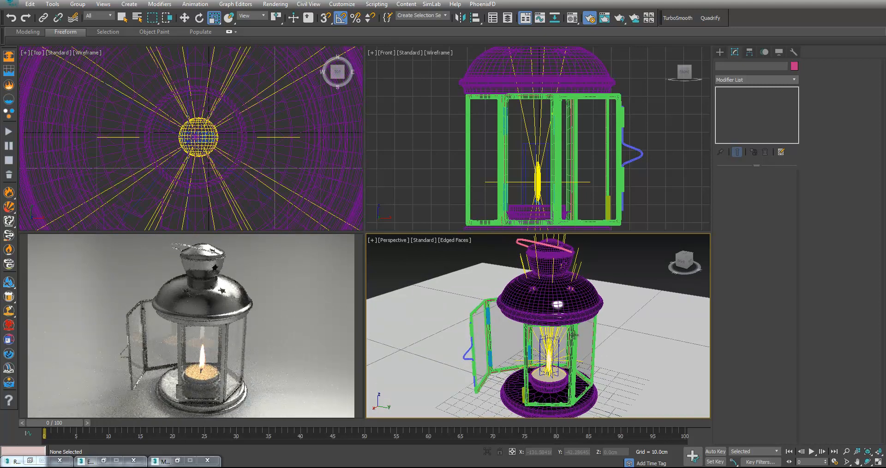
middle_click_drag(581, 342, 601, 337, "alt")
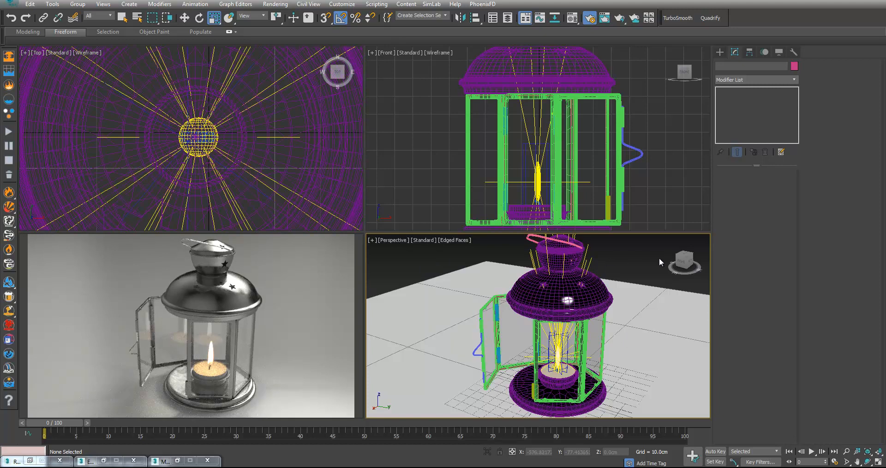
Check the lantern reference photo and change MetalMaterial to a CoronaLayeredMtl, keeping the old material as a sub-material
left_click(572, 17)
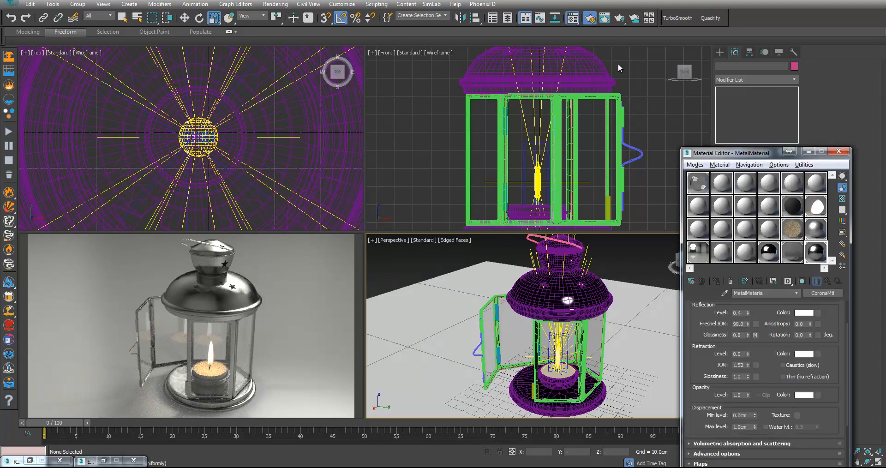
left_click_drag(759, 155, 725, 88)
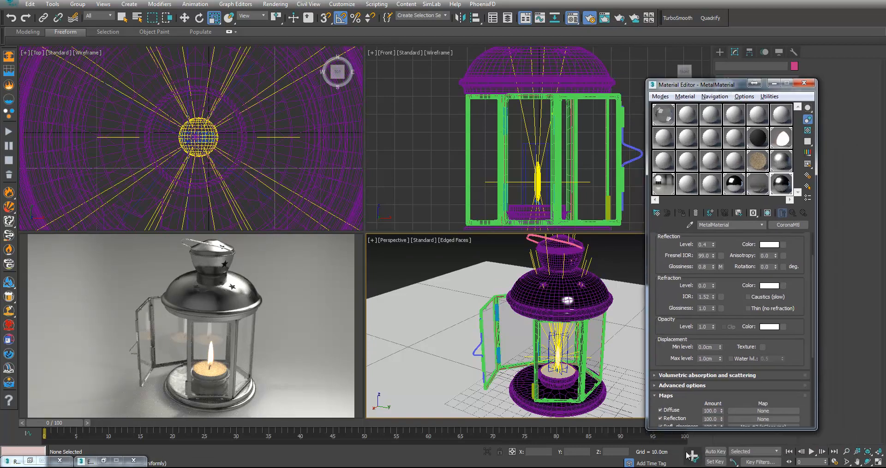
left_click(660, 425)
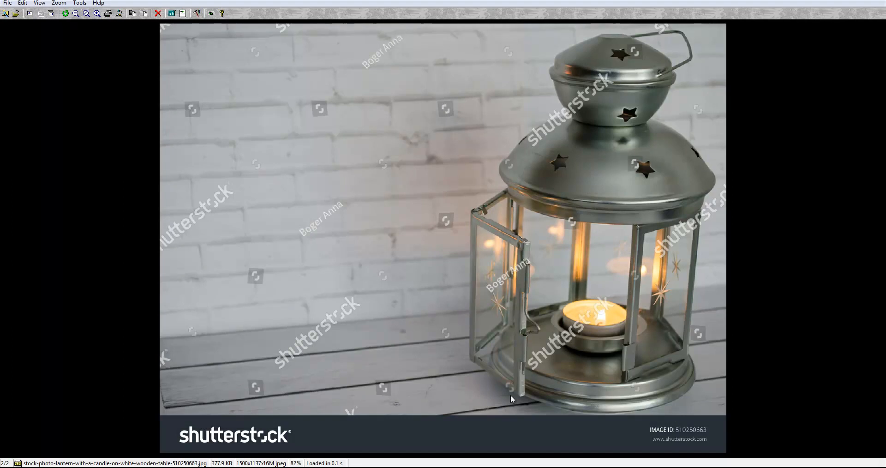
left_click(845, 1)
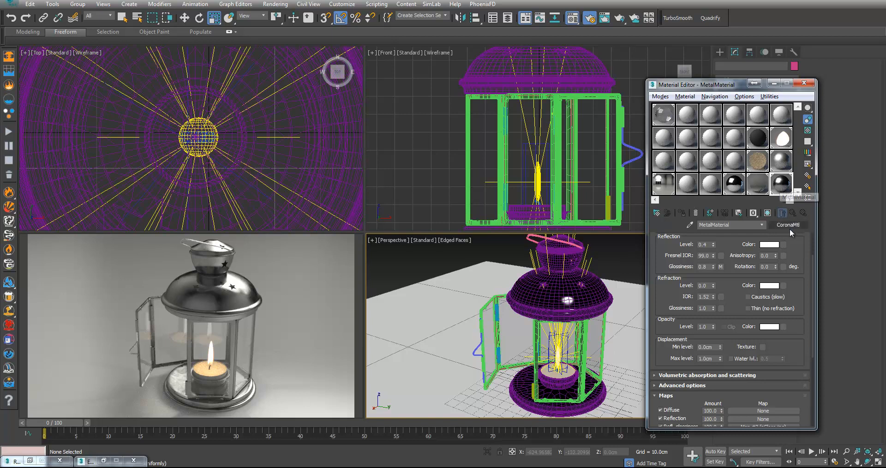
left_click(802, 224)
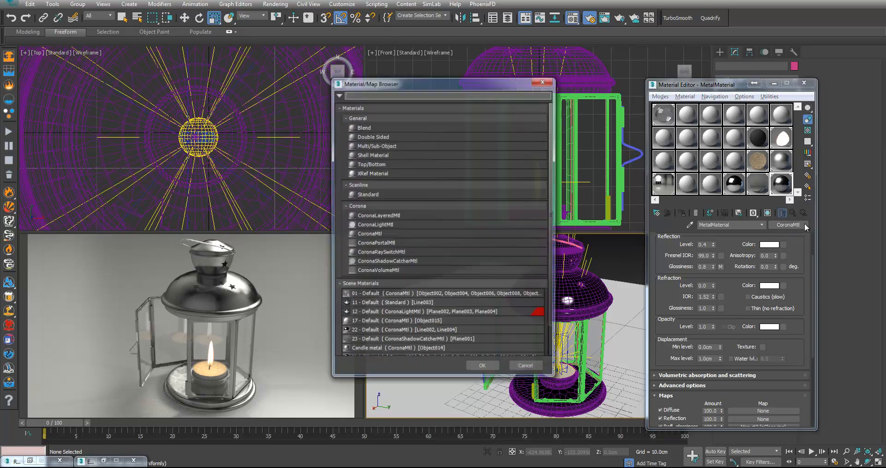
double_click(400, 215)
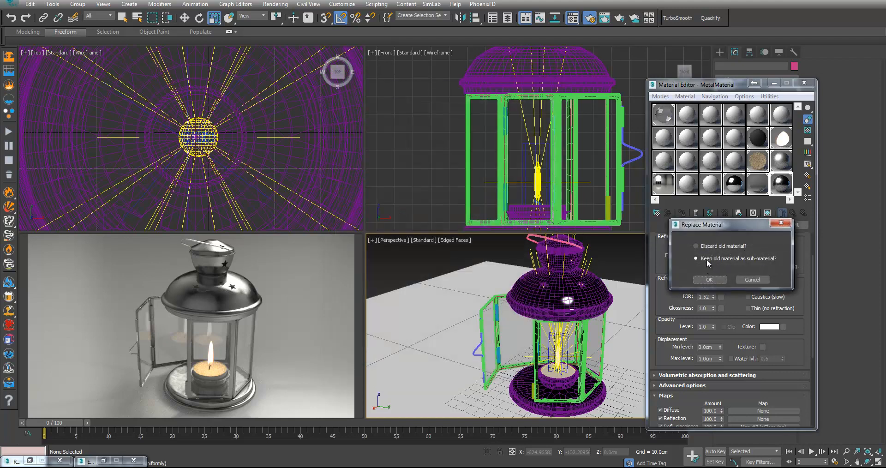
left_click(709, 279)
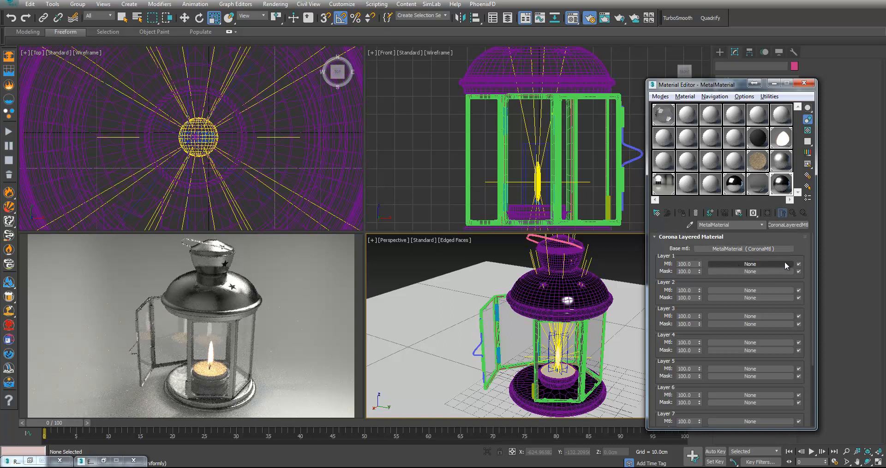
Add a CoronaMtl as Layer 1 of the layered metal with a muted brown diffuse color, about RGB 92, 63, 52
left_click(743, 263)
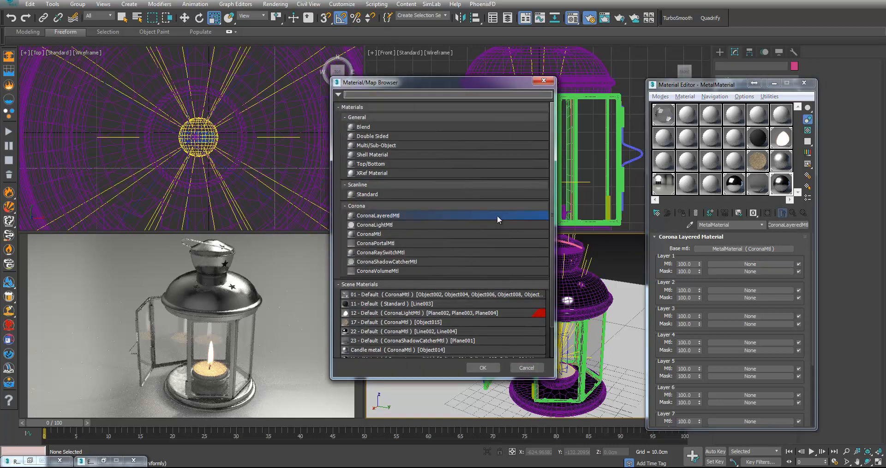
double_click(388, 234)
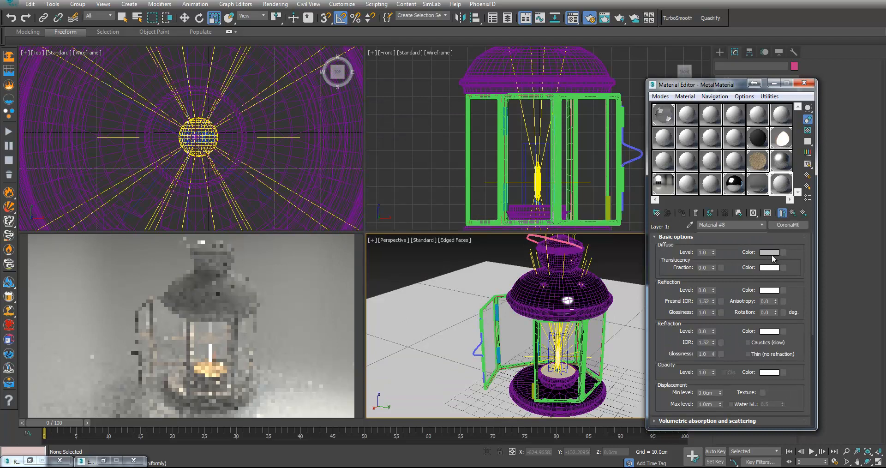
left_click(770, 252)
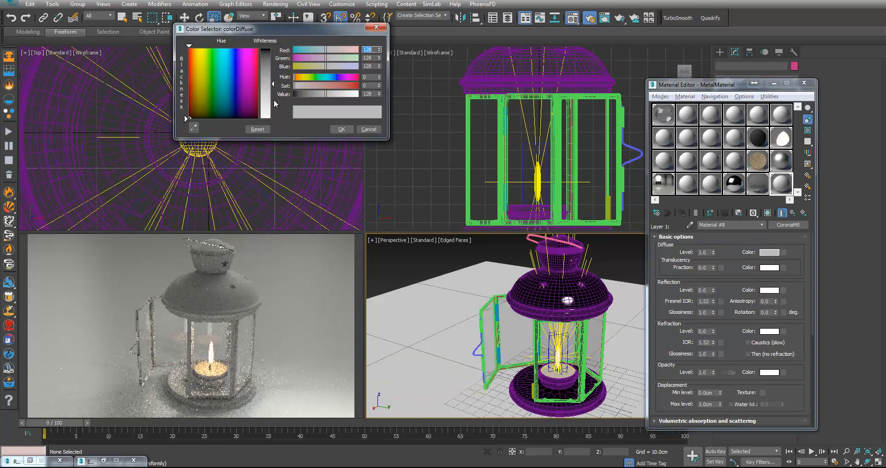
left_click(192, 105)
left_click(272, 63)
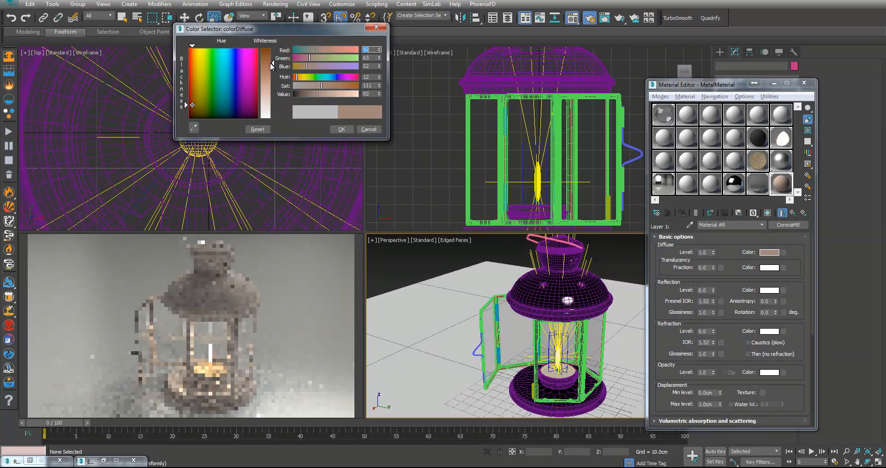
left_click(344, 129)
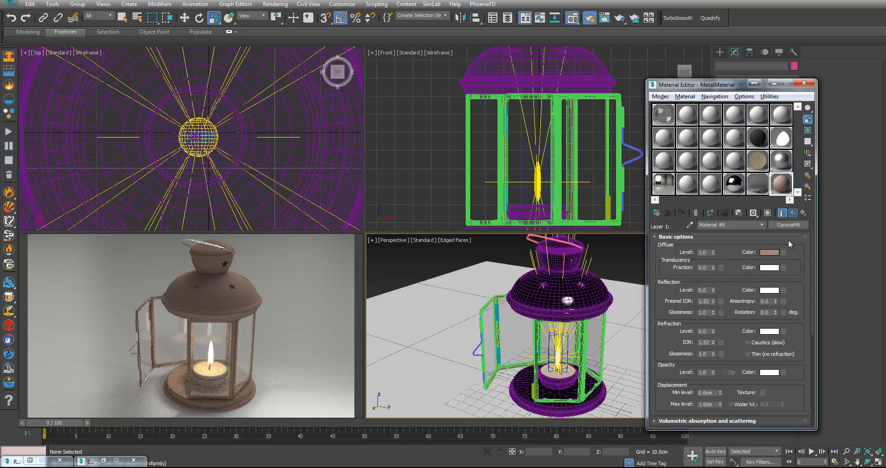
left_click(793, 212)
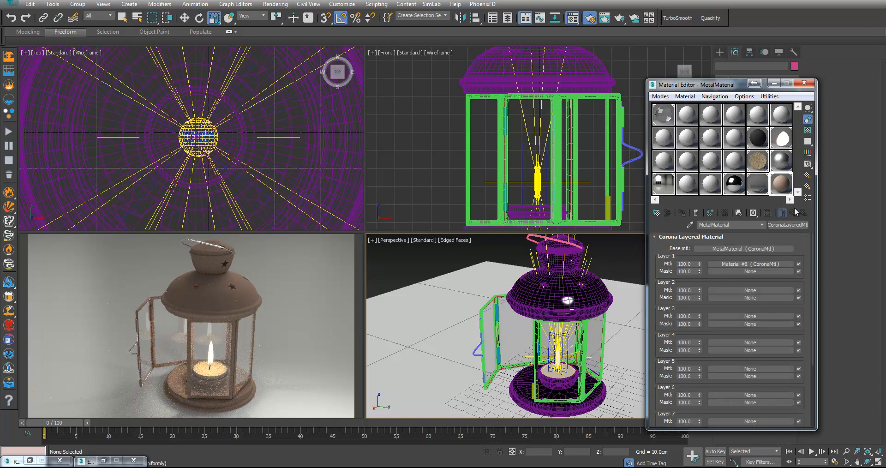
Assign a CoronaAO map as the mask of Layer 1 in the layered metal material
left_click(752, 271)
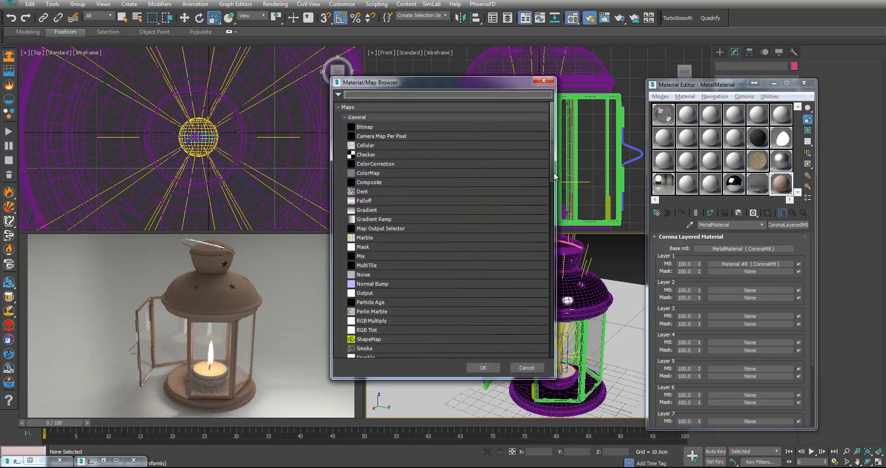
left_click_drag(552, 168, 575, 340)
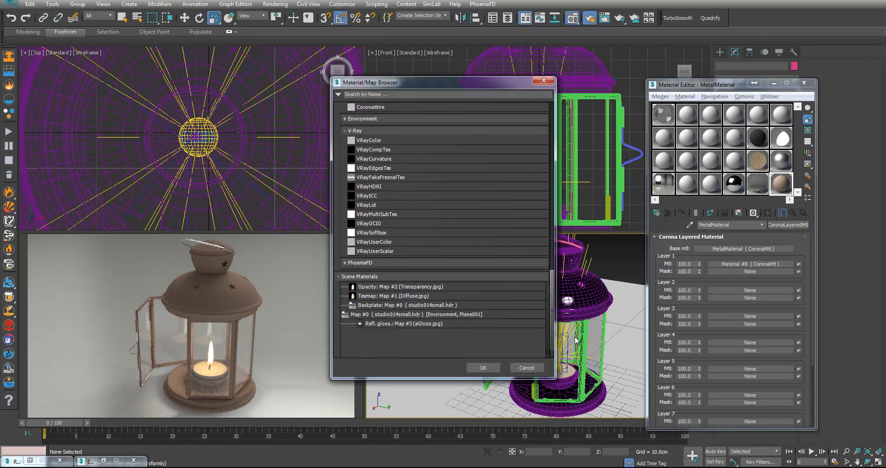
scroll(398, 150, "up", 5)
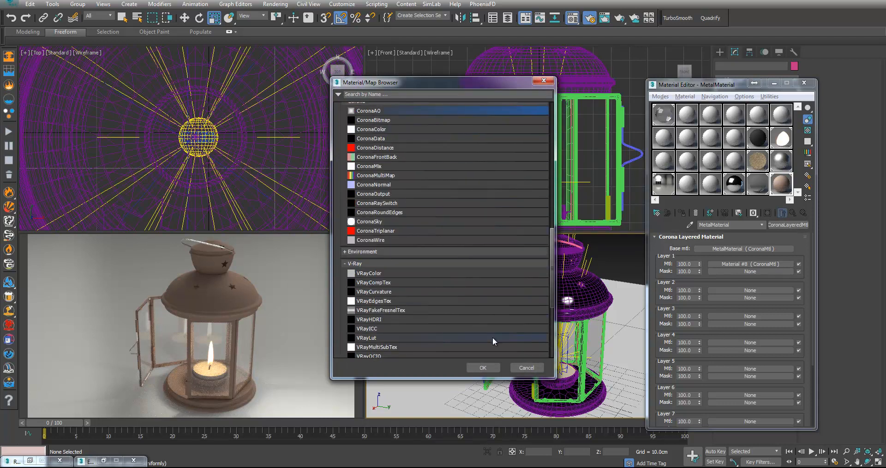
left_click(488, 368)
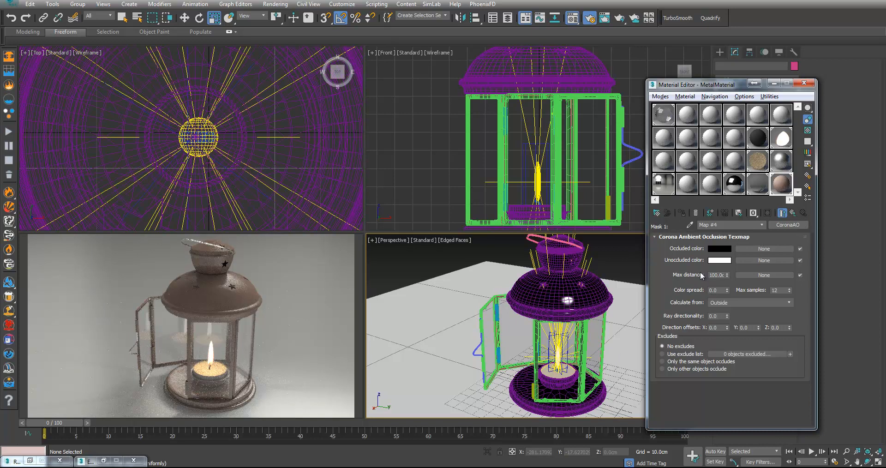
Reduce the AO mask's max distance to 20 cm and further to 5 cm, and swap its occluded and unoccluded colors
double_click(716, 275)
type("20")
key("Return")
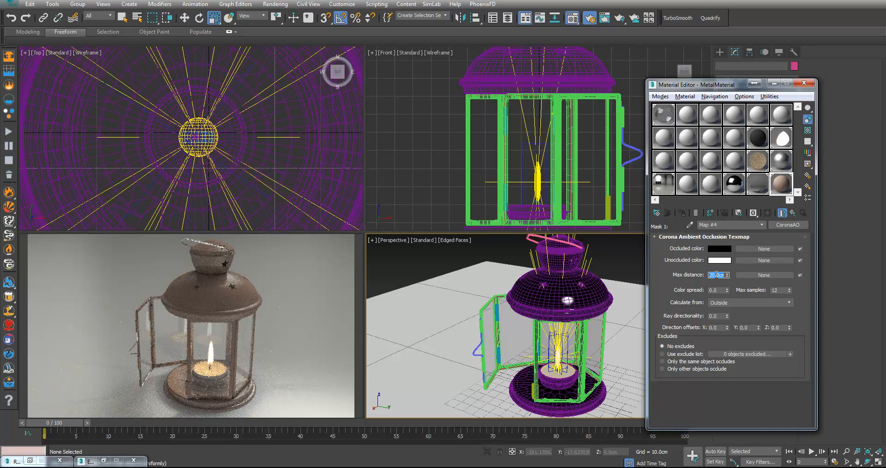
type("5")
key("Return")
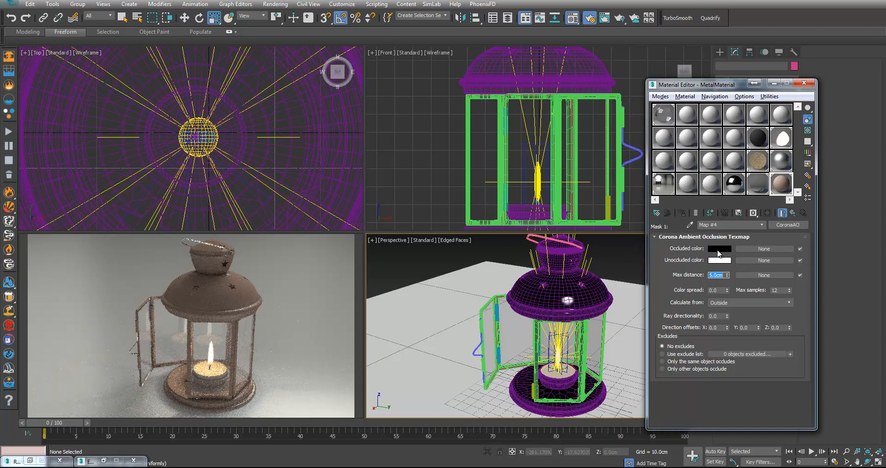
left_click_drag(720, 260, 721, 250)
left_click(692, 262)
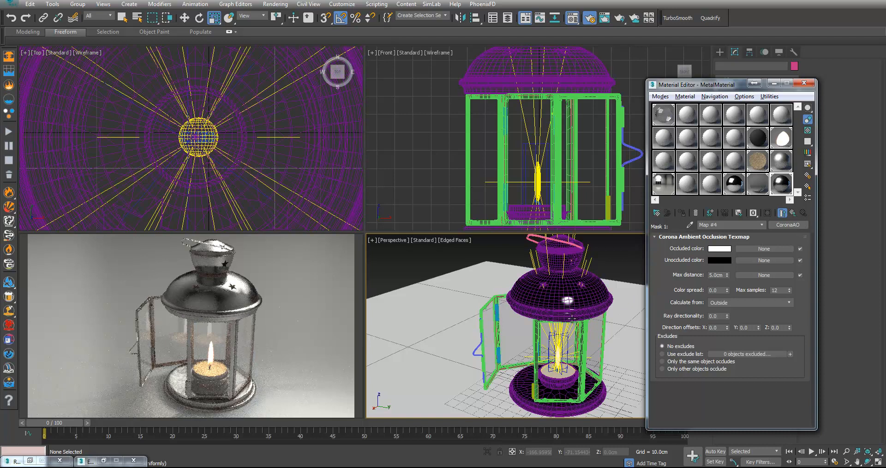
Set the AO mask's color spread to 0.2 and its max distance to 10 cm, judging the result close up on the roof
scroll(570, 317, "up", 5)
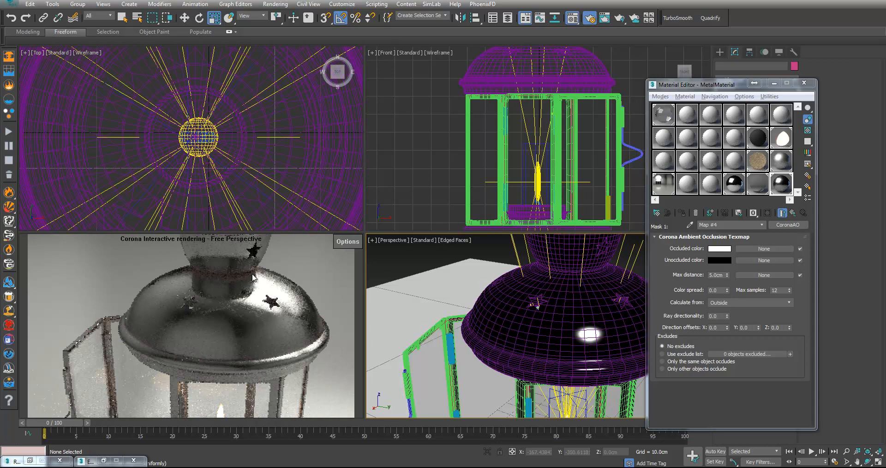
middle_click_drag(583, 280, 567, 303)
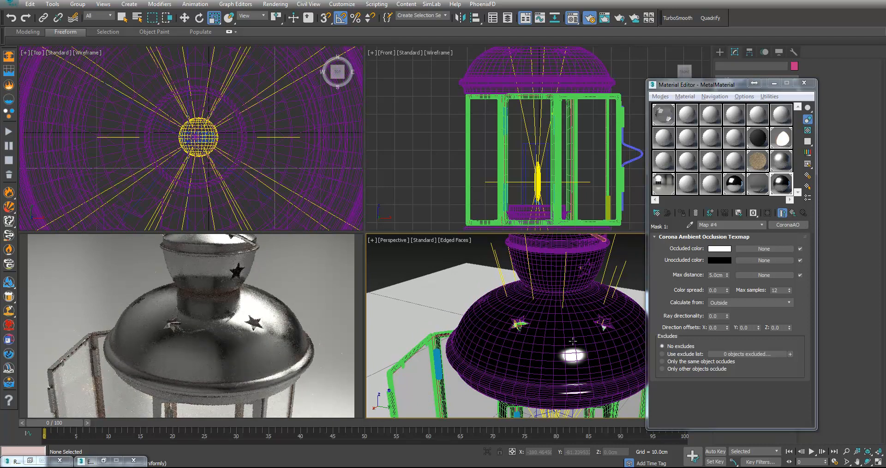
middle_click_drag(573, 340, 560, 314)
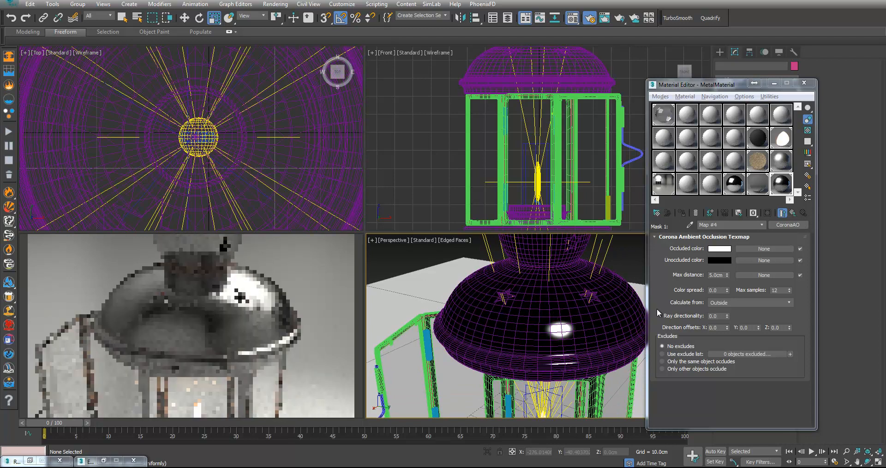
double_click(714, 290)
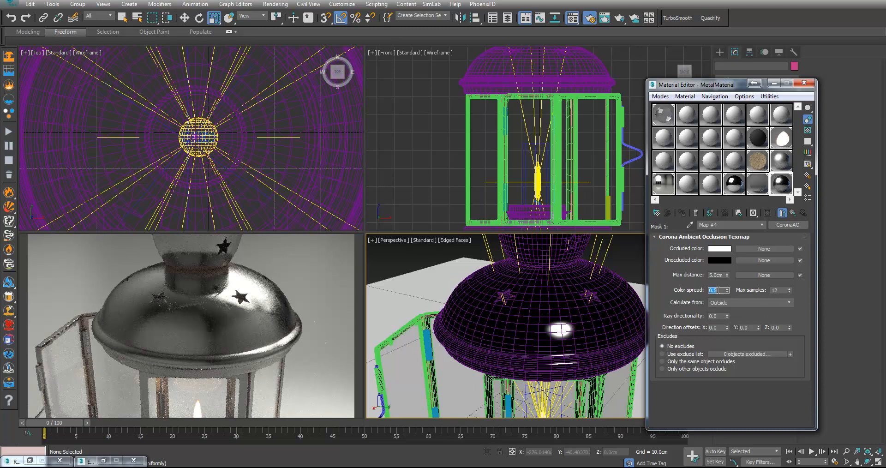
key("Return")
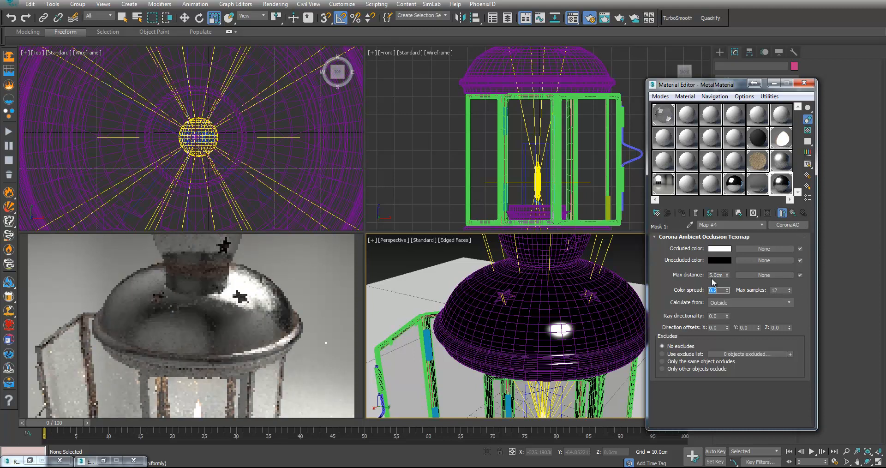
double_click(713, 275)
type("10")
key("Return")
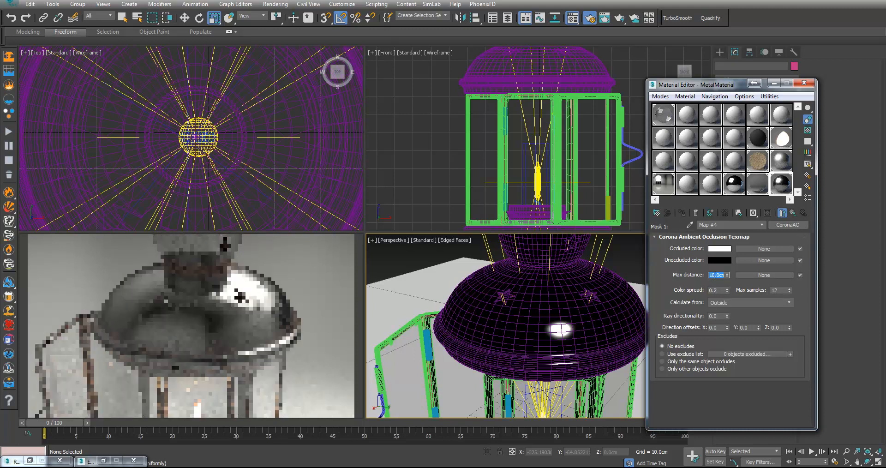
Examine the brown ambient-occlusion layer on the lantern's roof, frame, door and base in the interactive render
middle_click_drag(522, 304, 524, 279)
scroll(532, 334, "down", 2)
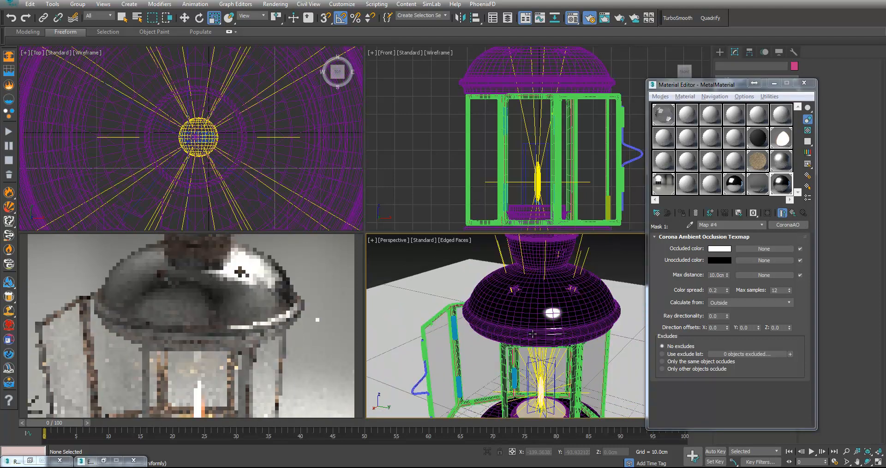
middle_click_drag(532, 366, 531, 339)
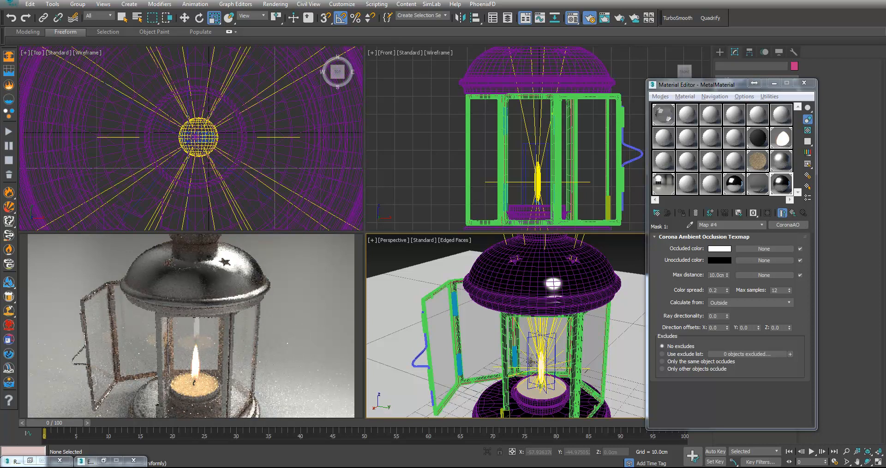
middle_click_drag(530, 361, 536, 338, "alt")
scroll(536, 338, "down", 2)
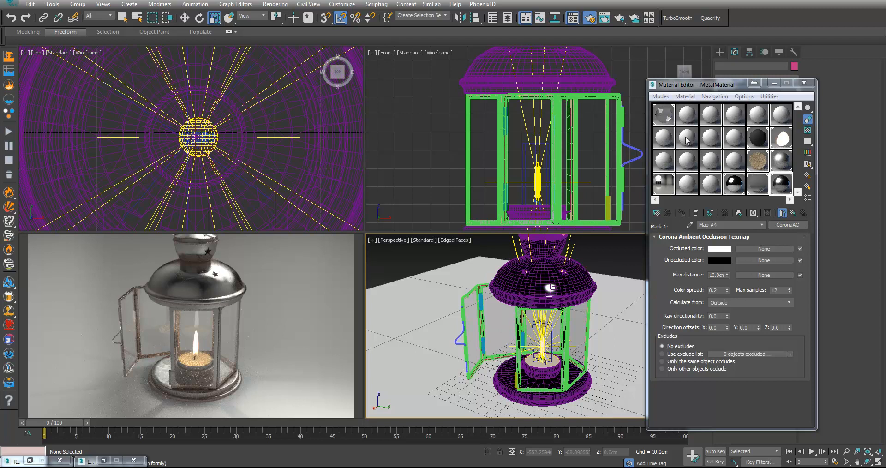
Convert the 01 - Default glass material to a CoronaLayeredMtl, keeping the old material as the base sub-material
left_click(672, 118)
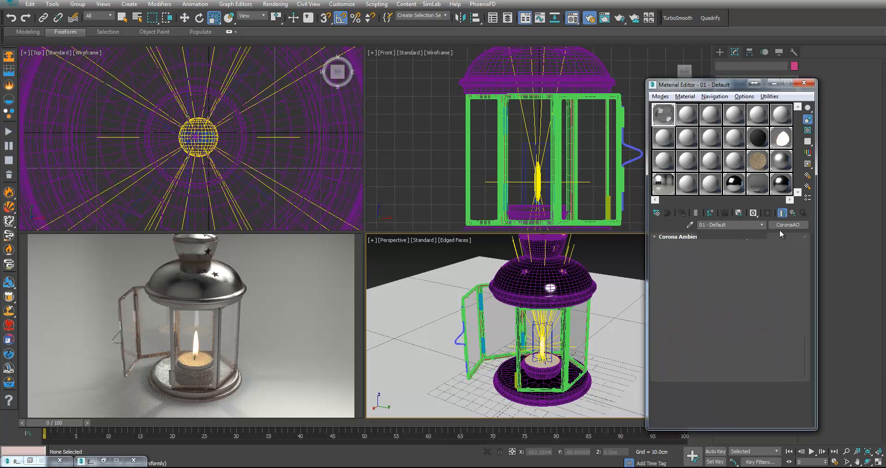
left_click(793, 225)
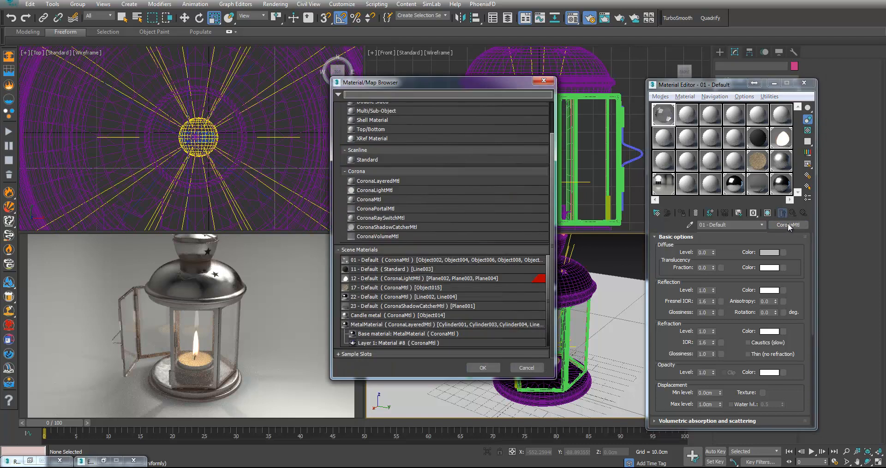
double_click(396, 181)
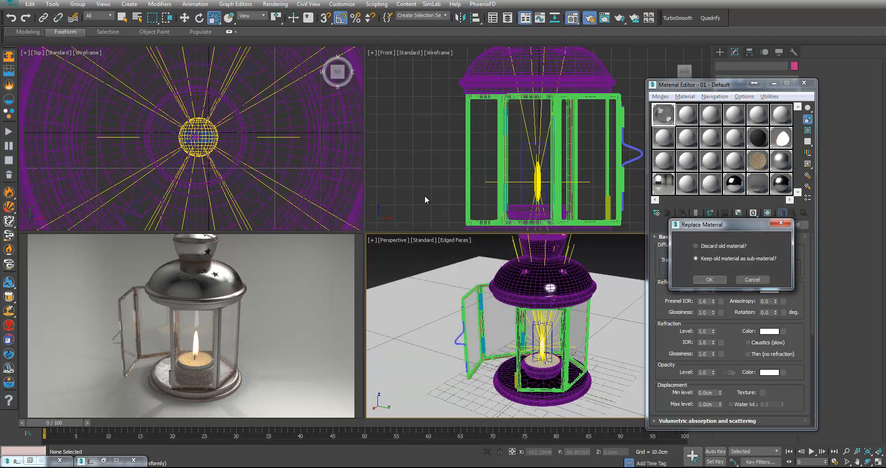
left_click(717, 279)
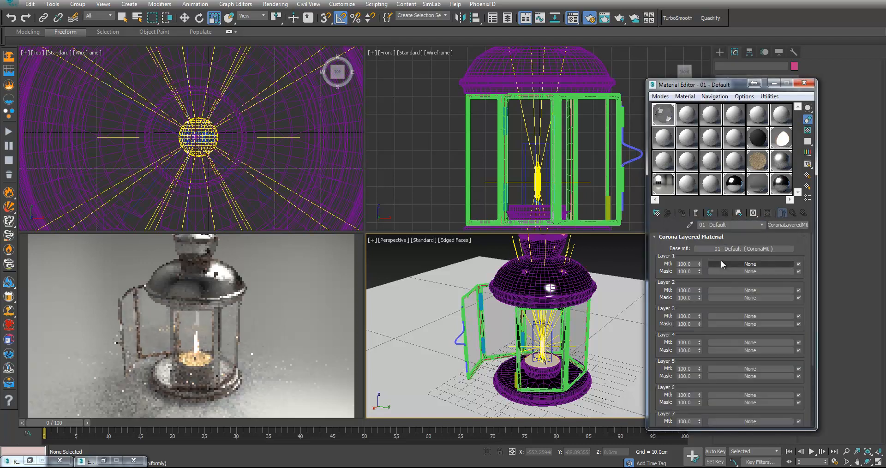
Add a CoronaMtl as Layer 1 of the layered glass material and darken its diffuse color to gray with value 87
left_click(721, 263)
double_click(371, 199)
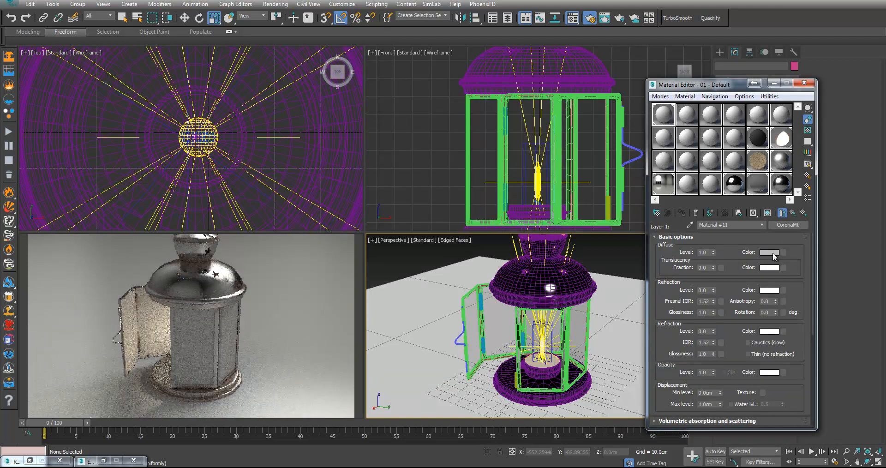
left_click(769, 252)
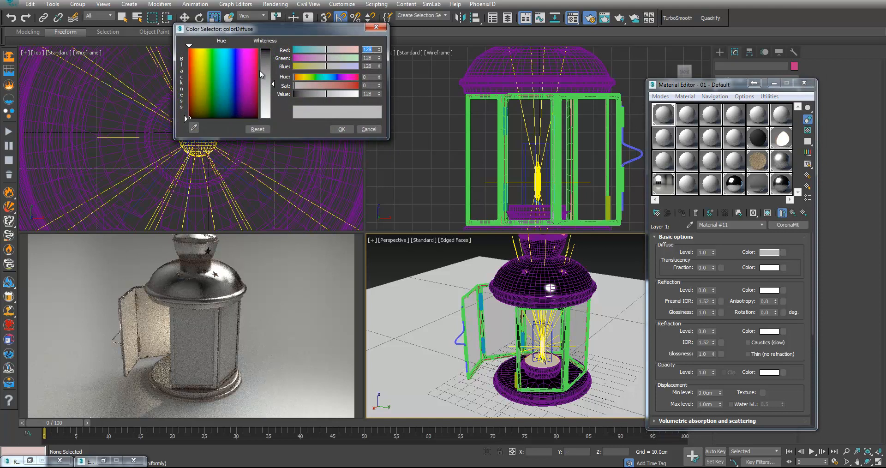
left_click_drag(269, 73, 268, 76)
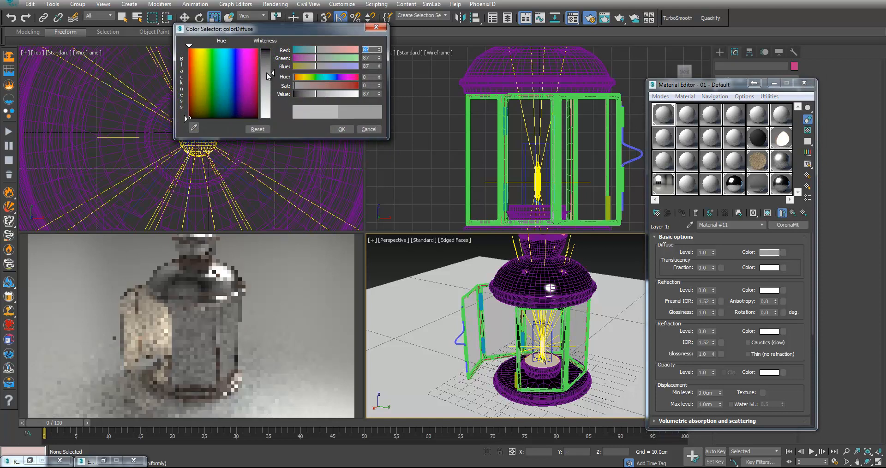
left_click(341, 129)
left_click(792, 214)
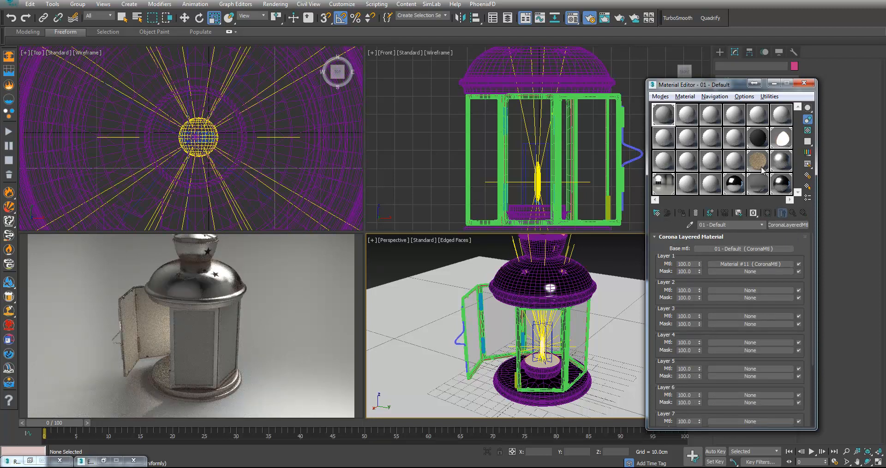
Copy the reflection glossiness map aGloss.jpg from MetalMaterial's base material into an unused sample slot
left_click(781, 190)
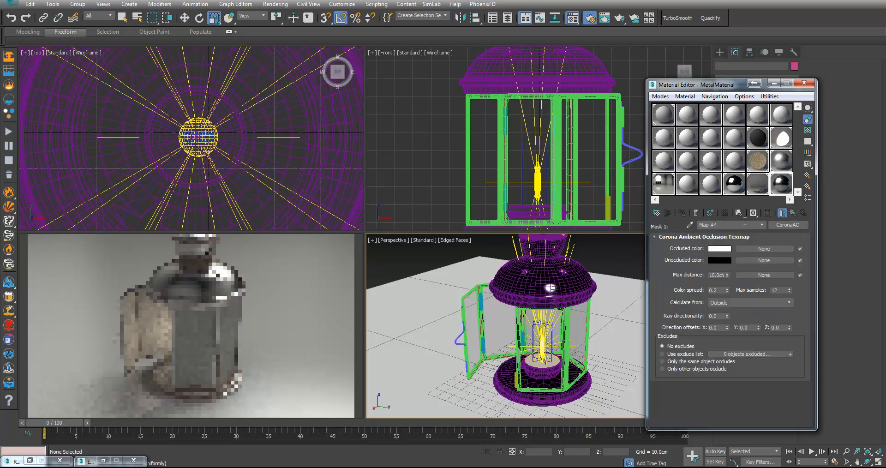
left_click(785, 214)
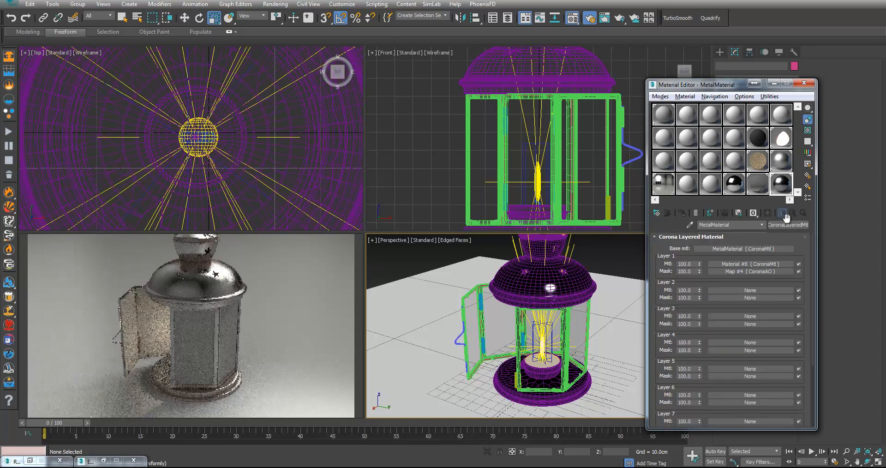
left_click(757, 246)
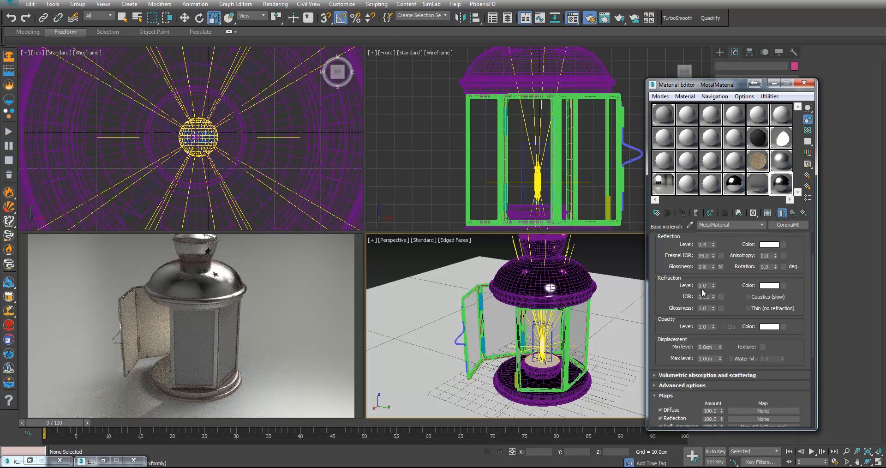
left_click_drag(736, 171, 735, 163)
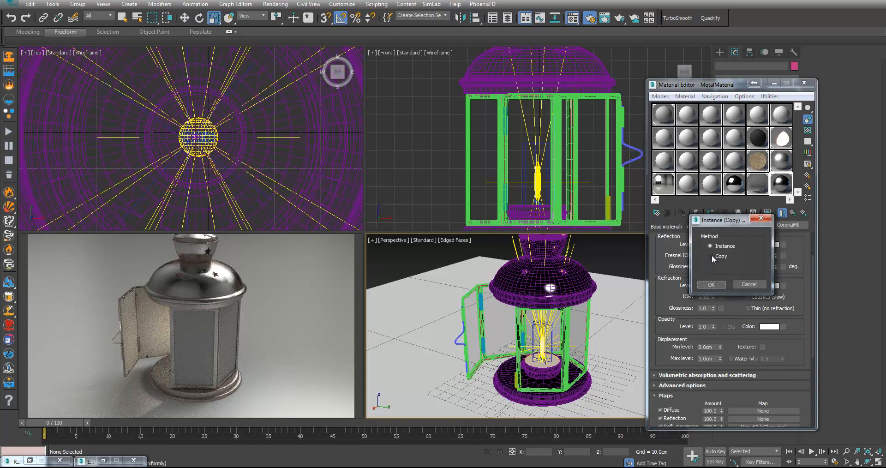
left_click(711, 285)
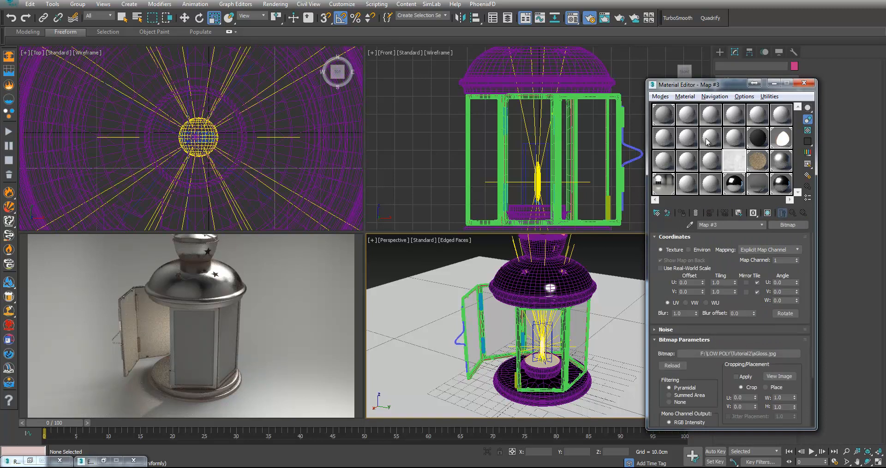
Assign the aGloss.jpg map as the mask of Layer 1 in the layered glass material
left_click(663, 117)
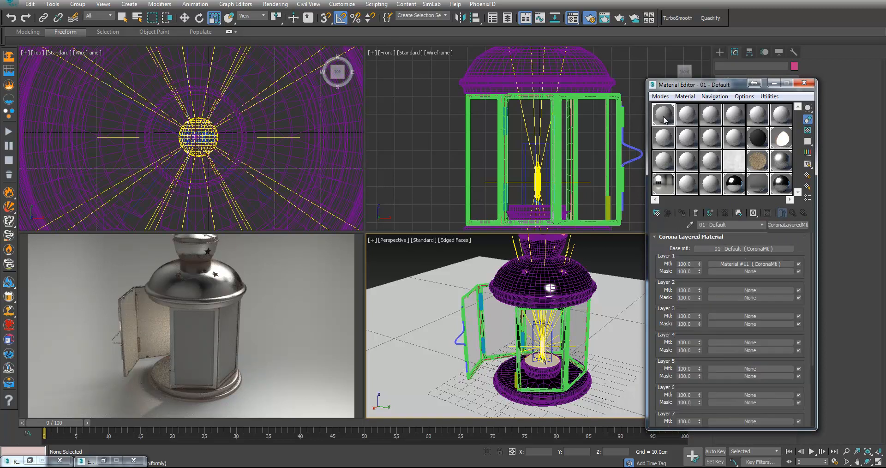
left_click_drag(735, 164, 725, 271)
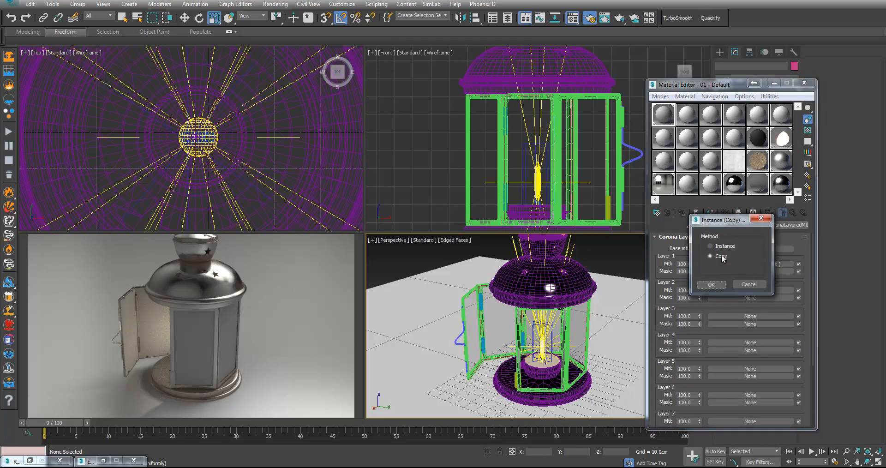
left_click(716, 284)
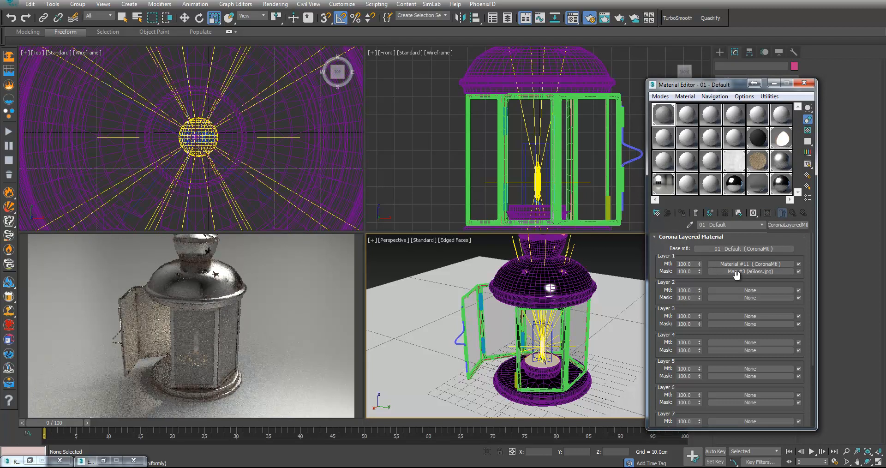
Swap the base material and the Layer 1 material, making the gray material the base and the glass Layer 1
left_click(733, 273)
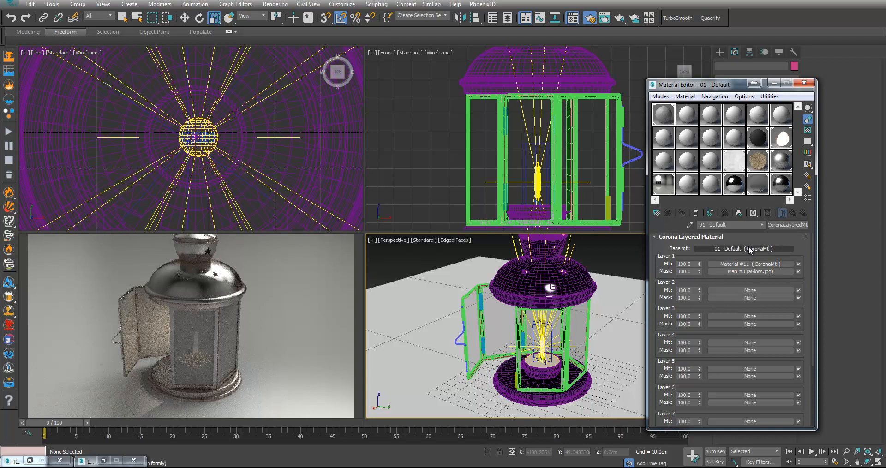
left_click(727, 264)
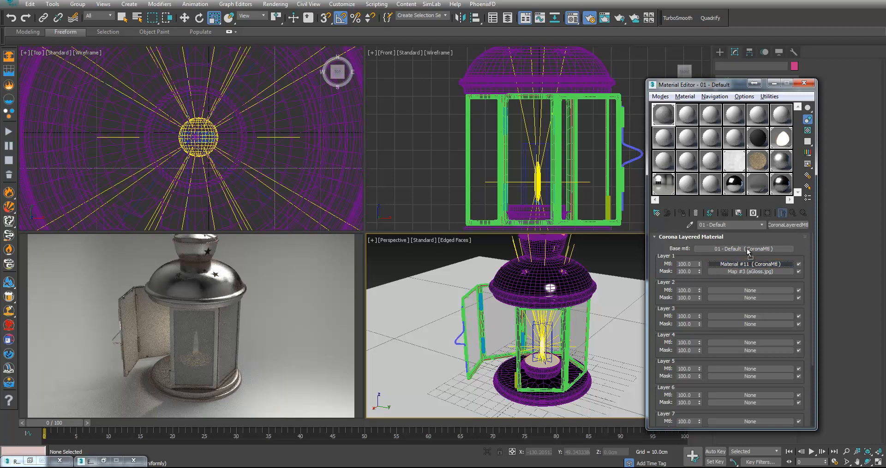
left_click(711, 266)
left_click(712, 282)
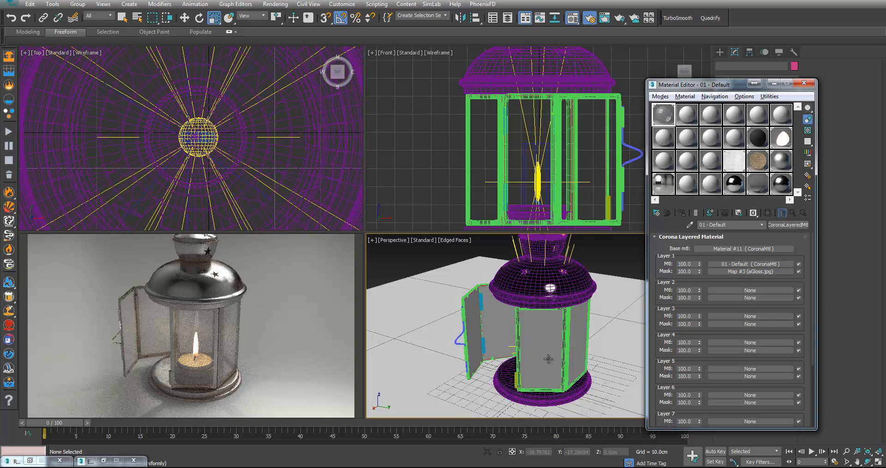
Open the glass material's Layer 1 mask map and enable the color map in its output settings
left_click(553, 339)
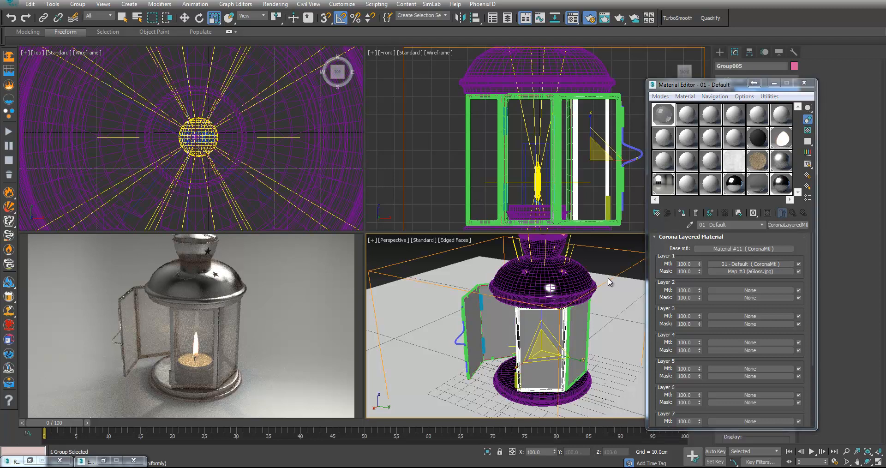
left_click(447, 256)
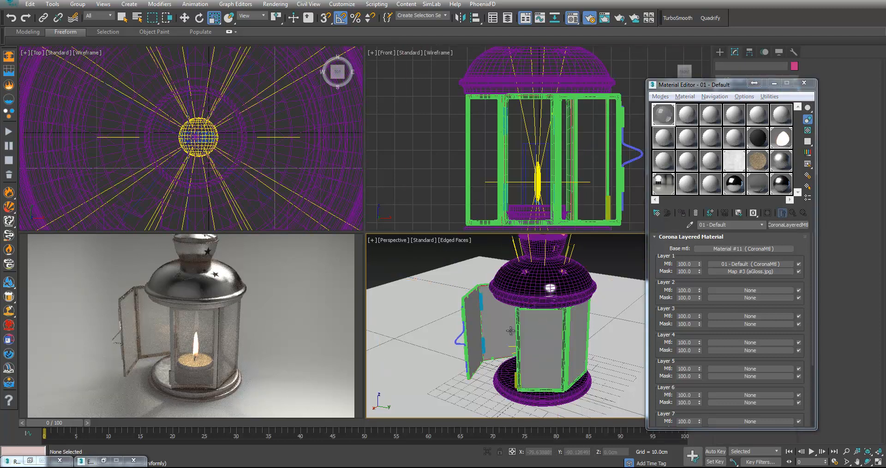
scroll(523, 338, "up", 5)
scroll(524, 338, "up", 3)
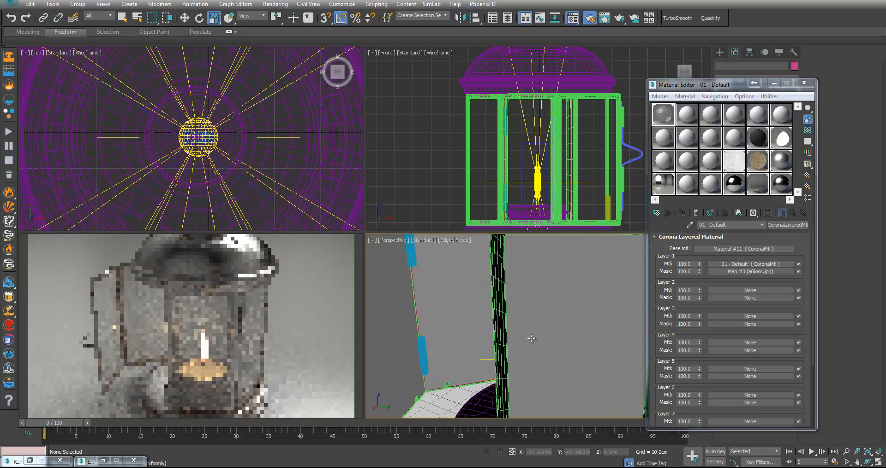
left_click(867, 461)
mouse_move(559, 320)
left_mouse_down()
mouse_move(563, 312)
mouse_move(535, 327)
mouse_move(544, 312)
left_mouse_up()
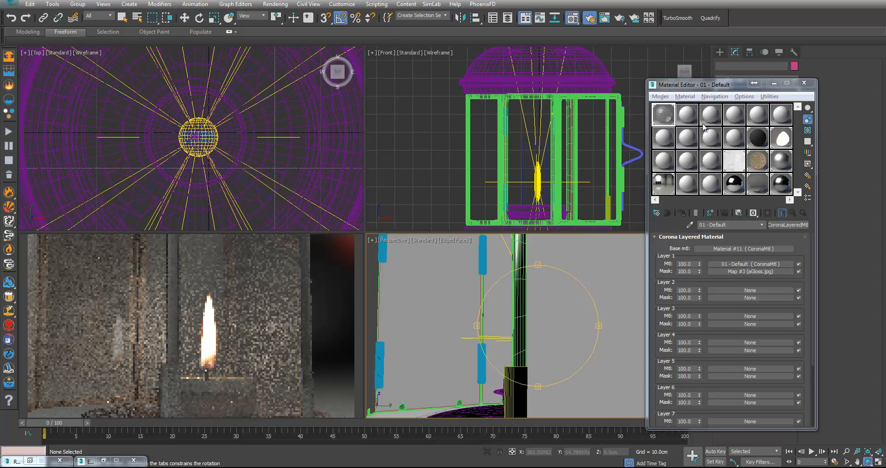
left_click(738, 271)
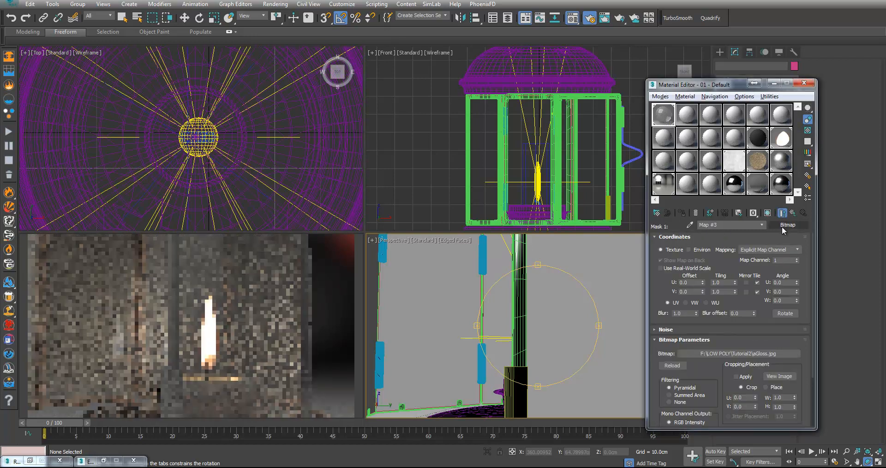
left_click_drag(803, 296, 796, 313)
scroll(796, 313, "down", 3)
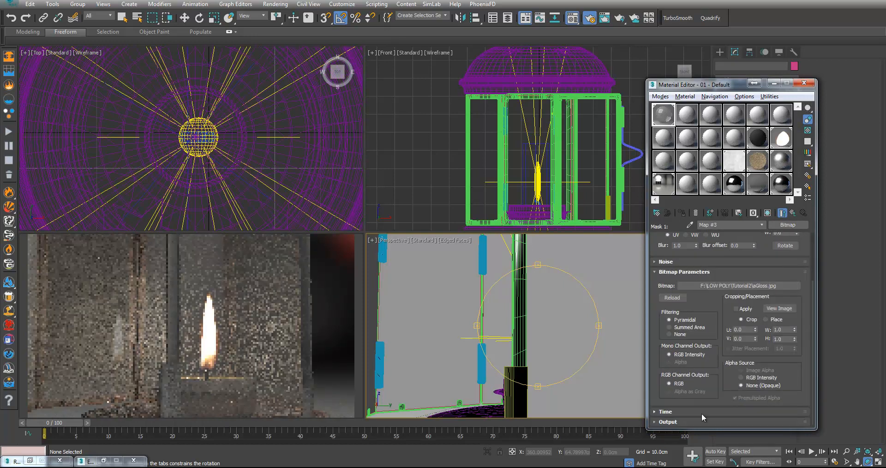
scroll(702, 419, "down", 3)
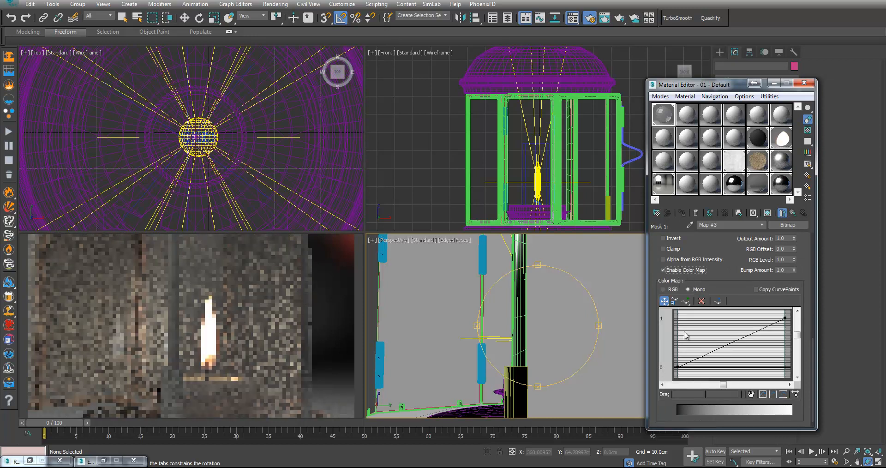
Convert both end points of the mask's color map curve to Bezier-Corner
right_click(675, 369)
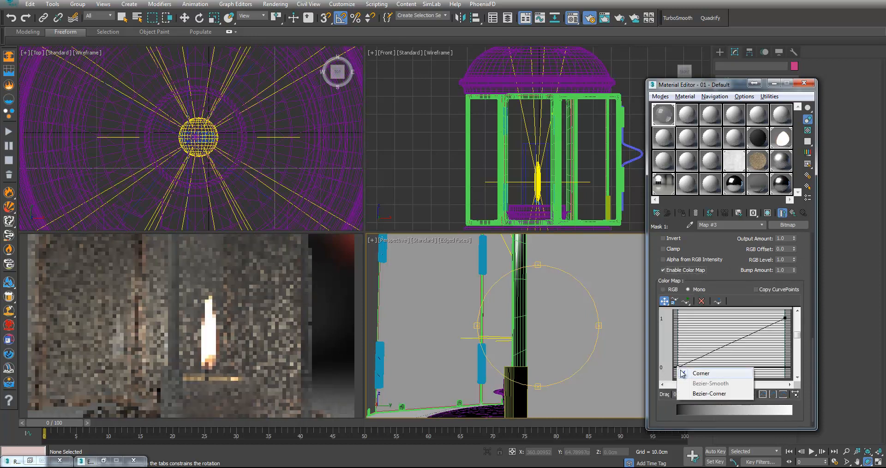
left_click(697, 394)
right_click(785, 319)
left_click(736, 318)
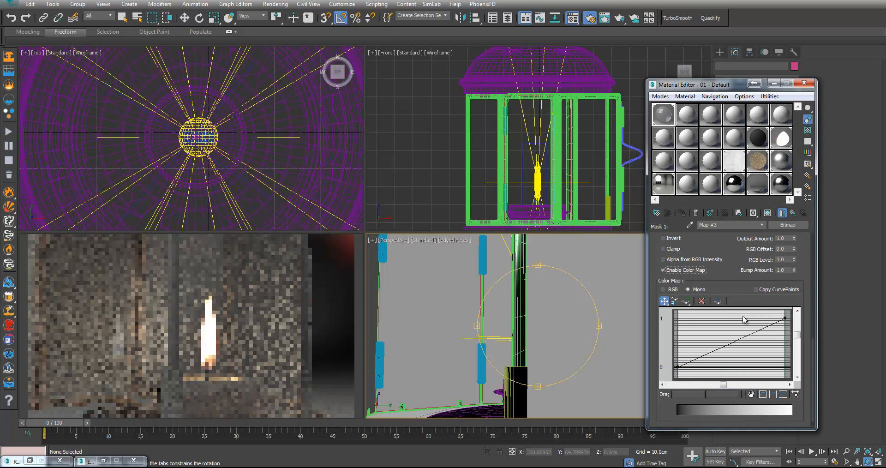
right_click(784, 319)
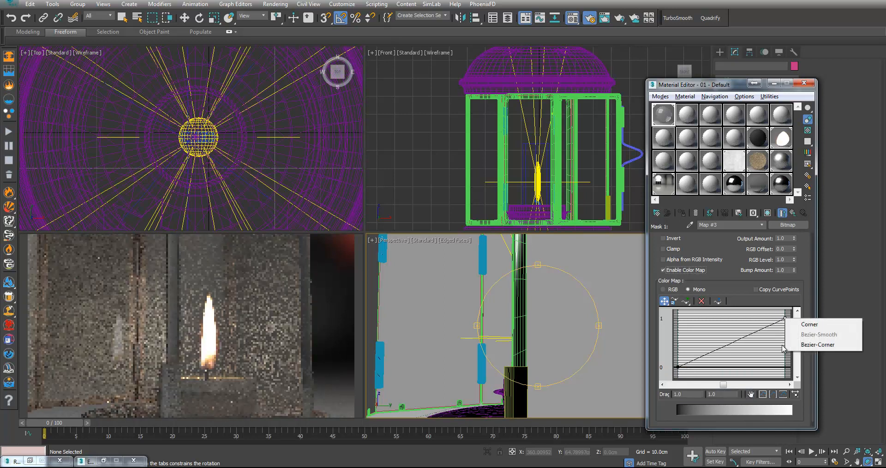
left_click(791, 346)
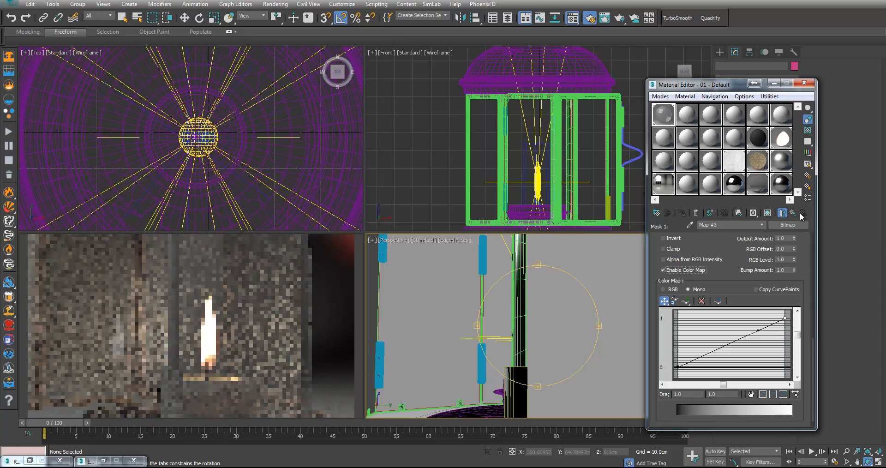
Show only the mask map in the glass material's sample and open an enlarged preview beside the curve
left_click(782, 213)
double_click(671, 119)
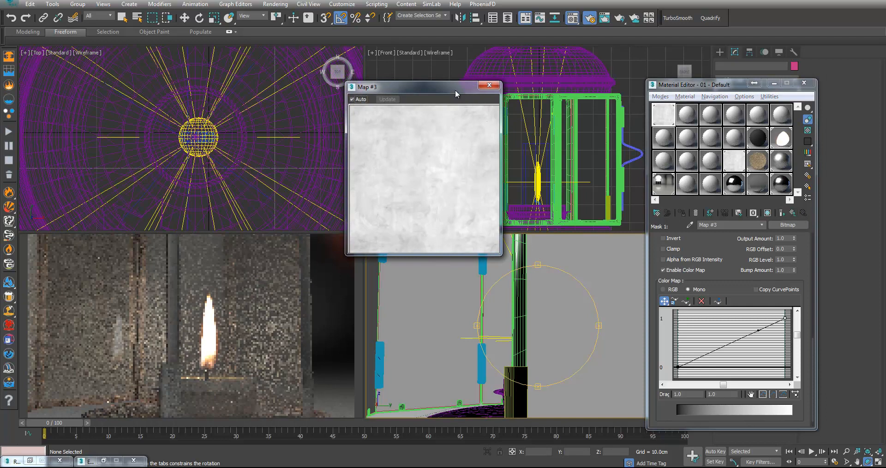
left_click_drag(455, 90, 513, 90)
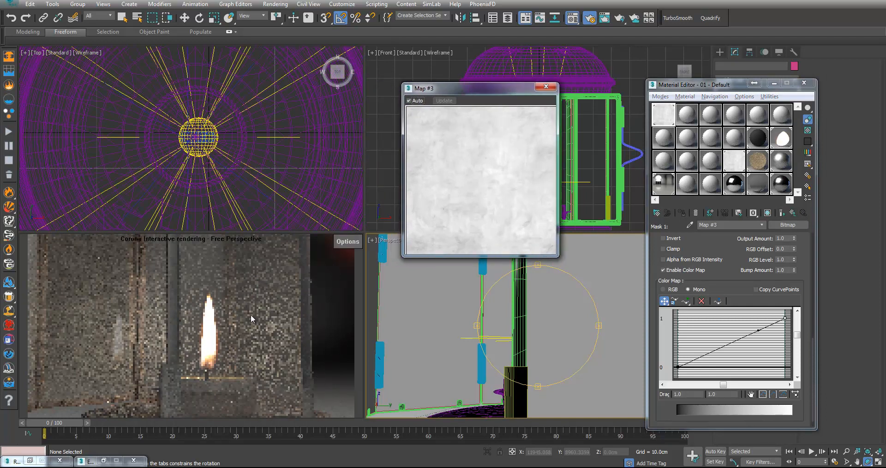
Bend the mask's color map curve upward with both end points' handles to brighten the map
left_click(677, 367)
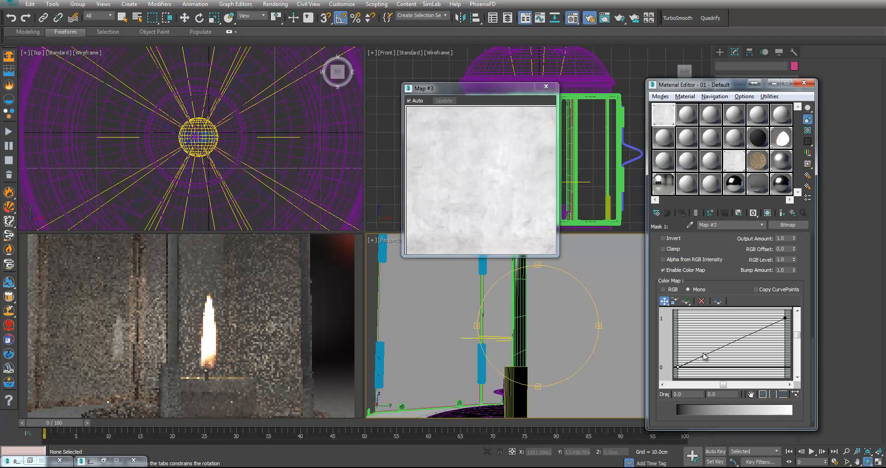
left_click_drag(704, 353, 703, 334)
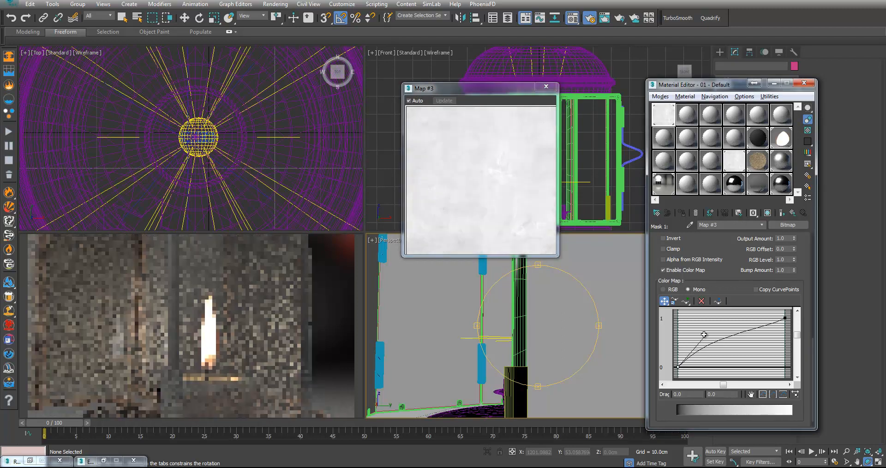
left_click(784, 317)
left_click_drag(758, 330, 733, 319)
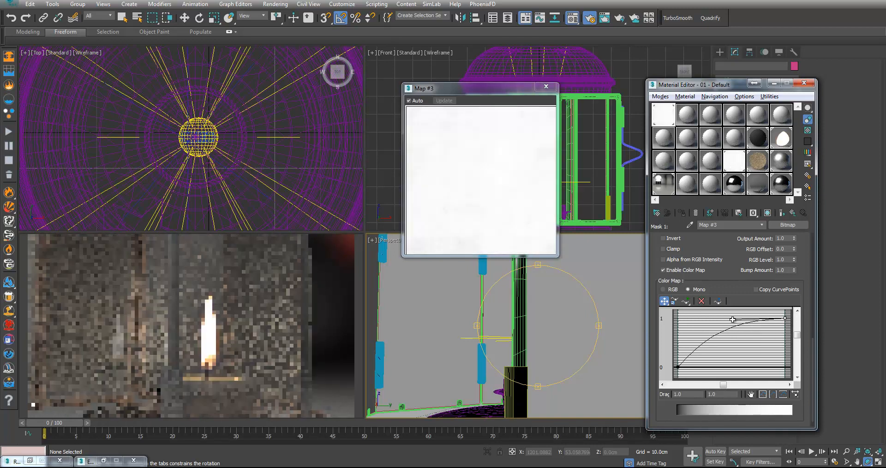
Reshape the mask's color map curve into an S-shape by flattening both end points' handles to increase the dirt map's contrast
middle_click_drag(576, 351, 544, 355, "alt")
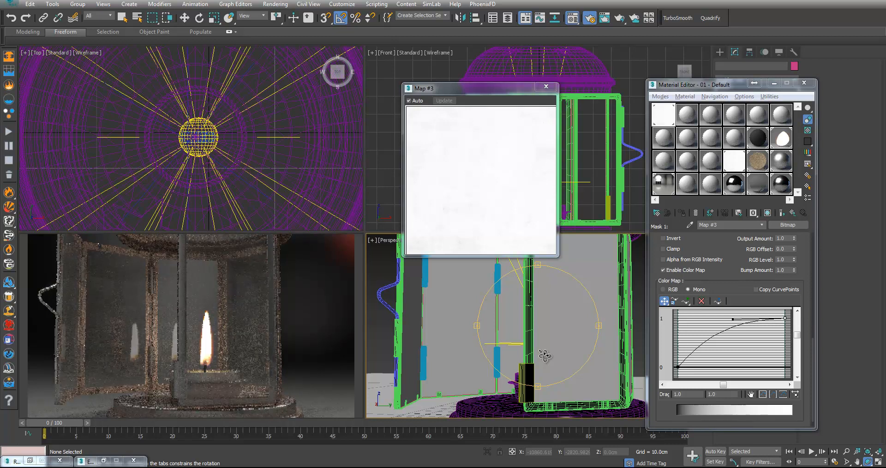
left_click(678, 367)
left_click_drag(706, 335, 707, 368)
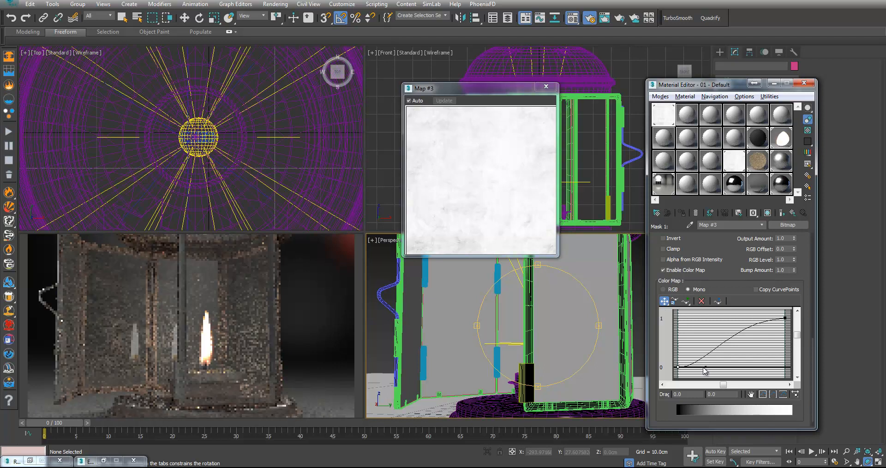
left_click_drag(704, 367, 755, 368)
left_click(785, 318)
left_click_drag(733, 319, 710, 318)
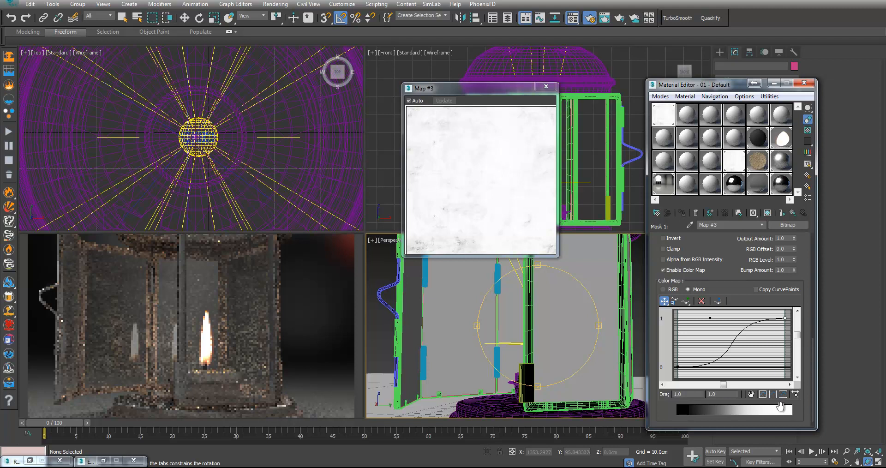
Frame the whole lantern with its open door in the perspective view, seen slightly from above
scroll(537, 326, "down", 3)
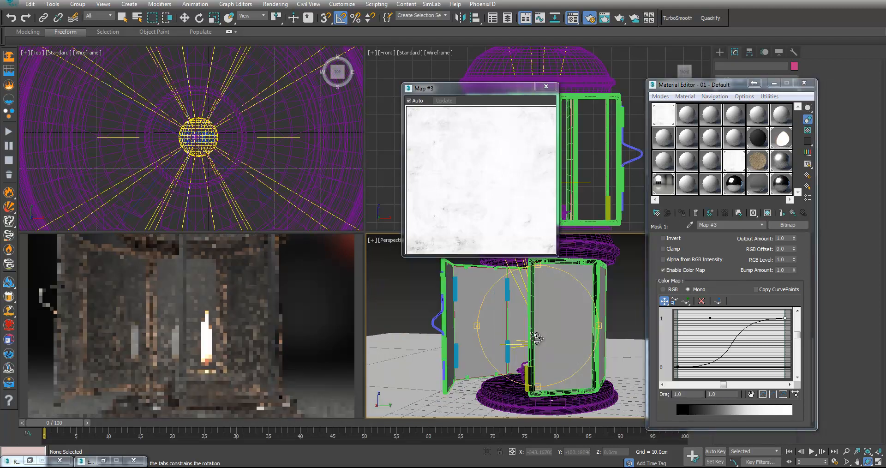
scroll(541, 330, "down", 4)
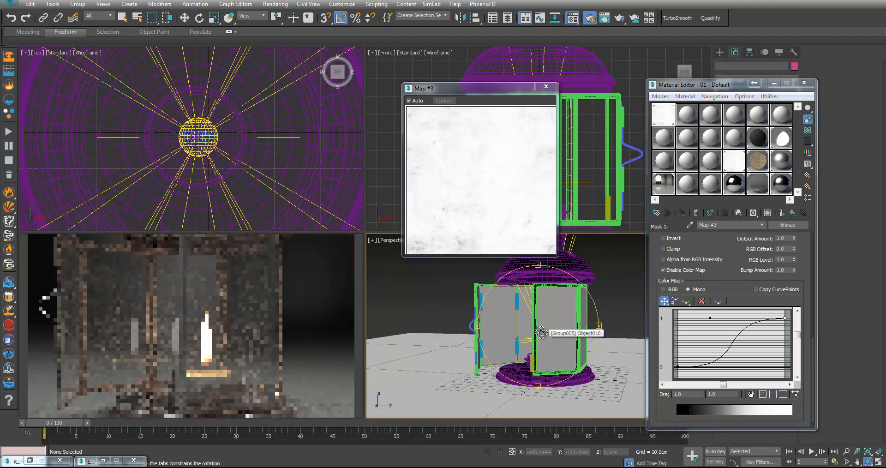
left_click_drag(544, 333, 551, 345)
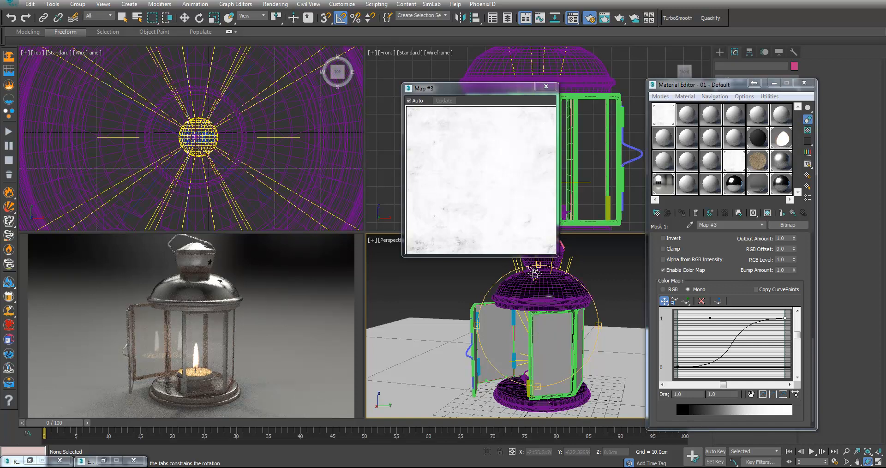
left_click_drag(546, 317, 546, 323)
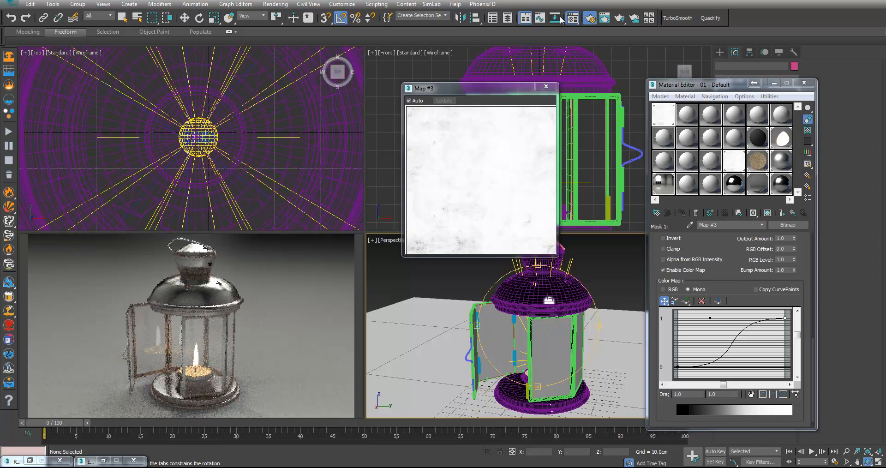
Set the Bloom and Glare threshold to 0.47 in the render setup, toggling the effect to compare and leaving it enabled
left_click(44, 458)
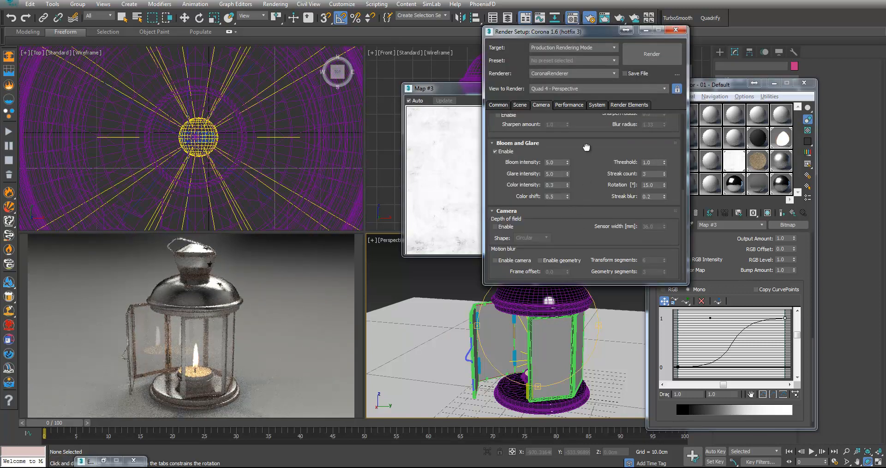
left_click_drag(664, 163, 667, 174)
left_click(511, 153)
left_click(512, 153)
left_click_drag(663, 163, 666, 179)
left_click(511, 153)
left_click(511, 154)
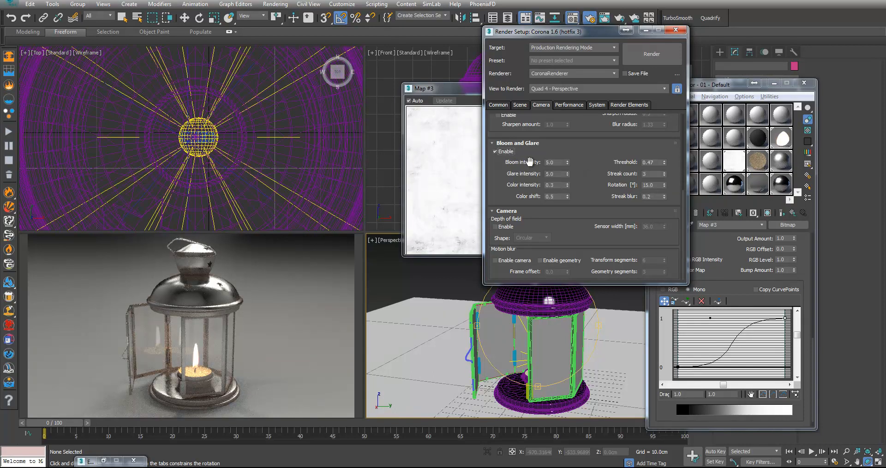
Start a production render of the perspective view at 1920x1080, enlarge the frame buffer and move the progress dialog beside it
left_click(505, 106)
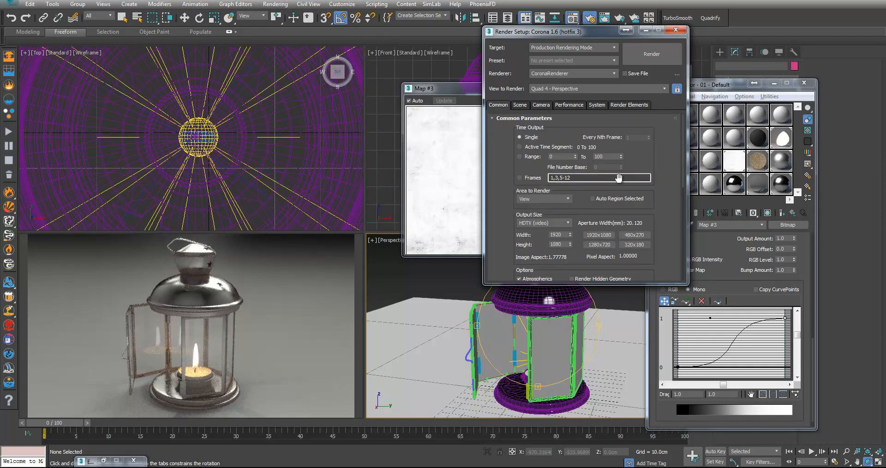
left_click(652, 55)
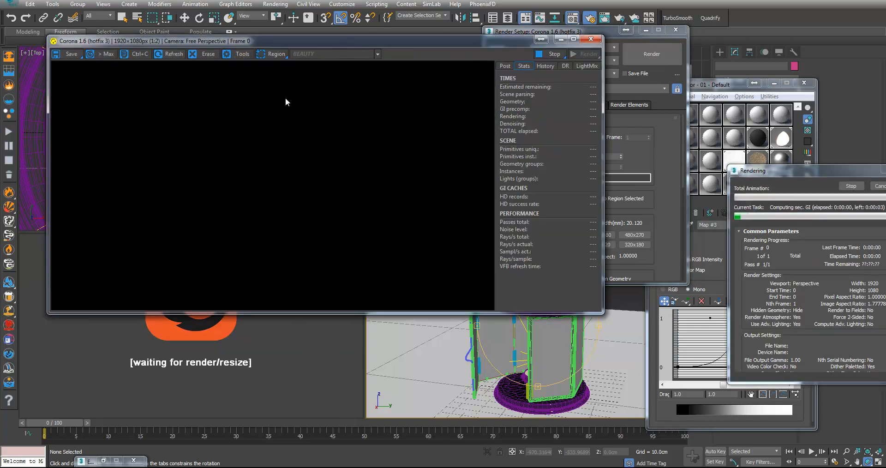
left_click_drag(212, 46, 192, 32)
left_click_drag(581, 299, 709, 427)
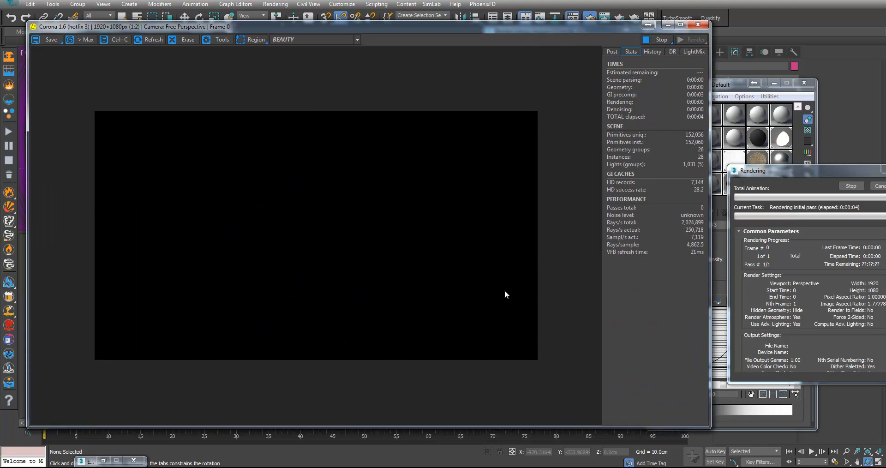
left_click_drag(789, 171, 644, 202)
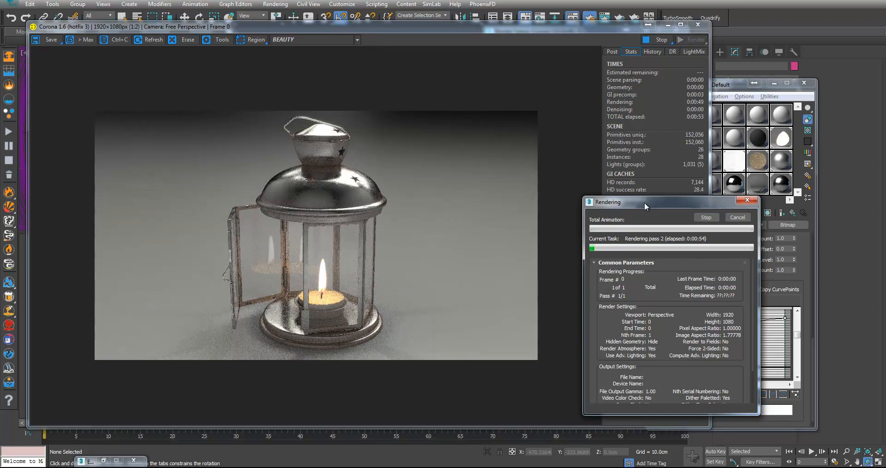
Examine the metal dome, cap and handle of the rendered lantern up close for the layered dirt effect
left_click(304, 238)
scroll(324, 198, "up", 1)
left_click_drag(265, 148, 327, 204)
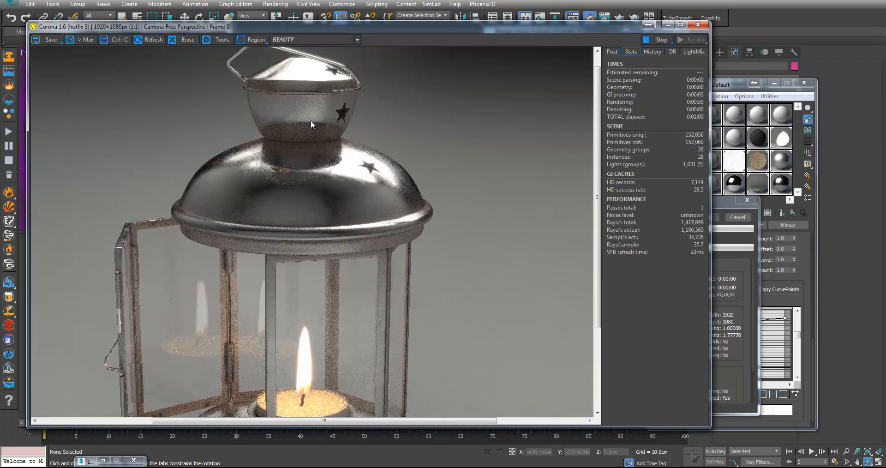
left_click_drag(324, 113, 333, 157)
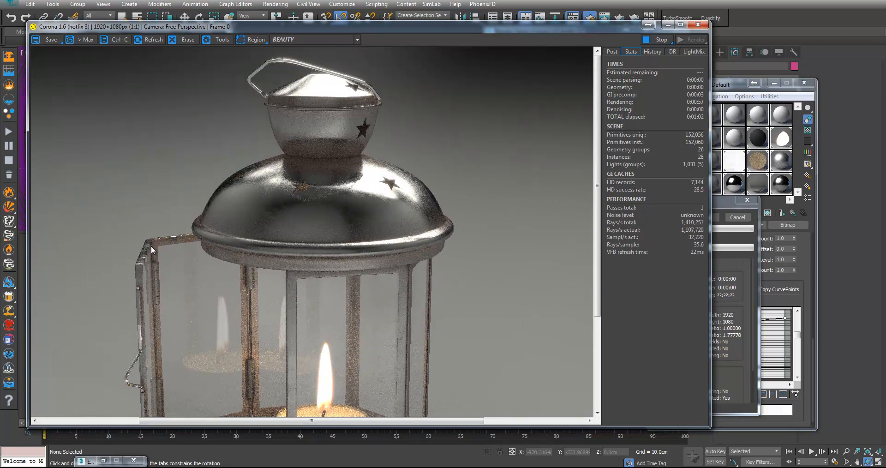
scroll(151, 245, "up", 1)
left_click_drag(299, 178, 240, 271)
left_click_drag(353, 207, 334, 235)
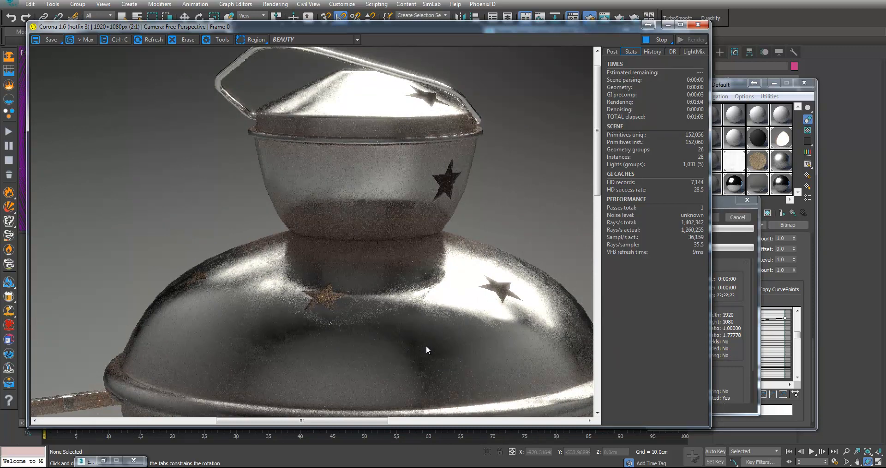
left_click_drag(427, 347, 389, 184)
left_click_drag(402, 267, 394, 174)
left_click_drag(427, 145, 427, 194)
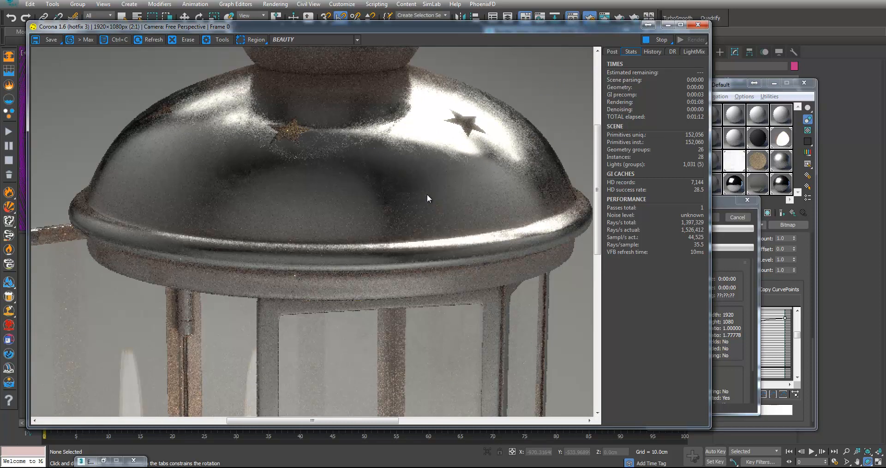
Examine the candle flame, wax, base and the open door's glass and hinges close up in the render
scroll(426, 194, "down", 1)
left_click_drag(349, 289, 351, 269)
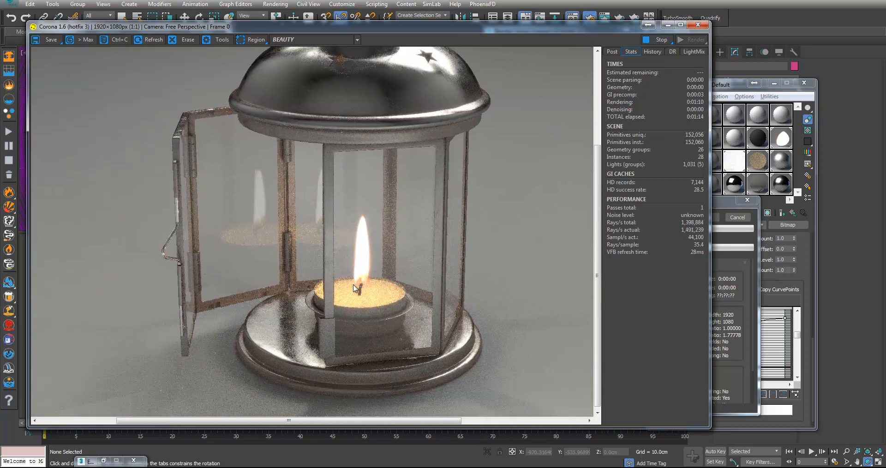
scroll(352, 273, "up", 1)
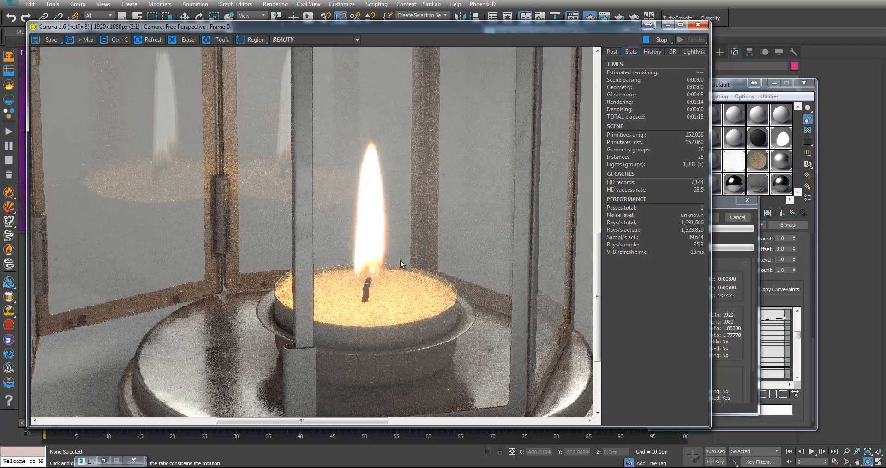
left_click_drag(237, 291, 273, 297)
scroll(274, 297, "down", 1)
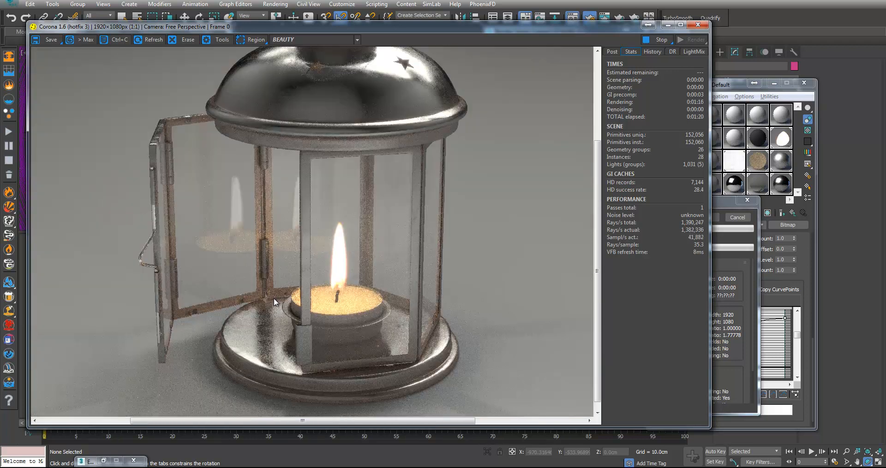
scroll(208, 233, "up", 1)
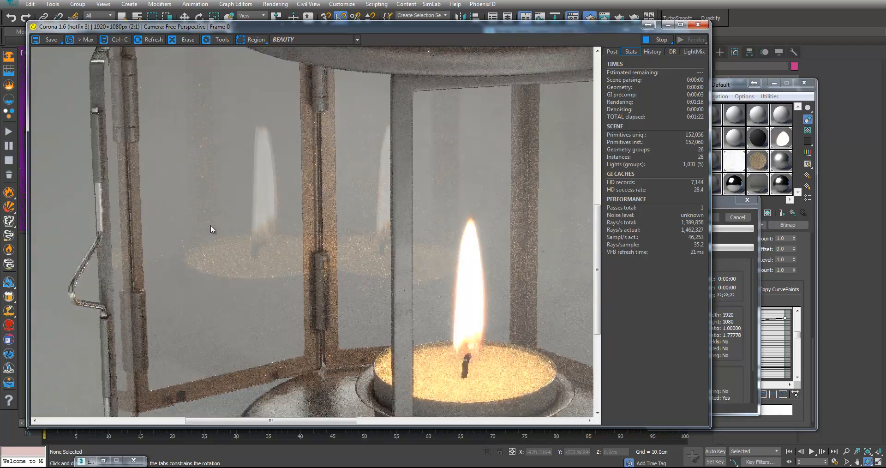
scroll(425, 226, "down", 1)
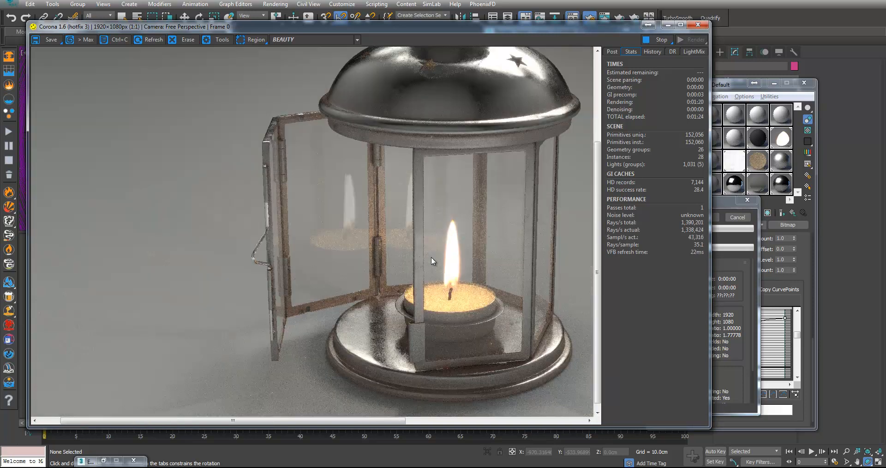
left_click_drag(421, 333, 360, 331)
scroll(195, 253, "up", 1)
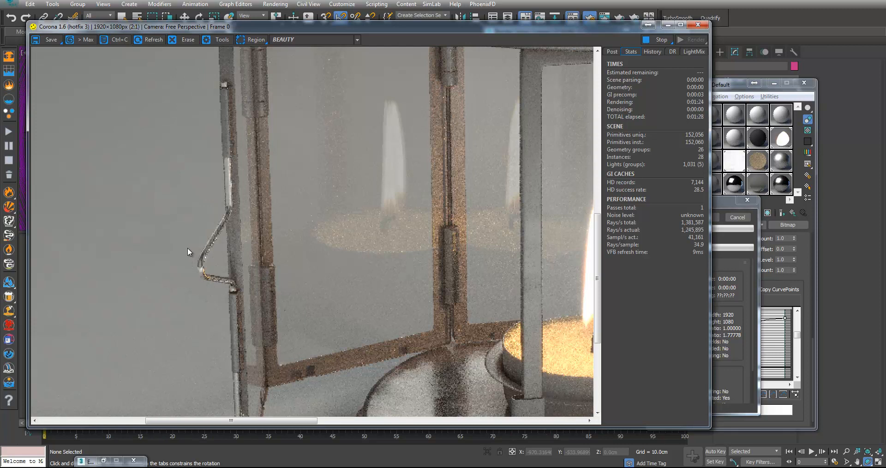
scroll(187, 258, "down", 1)
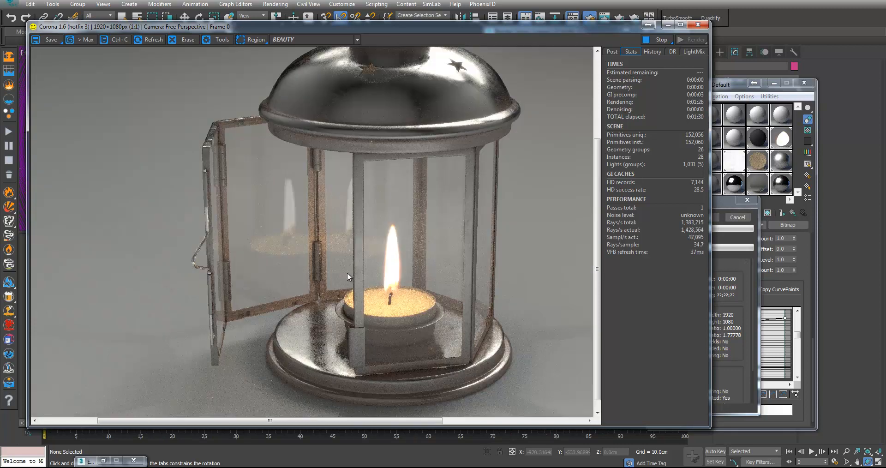
Review the render from the lantern's top to its base and as a whole, and bring the render progress dialog forward
left_click_drag(414, 248, 373, 314)
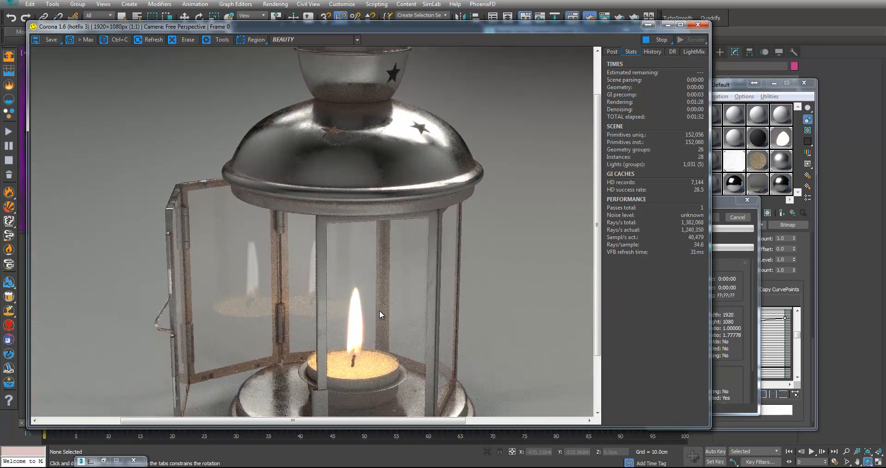
left_click_drag(335, 233, 353, 299)
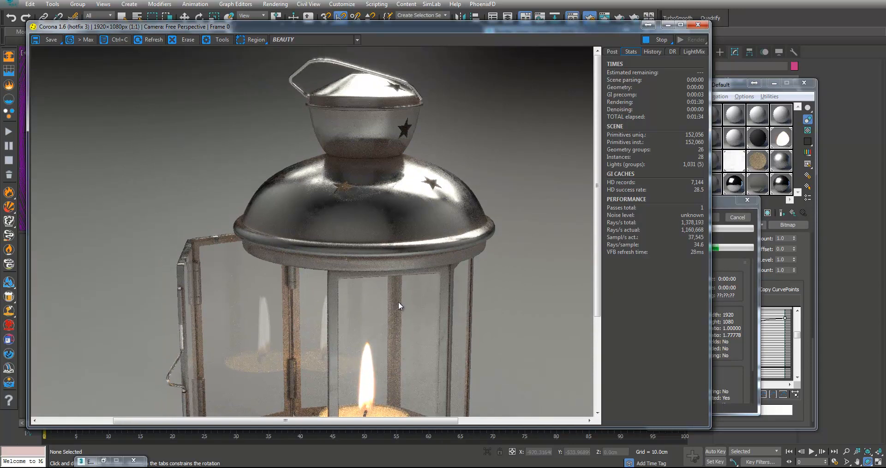
left_click_drag(372, 330, 369, 273)
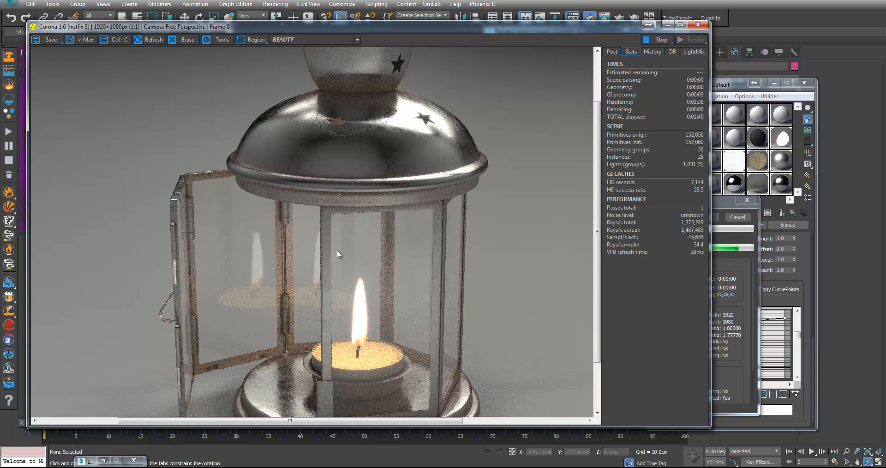
left_click_drag(359, 368, 339, 304)
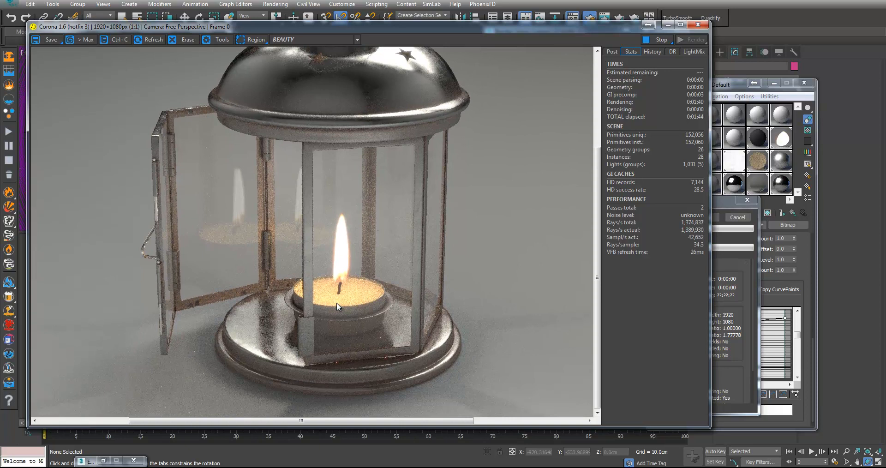
left_click_drag(339, 190, 351, 248)
scroll(352, 245, "down", 2)
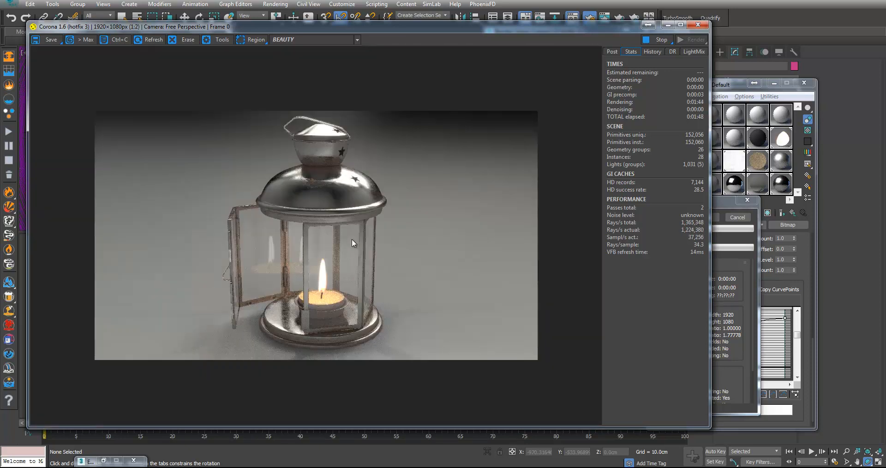
scroll(351, 237, "up", 2)
left_click(728, 263)
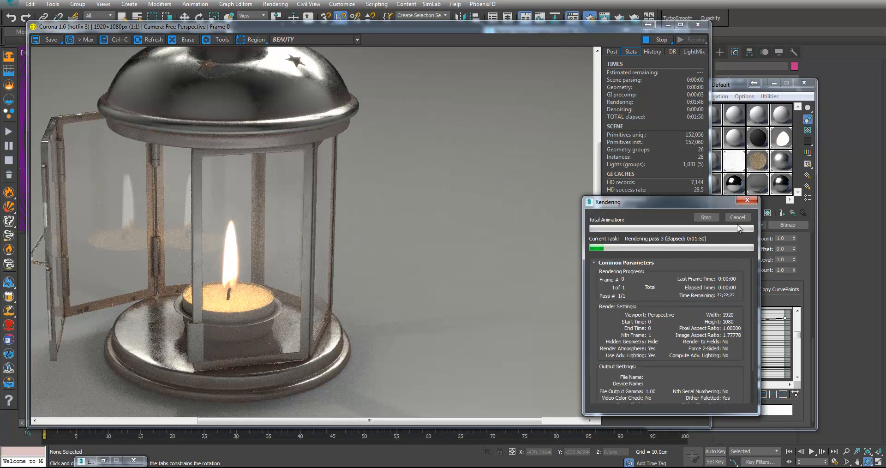